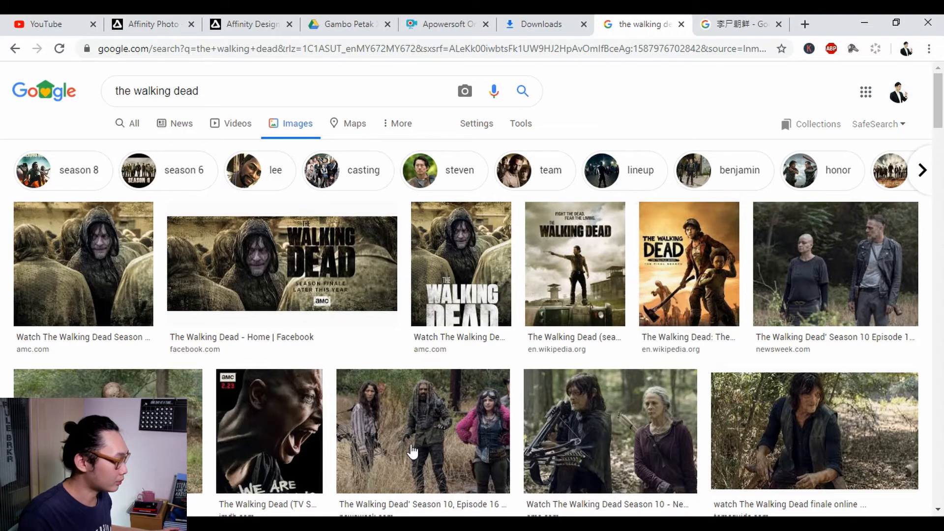
Switch to Lightroom and view the zombie photos DSC_0086.JPG and DSC_0126.JPG.
key(alt+Tab)
key(alt+Tab)
key(alt+Tab)
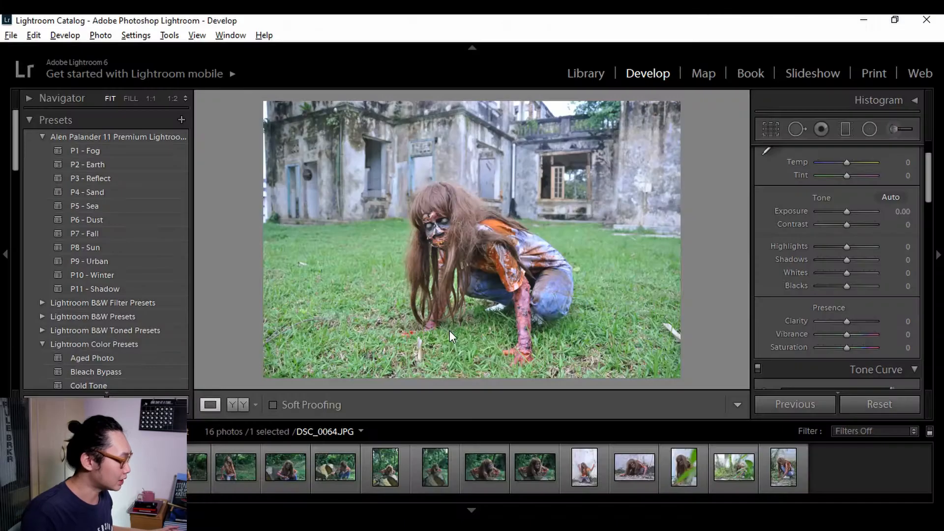
click(187, 486)
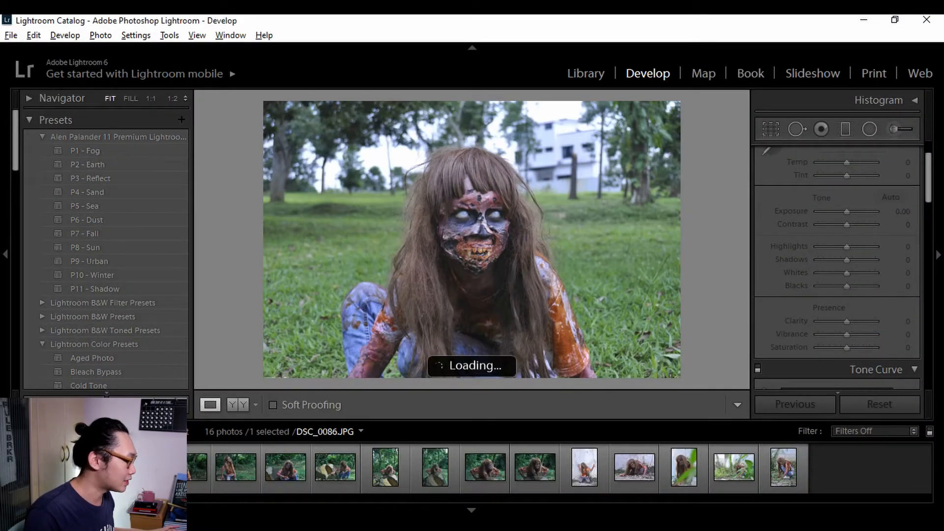
click(197, 482)
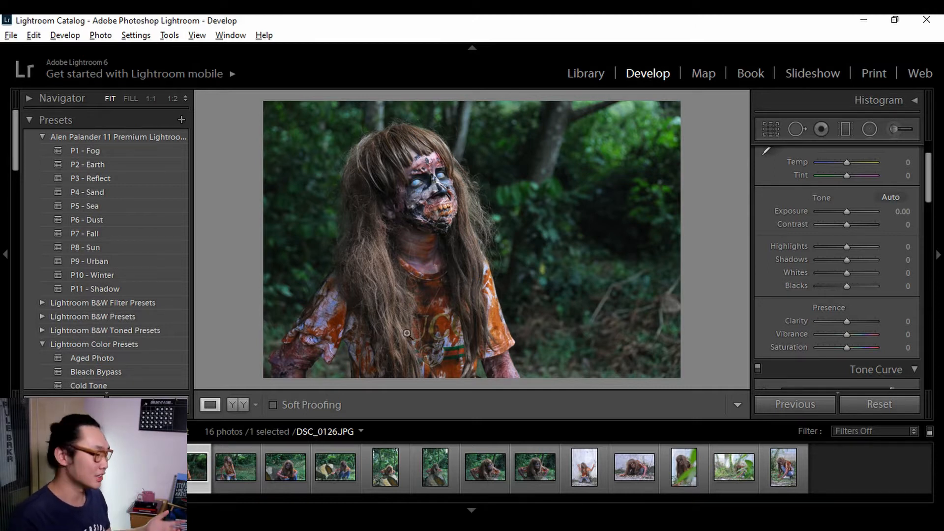
Switch to the browser and examine the colour mood of the "the walking dead" image results.
key(alt+Tab)
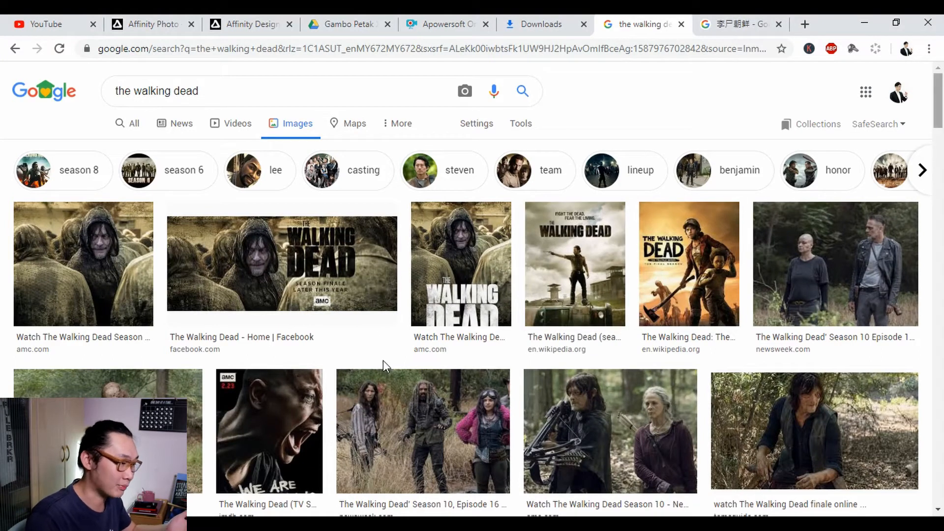
scroll(383, 366, down, 2)
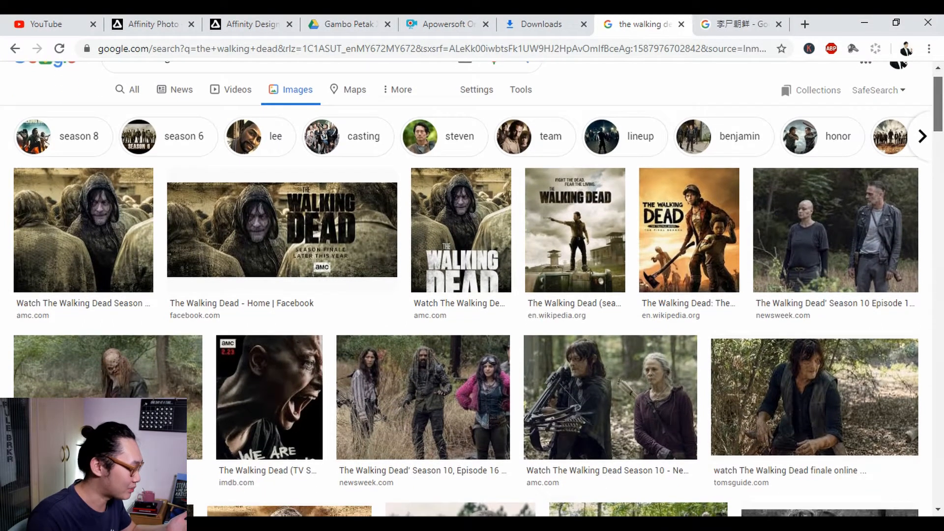
scroll(471, 290, down, 2)
scroll(471, 290, down, 6)
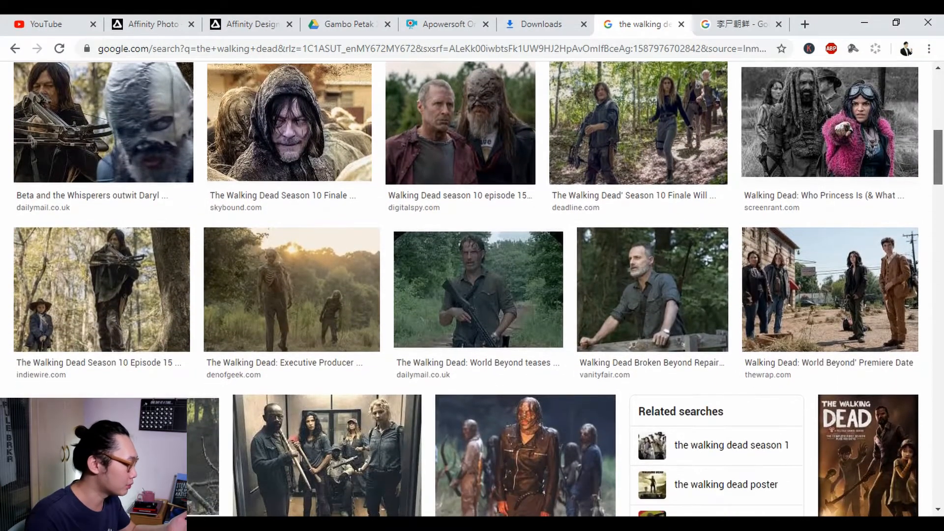
scroll(471, 290, down, 5)
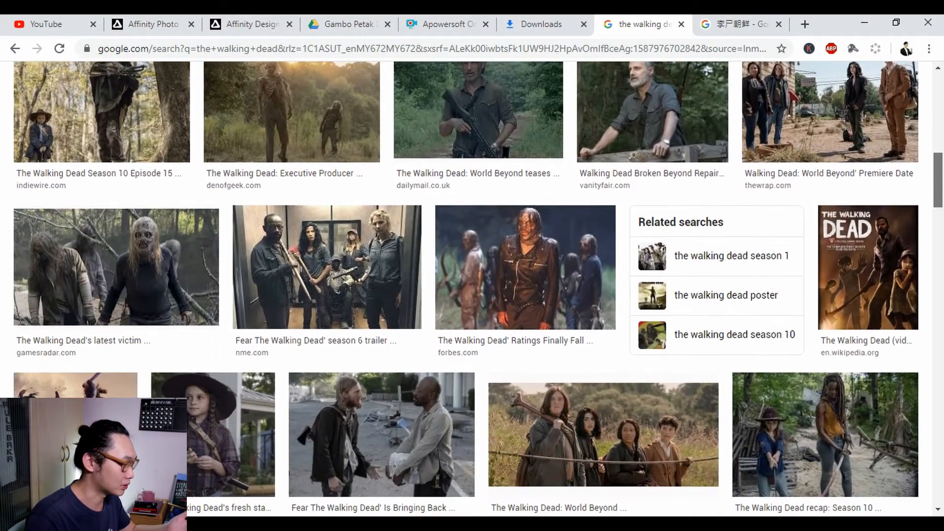
scroll(472, 290, down, 4)
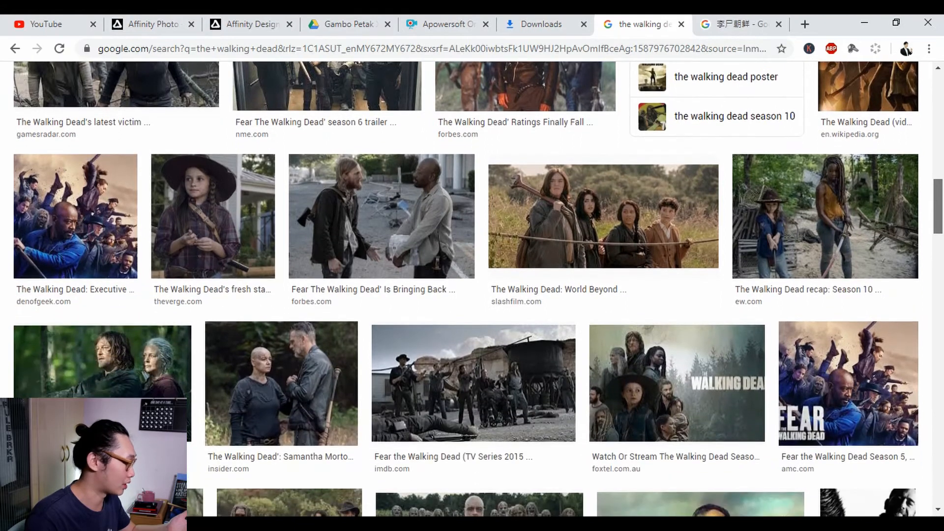
scroll(472, 290, down, 3)
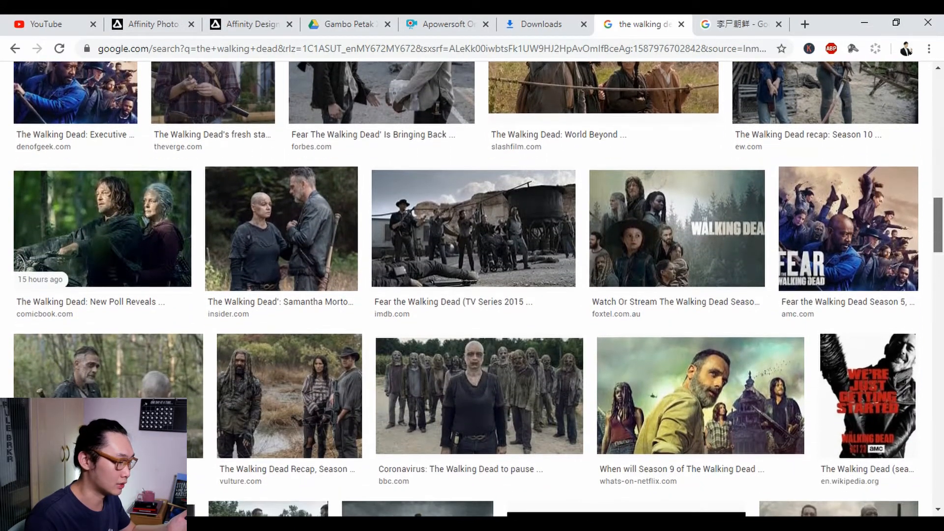
scroll(471, 290, down, 3)
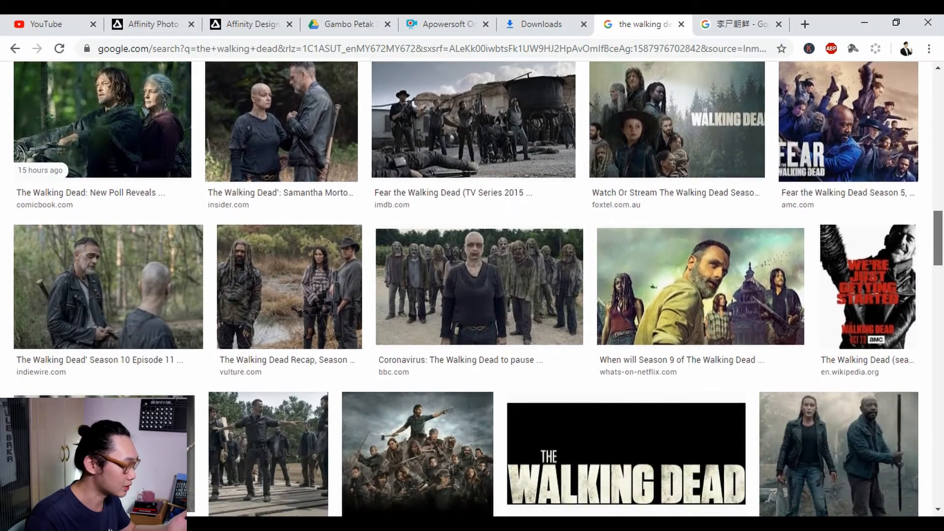
scroll(472, 290, down, 6)
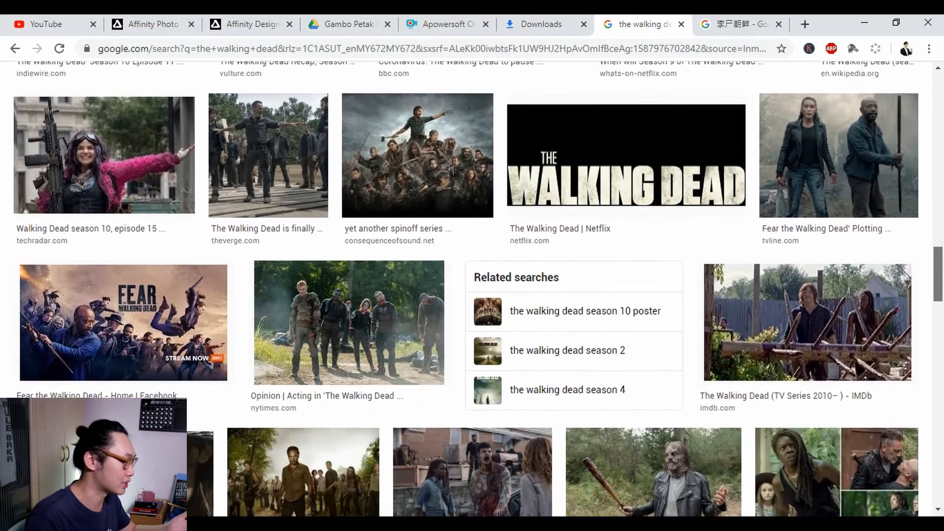
scroll(383, 366, up, 10)
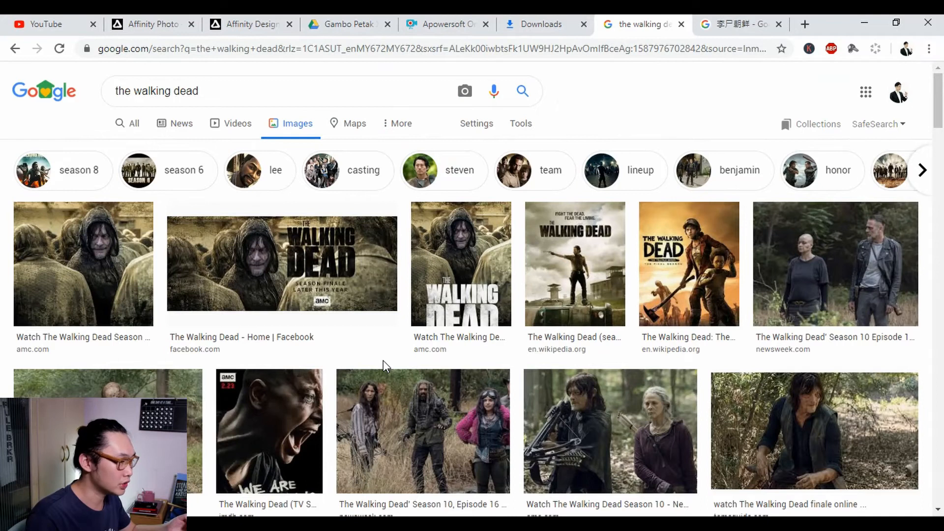
scroll(384, 366, down, 2)
scroll(383, 366, up, 2)
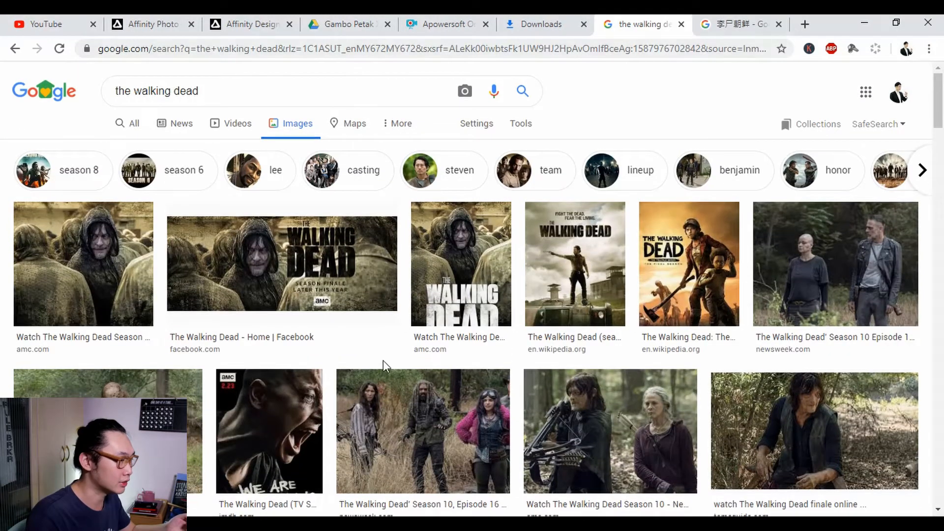
Examine the 李尸朝鲜 image results and preview the Kingdom Season 2 poster with the "Blood Will Spill" tagline.
key(ctrl+Tab)
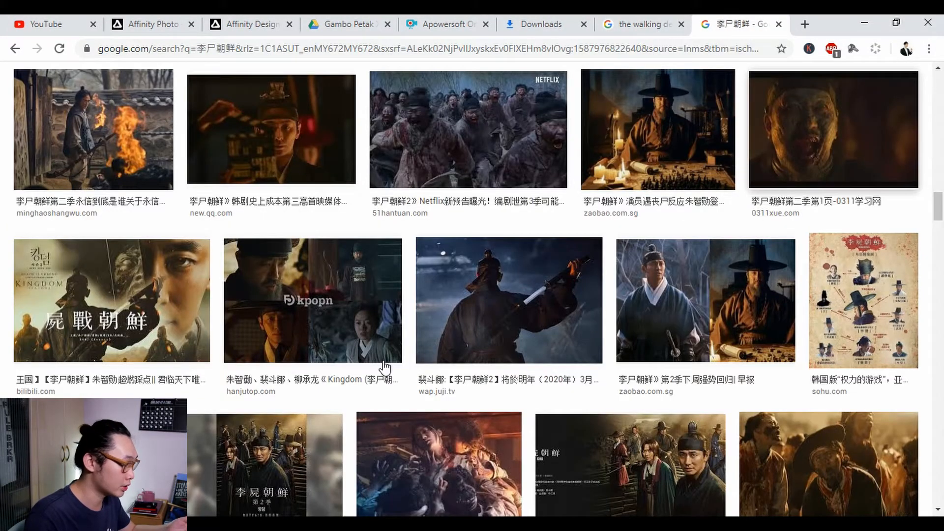
scroll(385, 367, up, 10)
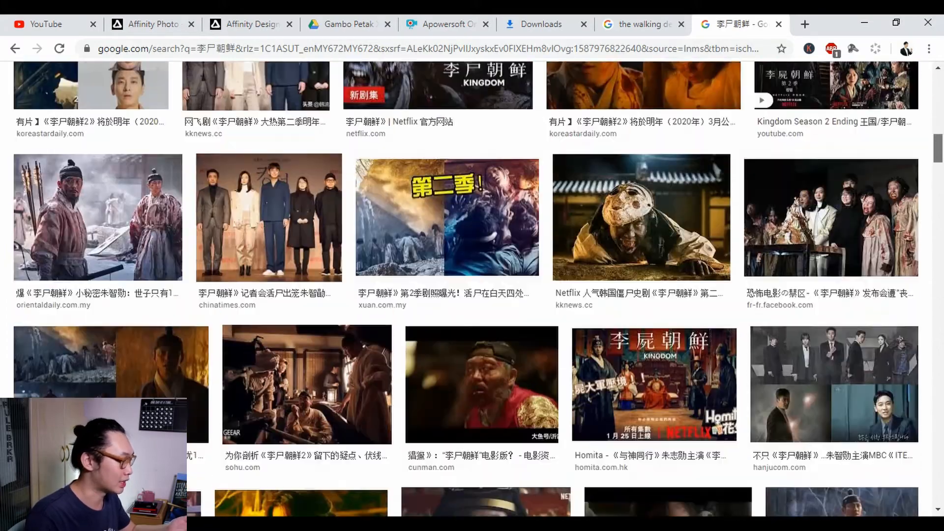
scroll(385, 366, up, 10)
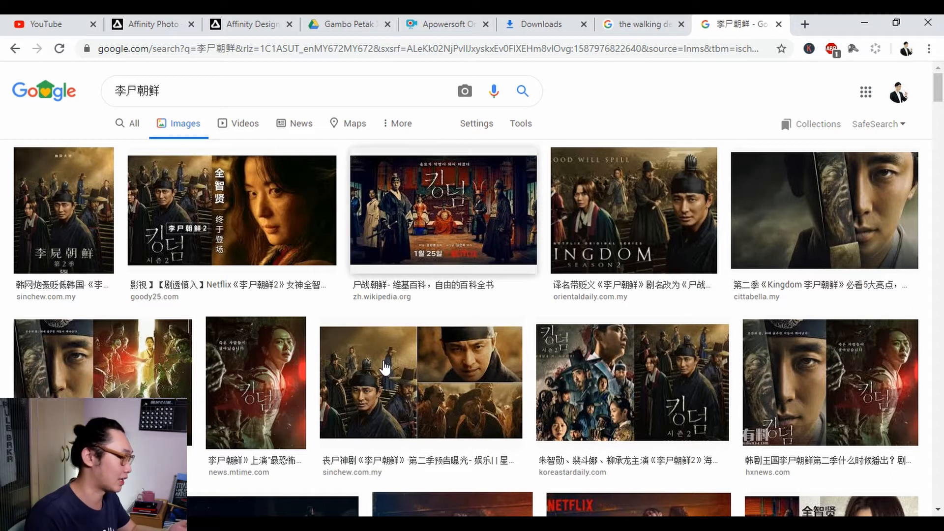
click(635, 211)
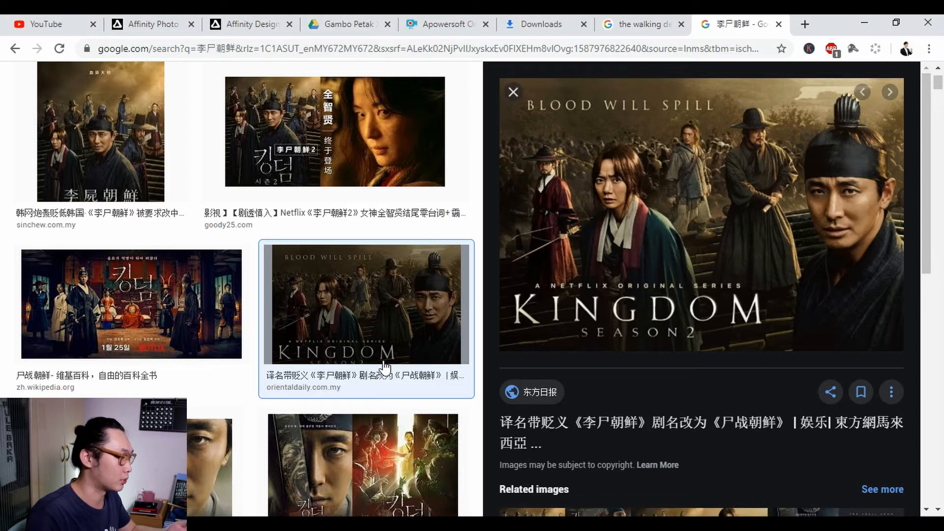
click(384, 366)
click(384, 361)
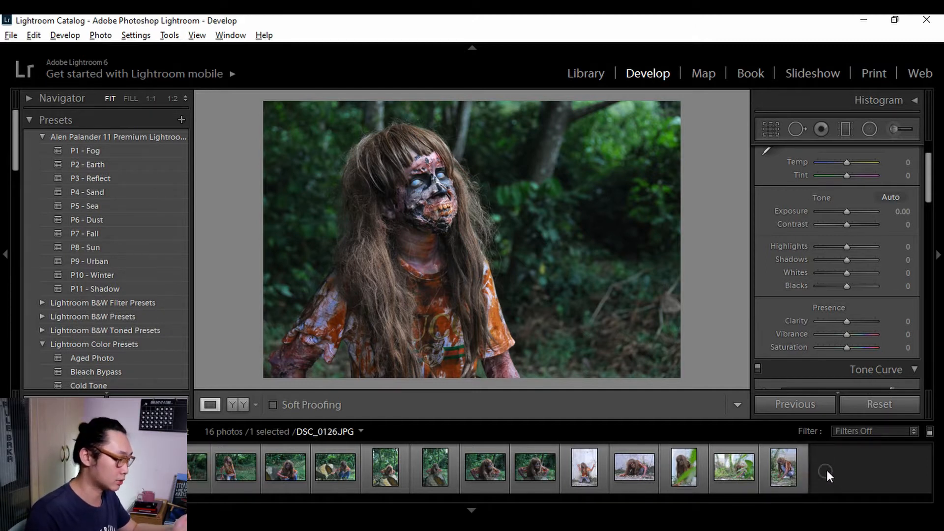
Compare the zombie photos taken against the white wall with those taken on the rock in the forest.
click(633, 486)
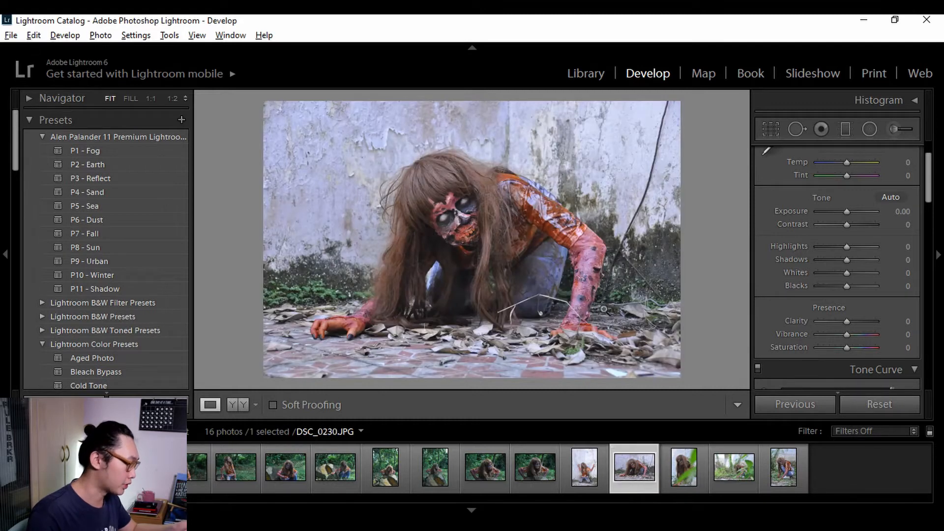
click(579, 475)
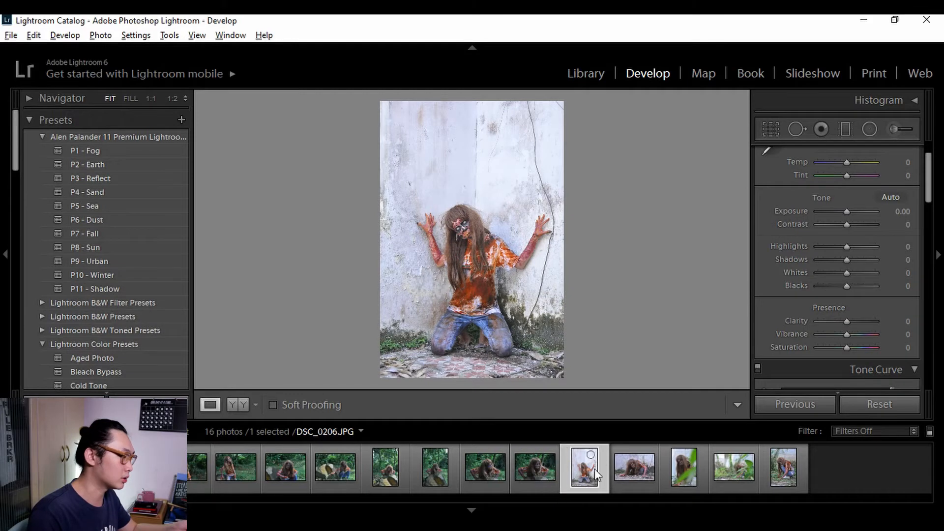
click(633, 473)
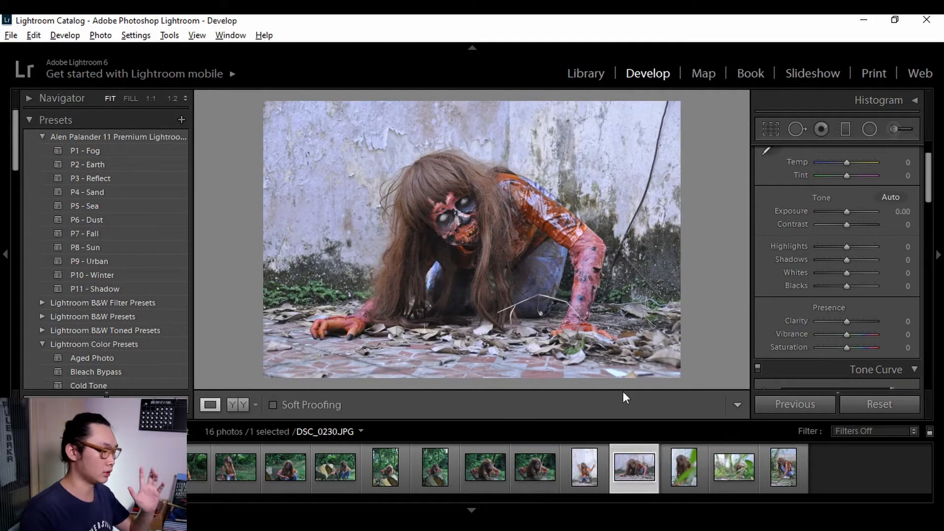
click(530, 469)
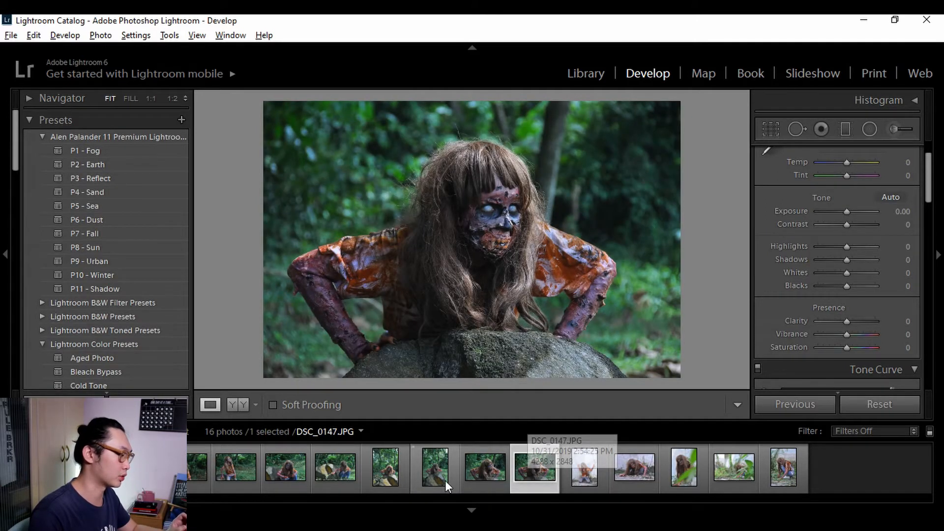
click(465, 475)
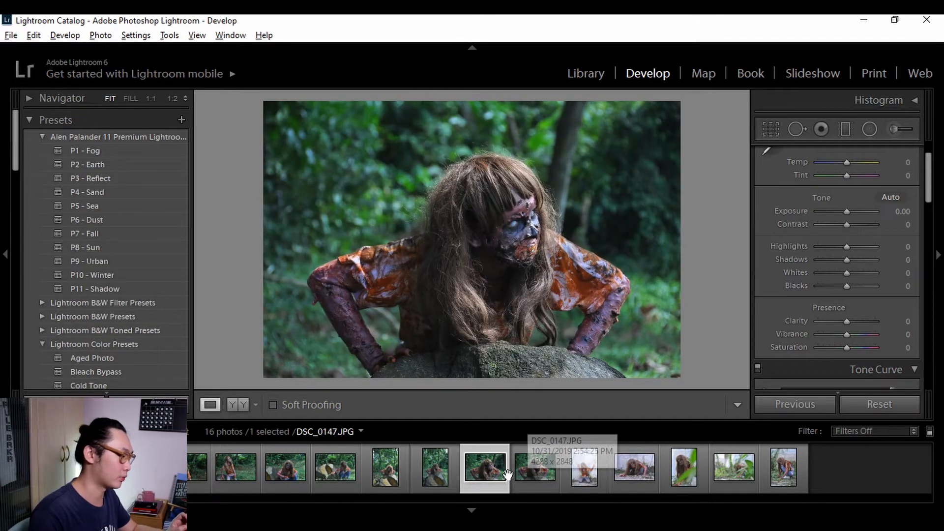
click(443, 474)
key(Left)
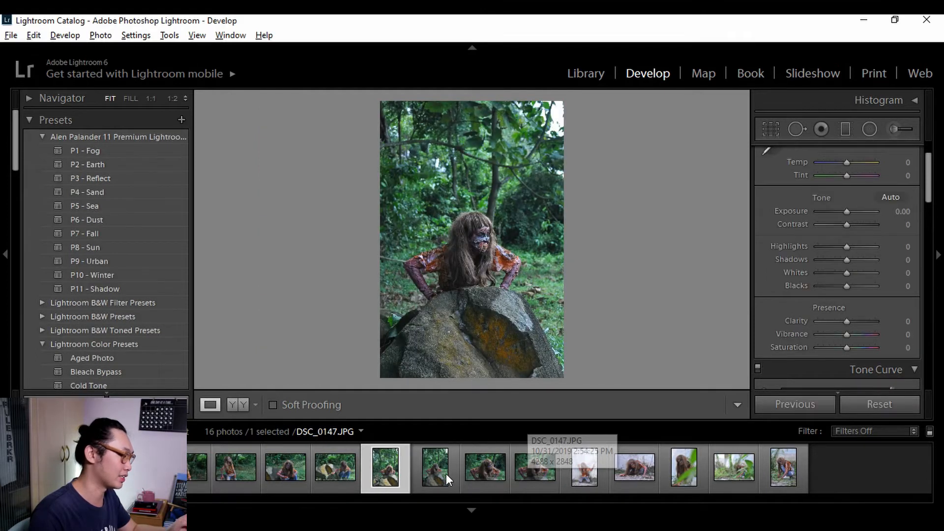
click(458, 469)
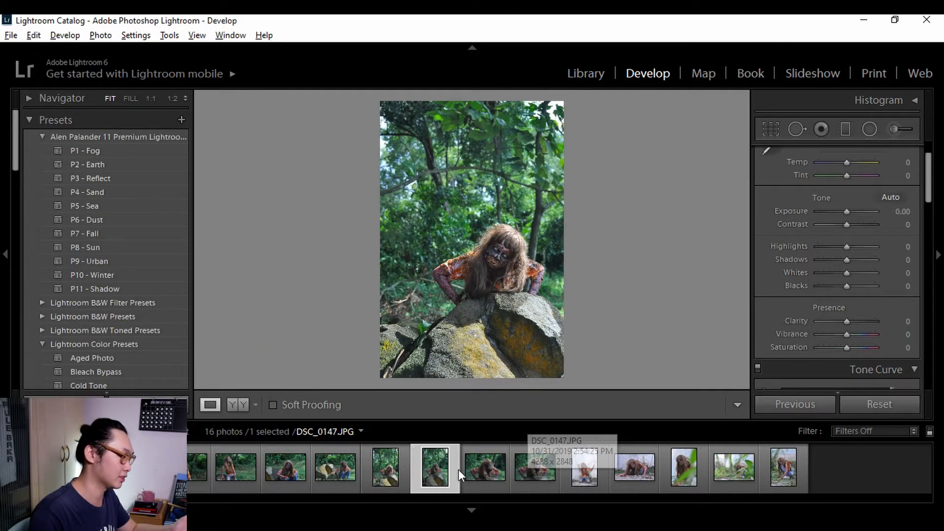
click(475, 472)
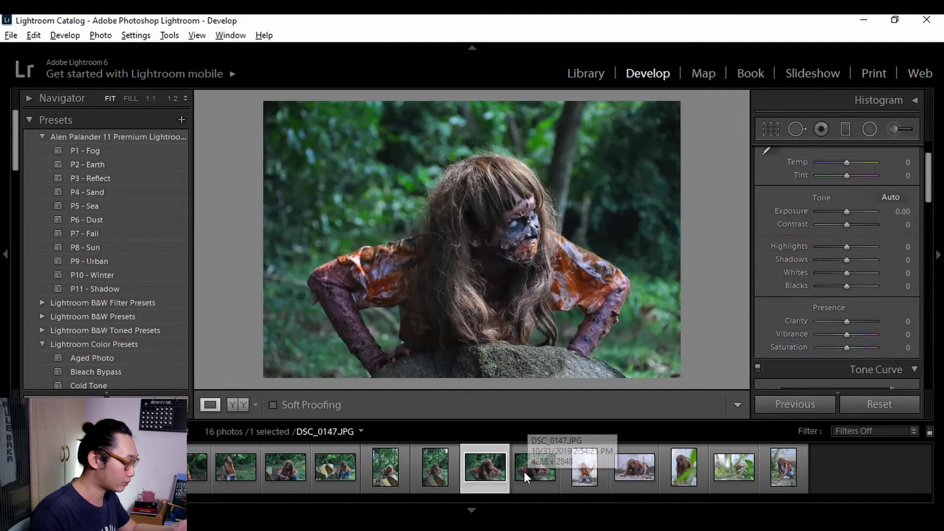
click(527, 473)
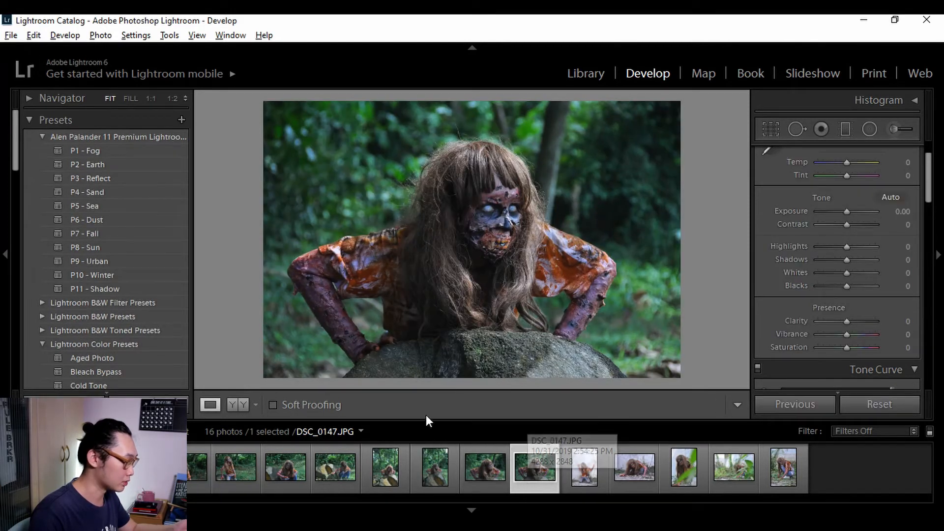
click(633, 468)
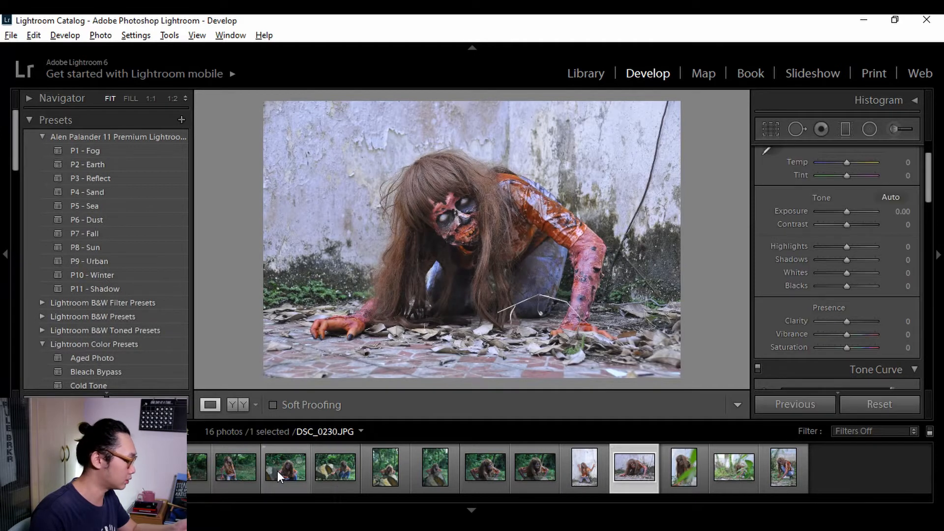
Review the close-up portrait, park and ruined-building photos alongside the rock photo DSC_0147.JPG and the crawling wall photo.
click(278, 471)
click(191, 475)
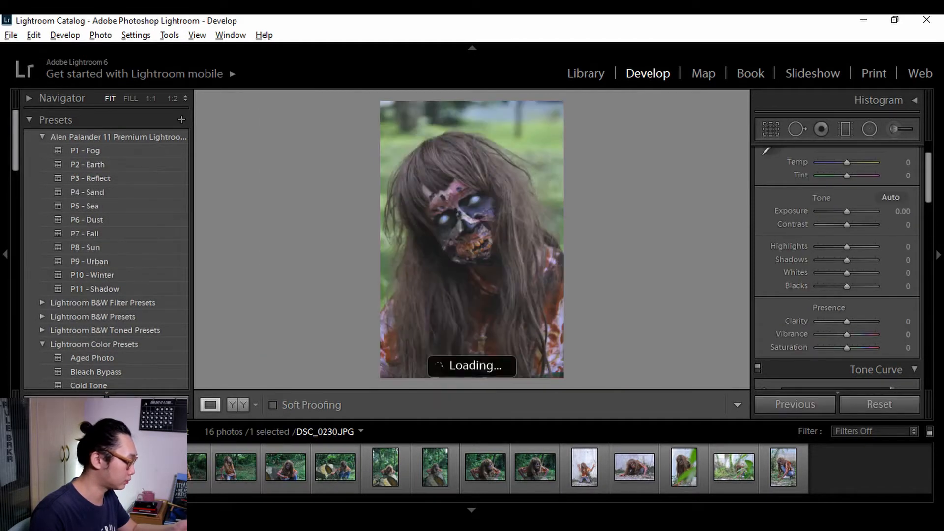
key(Left)
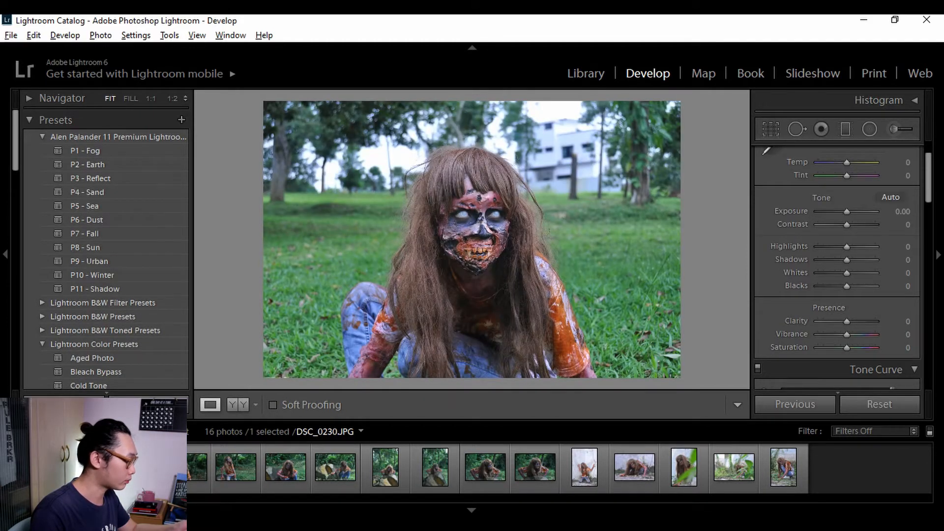
key(Left)
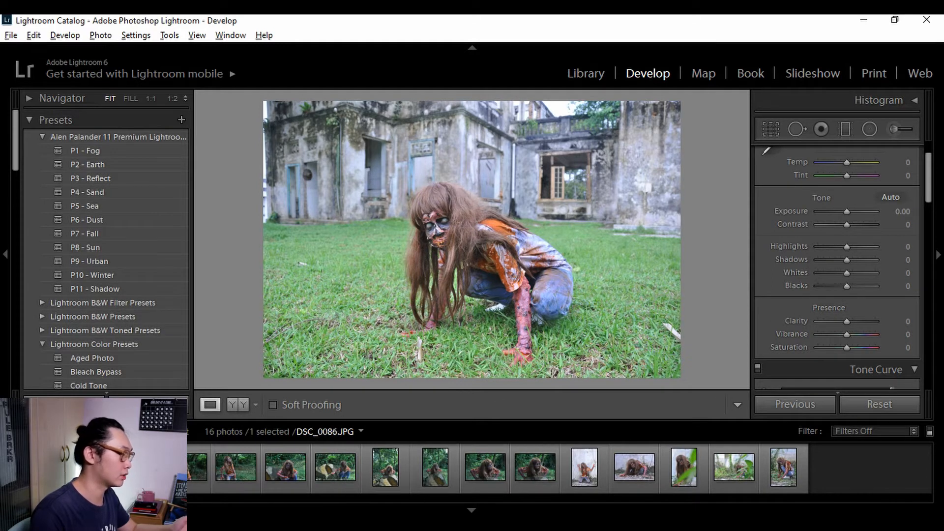
click(531, 474)
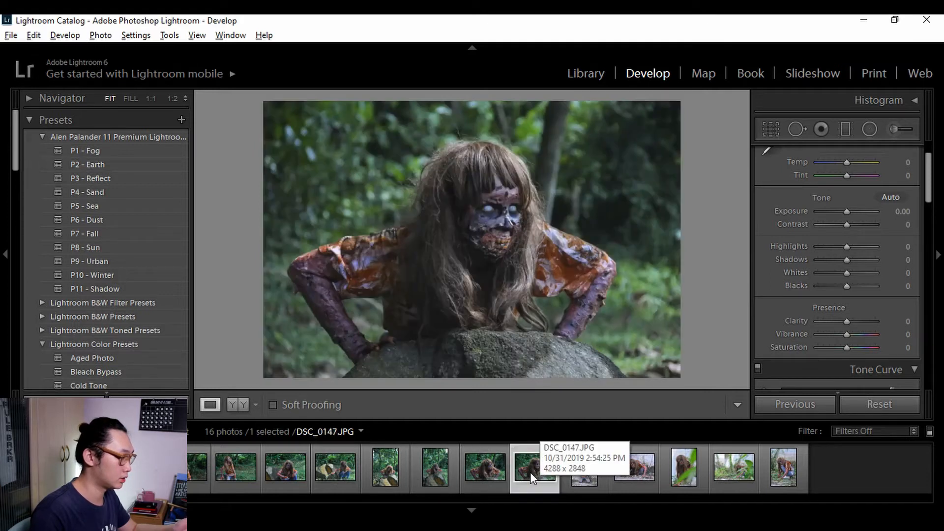
click(629, 472)
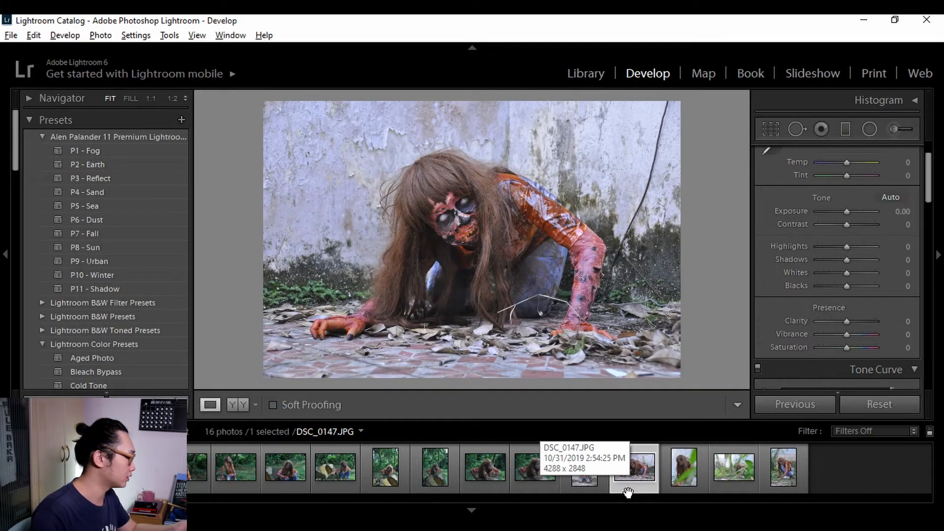
Return to the first photo, DSC_0064.JPG, and set its exposure to -1.00.
key(Home)
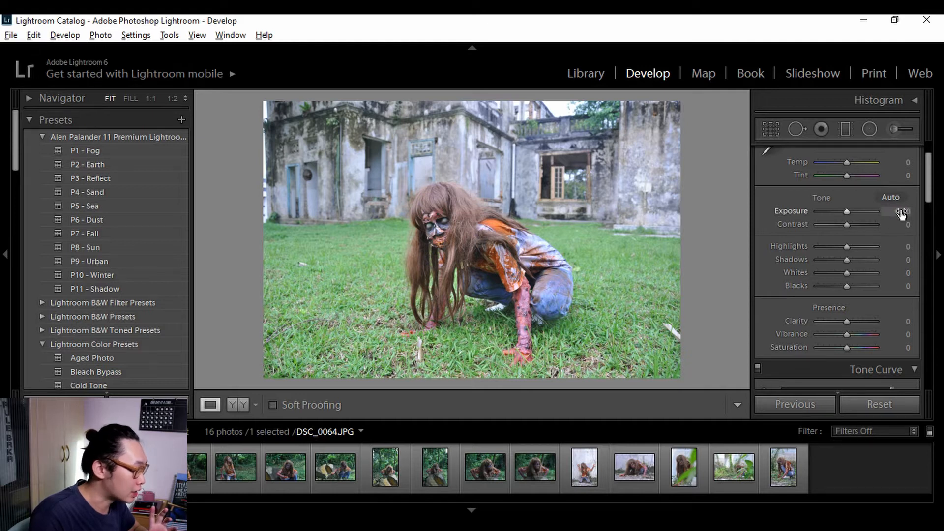
drag(902, 213, 880, 218)
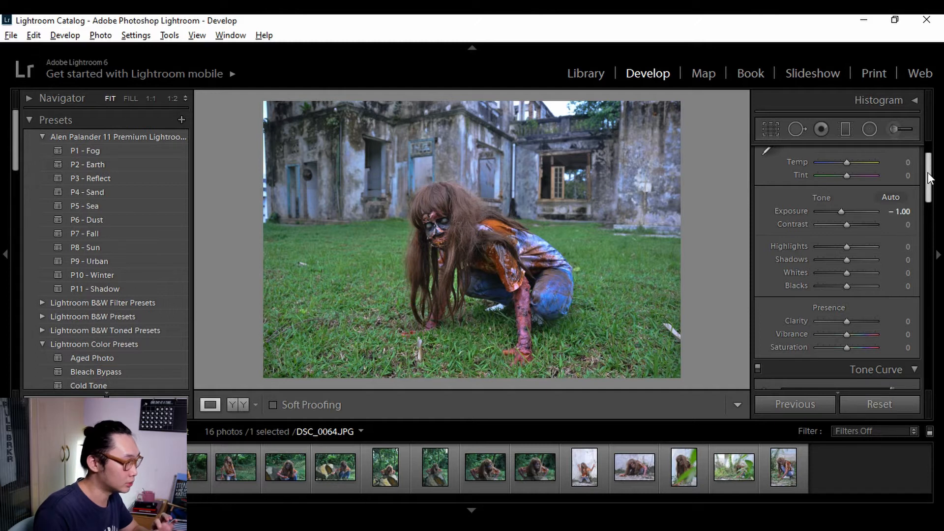
Set the photo's clarity to +69 and its overall saturation to -31.
drag(930, 178, 933, 196)
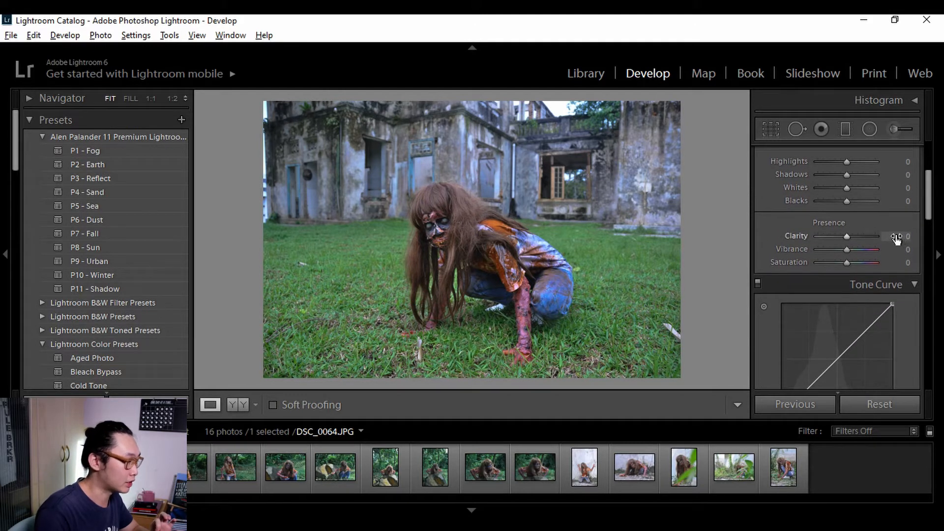
drag(896, 239, 937, 239)
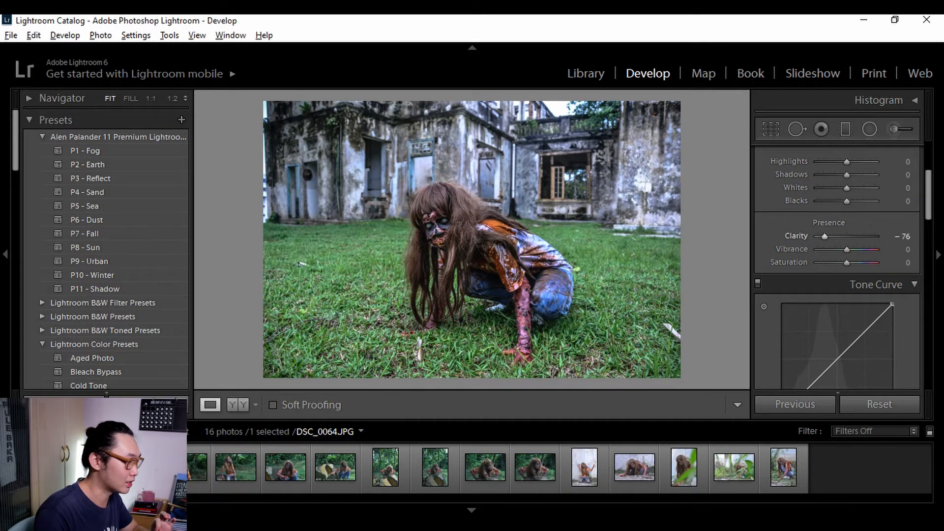
drag(825, 236, 841, 236)
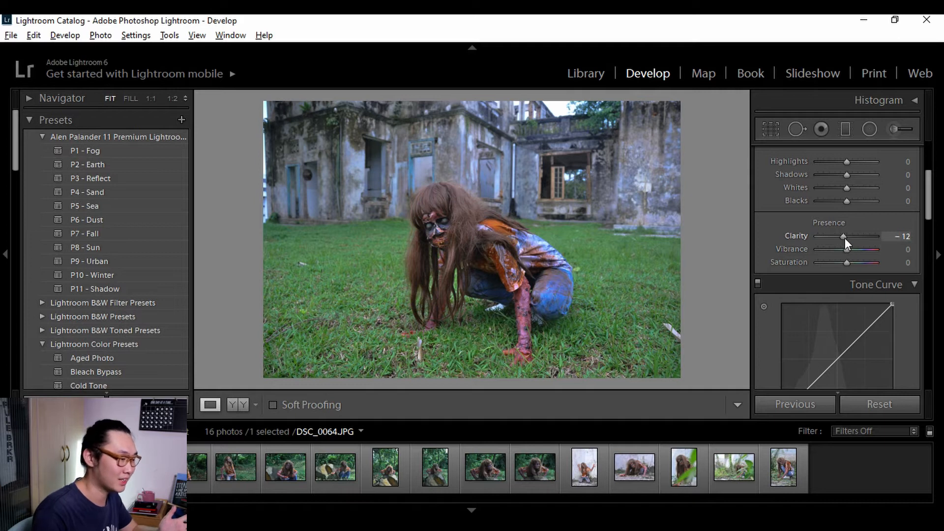
drag(845, 238, 863, 238)
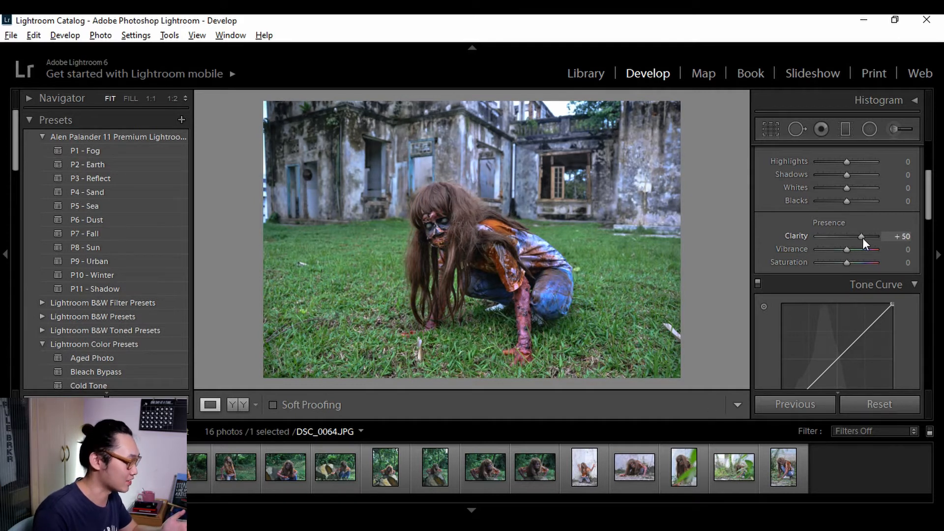
mouse_move(862, 238)
mouse_down()
mouse_move(853, 237)
mouse_move(874, 238)
mouse_move(834, 234)
mouse_move(872, 238)
mouse_up()
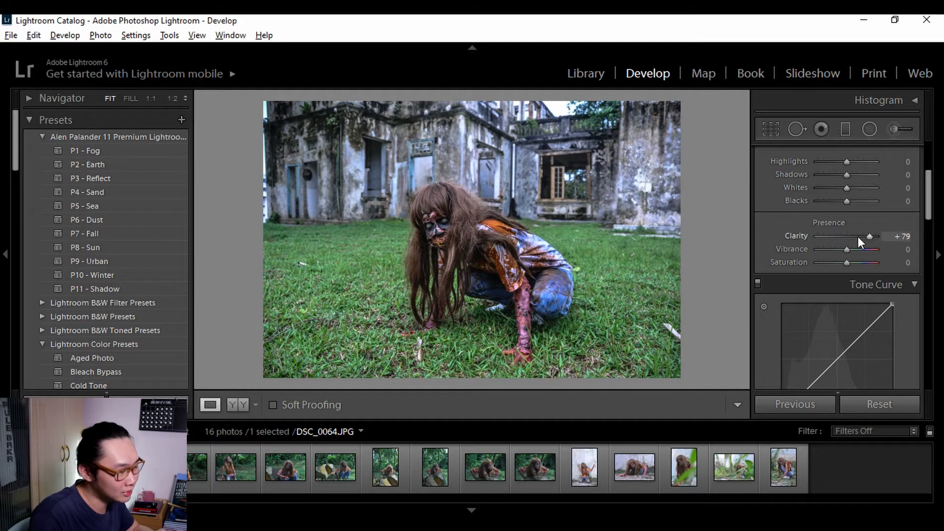
drag(866, 235, 889, 246)
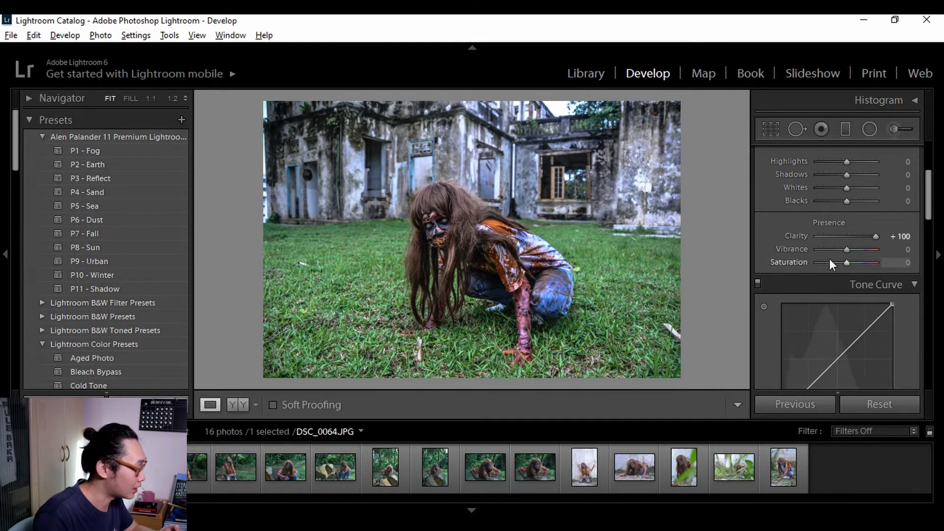
drag(872, 237, 864, 239)
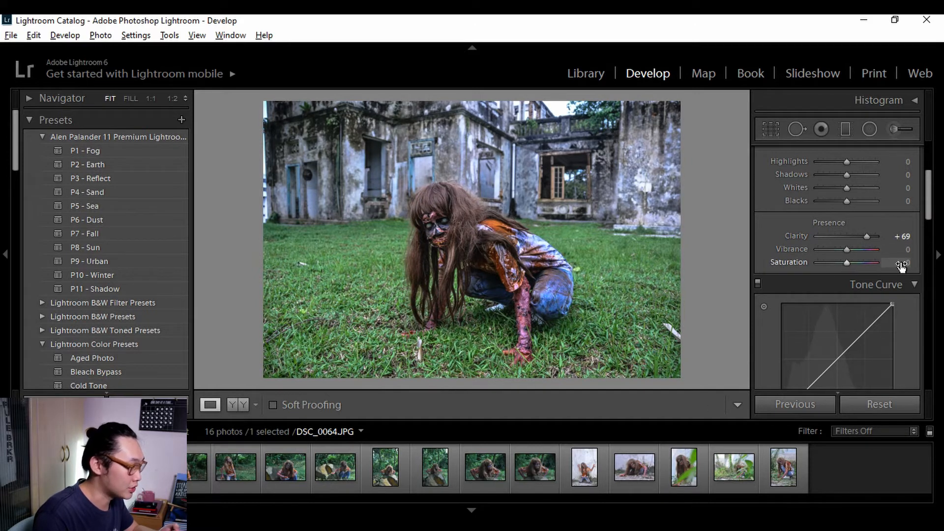
drag(901, 264, 886, 264)
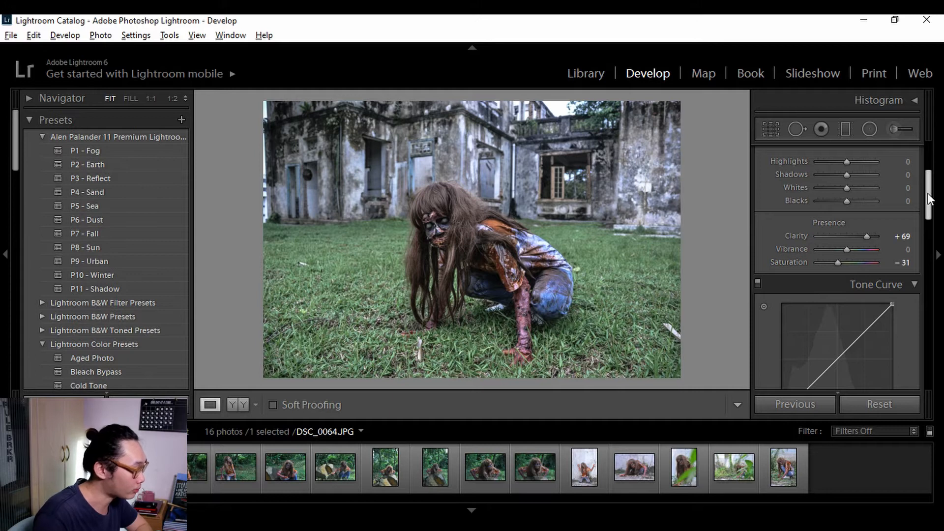
Compare the original and the graded photo side by side, and return to the single-photo view.
scroll(929, 195, up, 3)
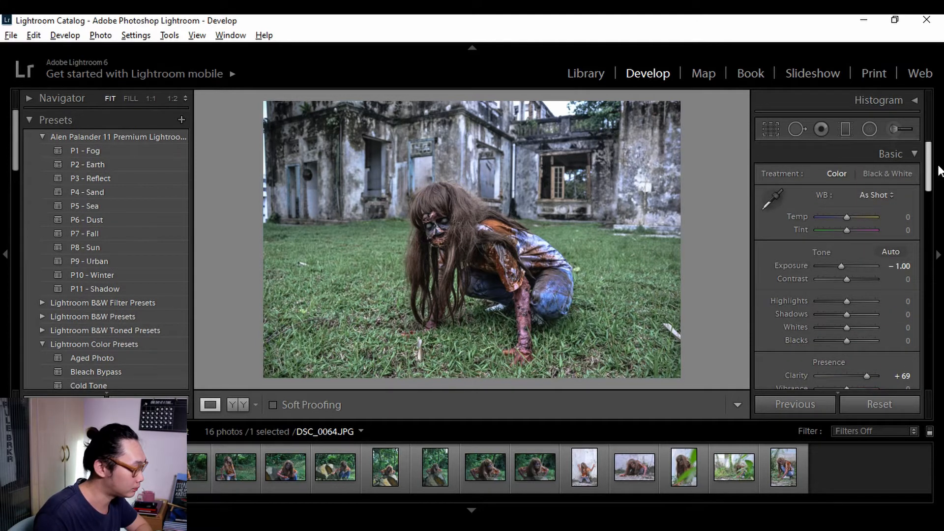
mouse_move(931, 166)
mouse_down()
mouse_move(933, 188)
mouse_move(927, 155)
mouse_up()
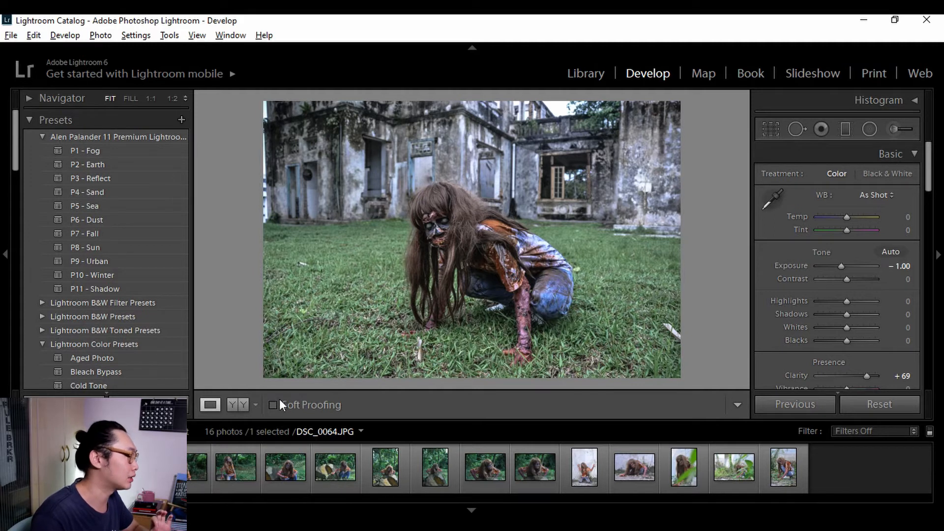
click(241, 406)
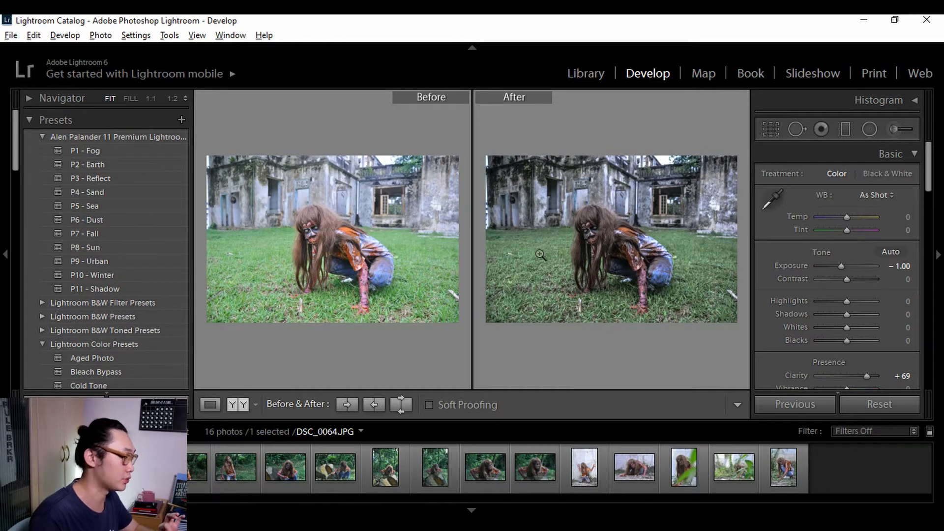
click(211, 406)
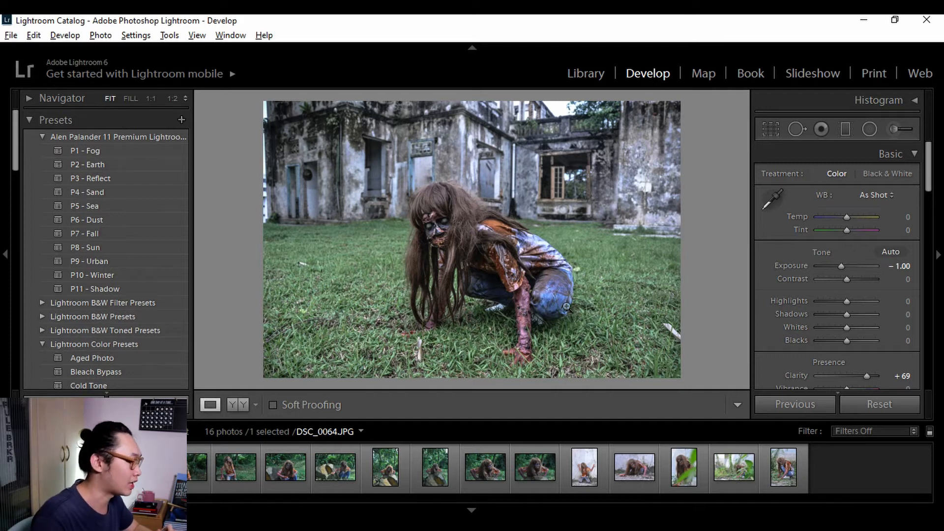
Shift the green hue fully toward yellow by setting it to -100 in the HSL adjustments.
drag(929, 155, 930, 244)
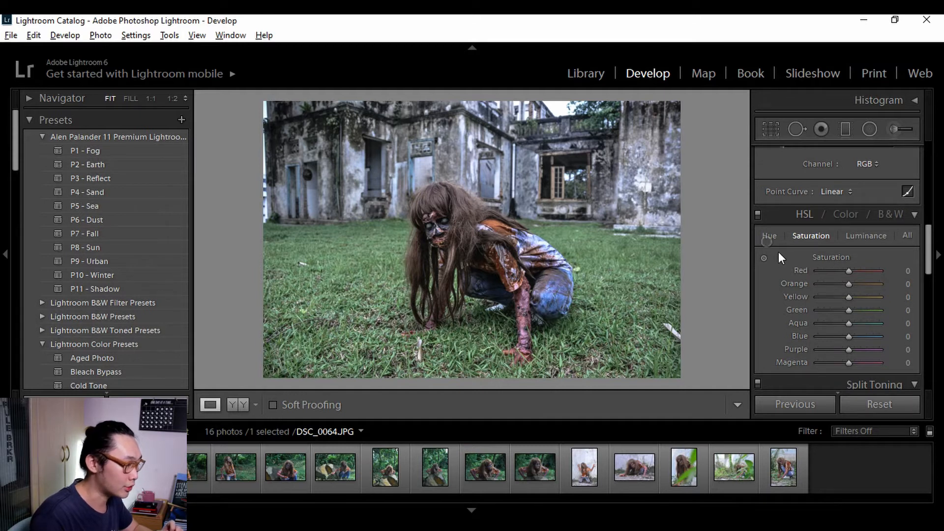
click(770, 235)
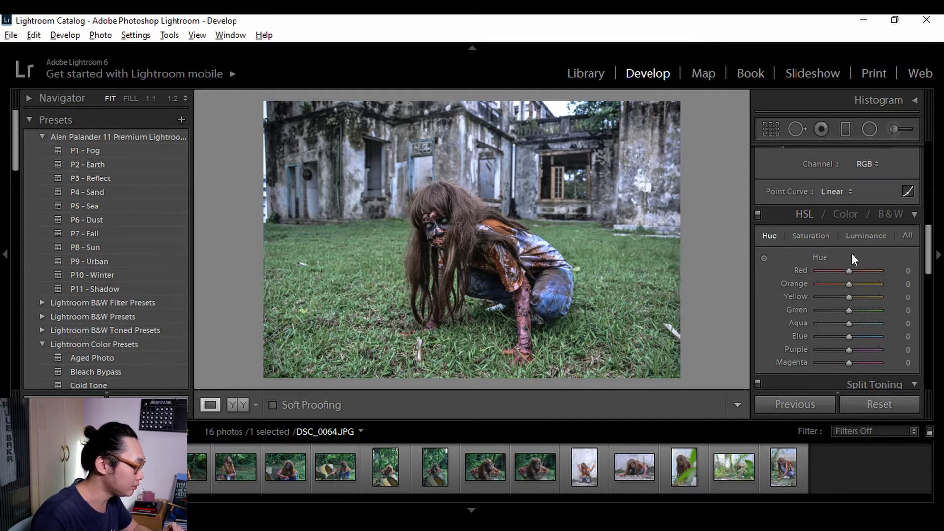
mouse_move(929, 236)
mouse_down()
mouse_move(930, 257)
mouse_move(931, 248)
mouse_up()
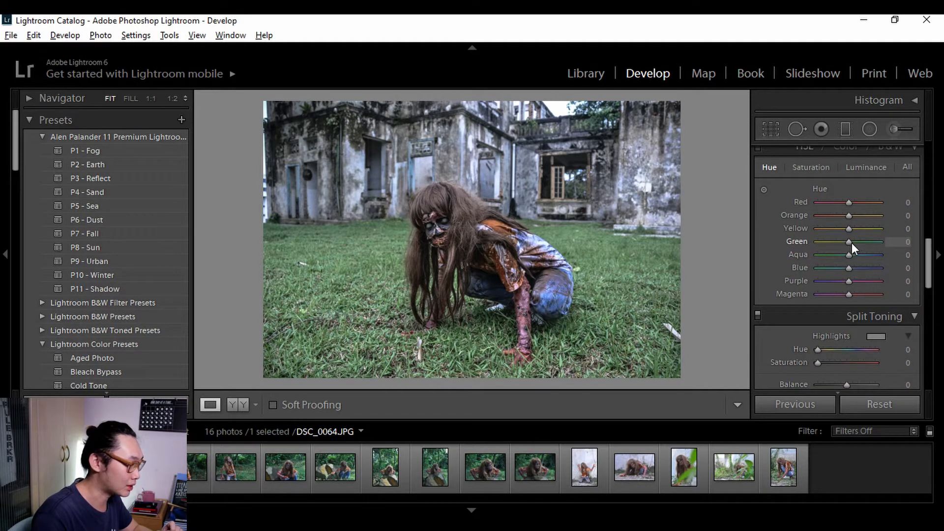
drag(852, 243, 820, 243)
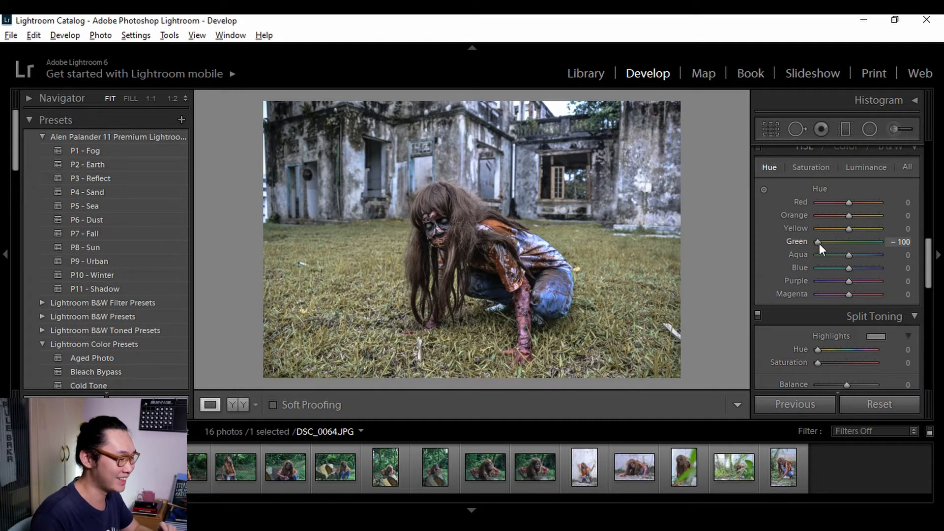
mouse_move(820, 243)
mouse_down()
mouse_move(837, 246)
mouse_move(807, 245)
mouse_up()
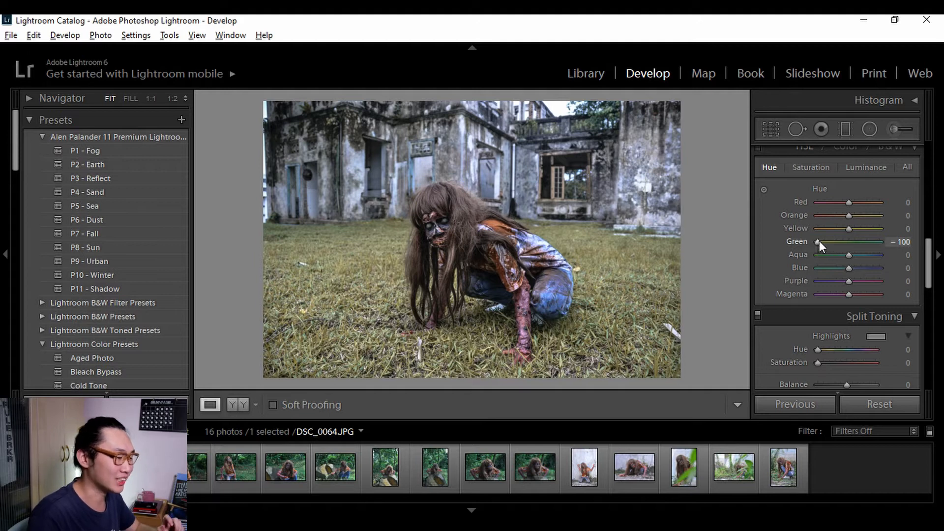
drag(817, 241, 893, 247)
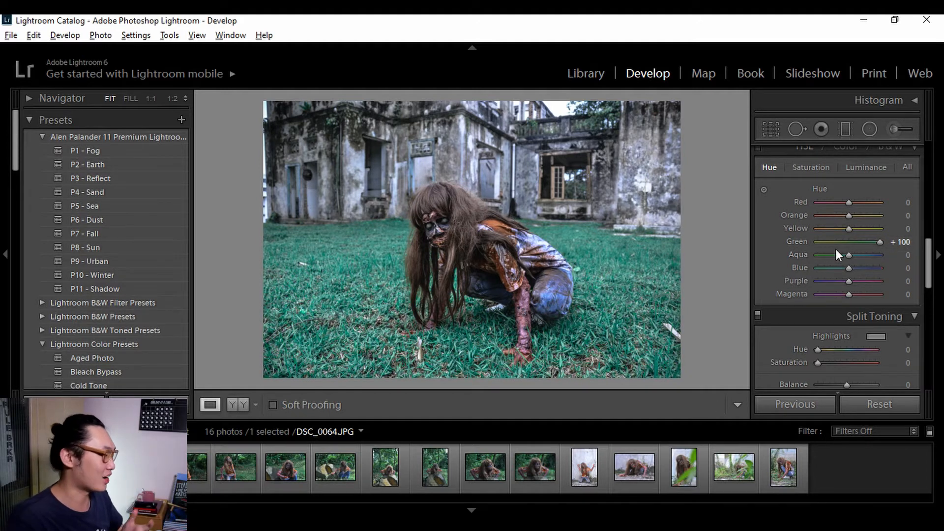
drag(877, 242, 775, 240)
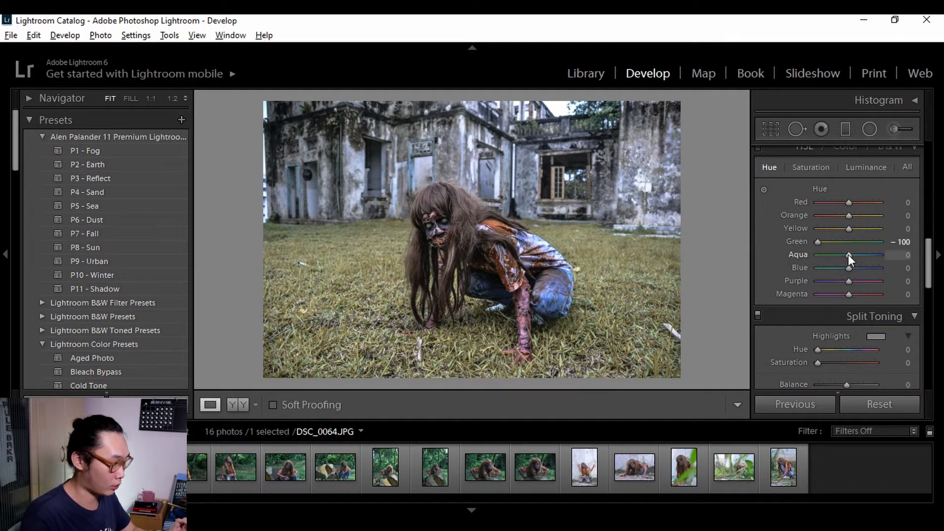
Set the aqua hue to -100 and the blue hue to +2.
drag(849, 255, 899, 261)
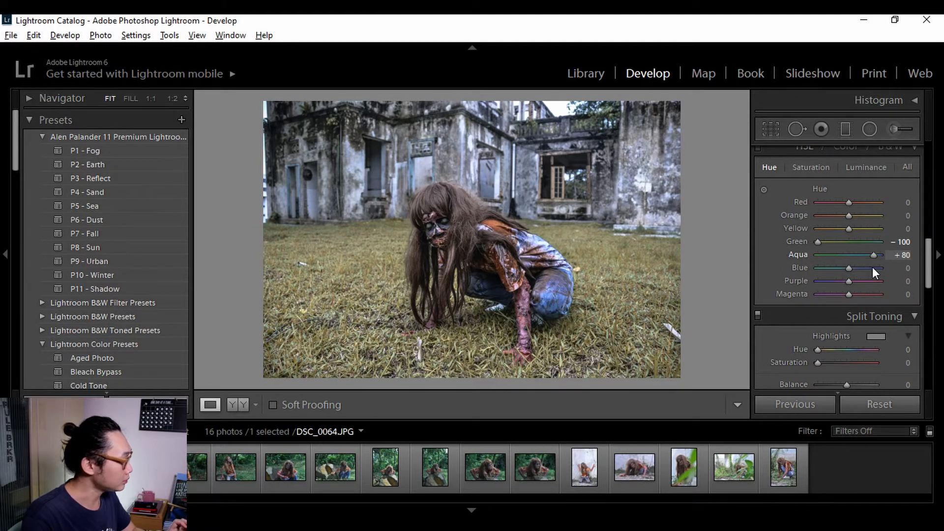
drag(873, 267, 778, 262)
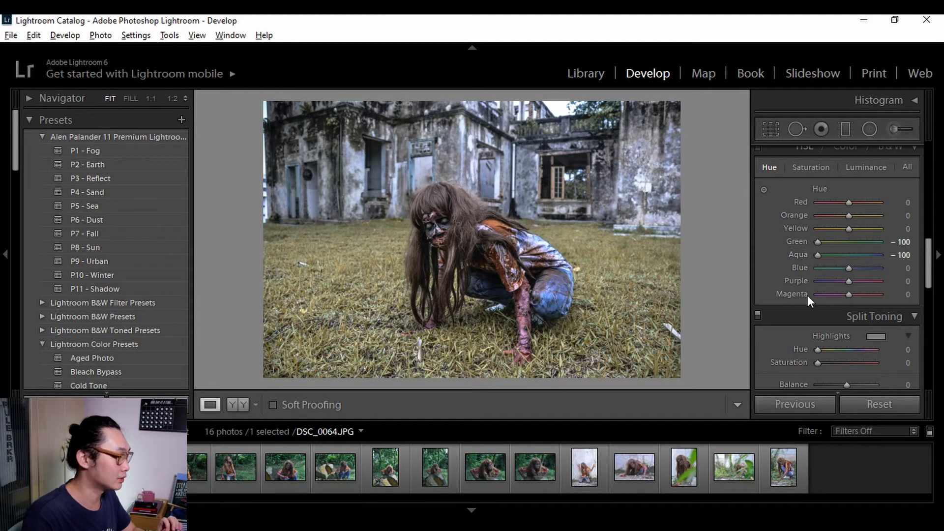
mouse_move(847, 269)
mouse_down()
mouse_move(823, 268)
mouse_move(870, 270)
mouse_move(798, 273)
mouse_move(890, 276)
mouse_move(807, 273)
mouse_move(866, 272)
mouse_move(851, 275)
mouse_up()
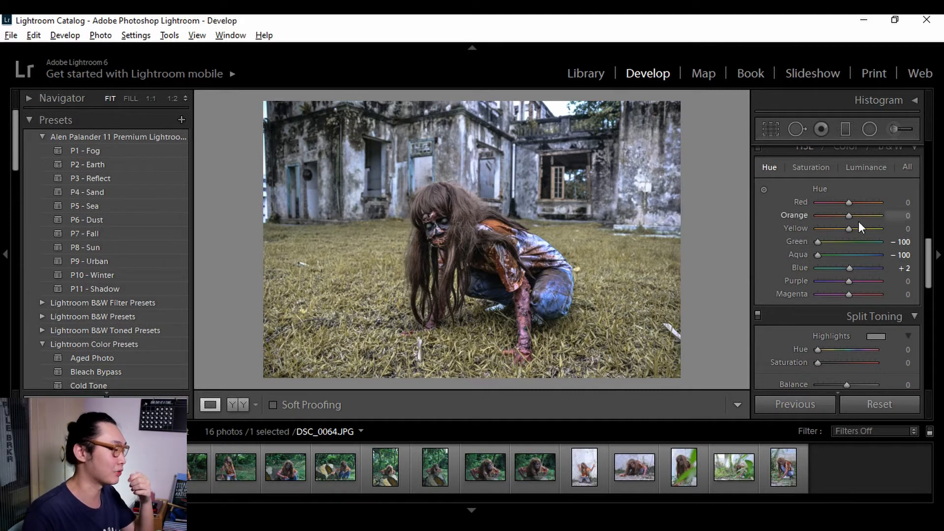
In the HSL saturation adjustments, set blue to -18 and purple to -33, and lower magenta slightly.
click(819, 168)
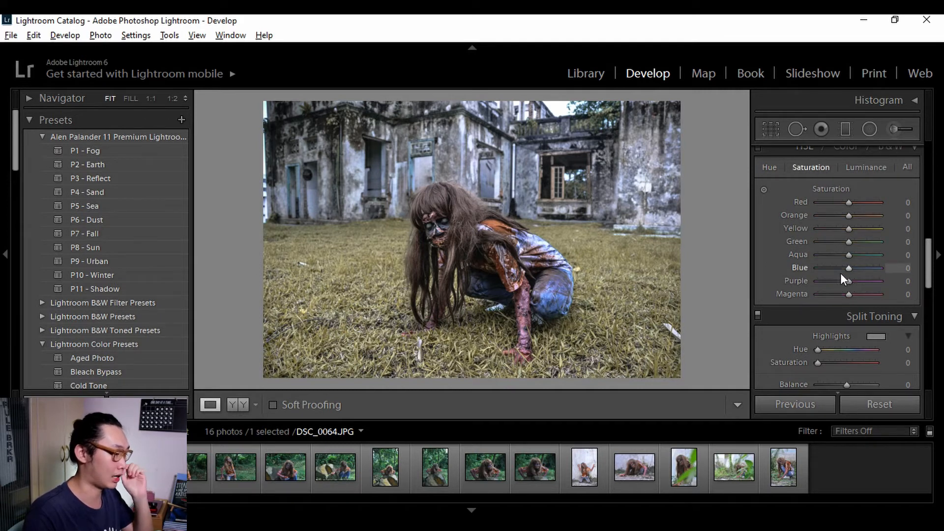
mouse_move(849, 269)
mouse_down()
mouse_move(832, 271)
mouse_move(877, 273)
mouse_move(843, 279)
mouse_up()
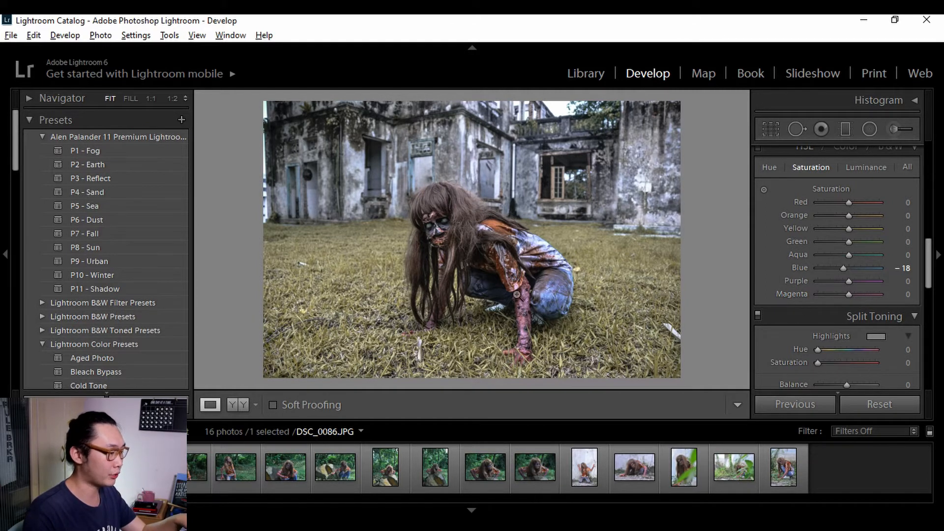
mouse_move(826, 278)
mouse_down()
mouse_move(877, 291)
mouse_move(812, 290)
mouse_up()
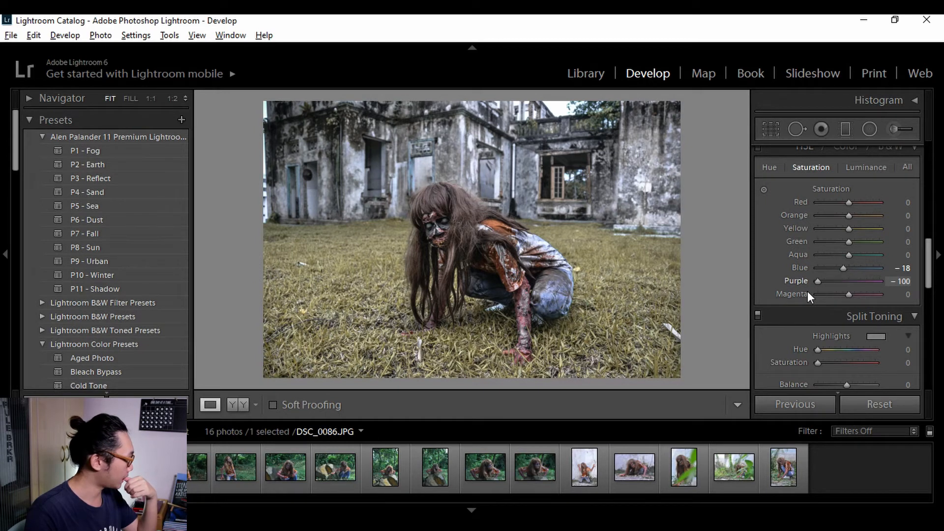
drag(807, 291, 891, 308)
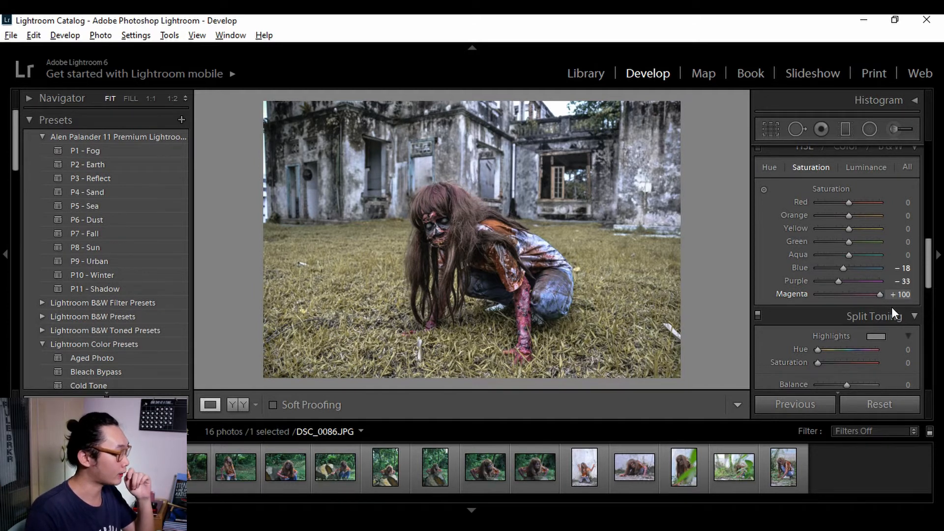
drag(859, 300, 849, 297)
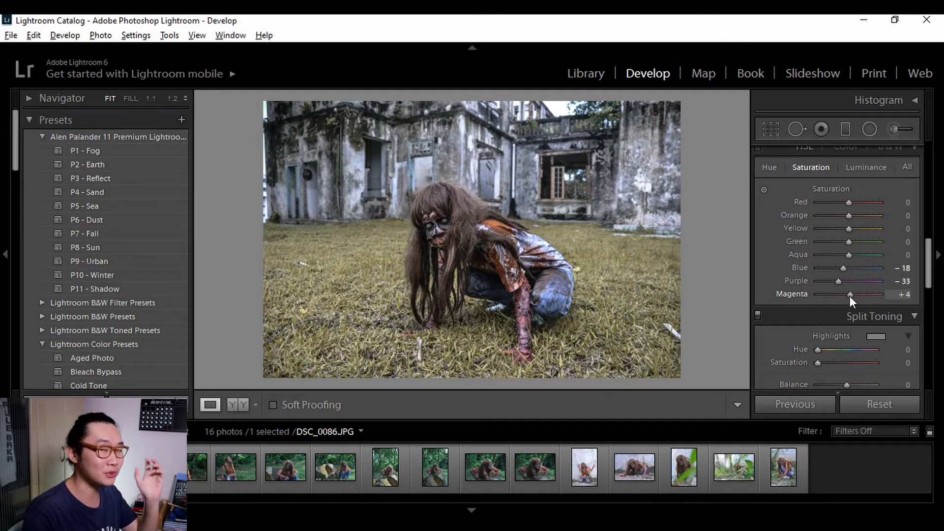
drag(850, 297, 807, 298)
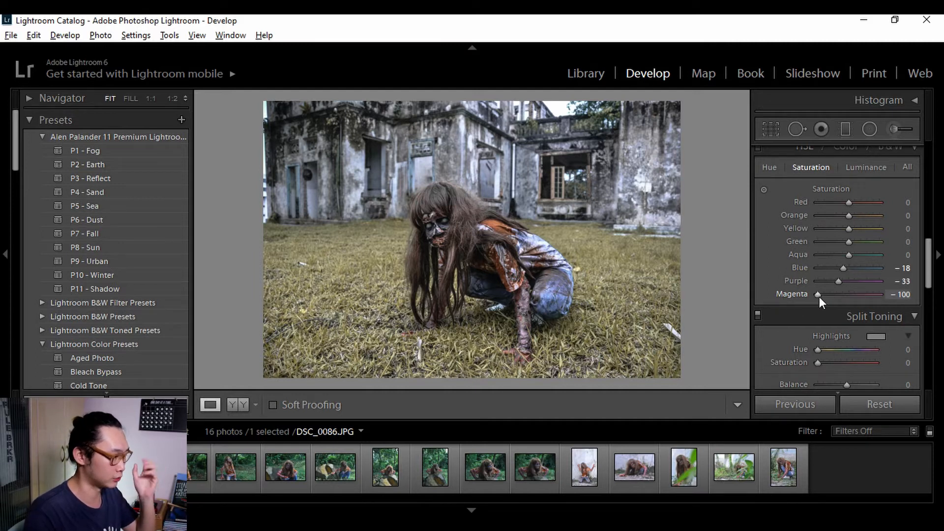
drag(815, 296, 843, 298)
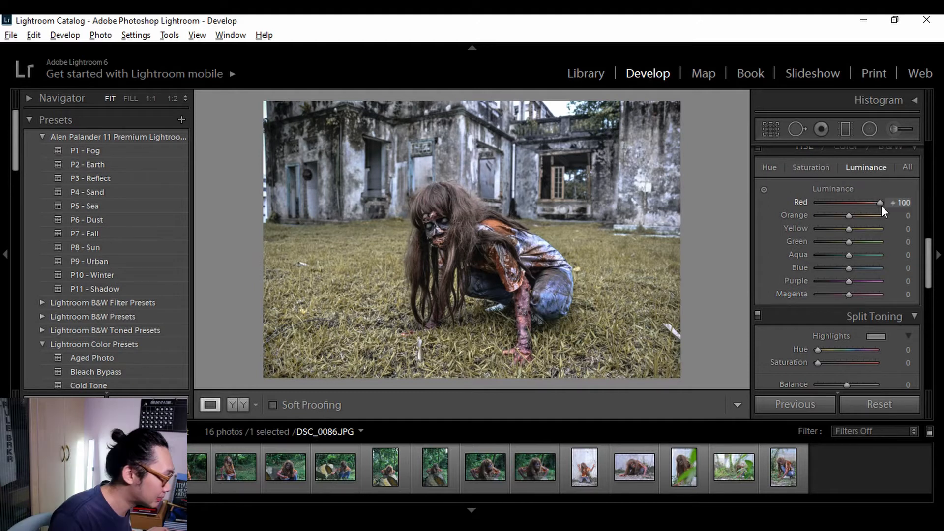
Raise the red luminance to +100 in the HSL adjustments.
drag(880, 203, 900, 209)
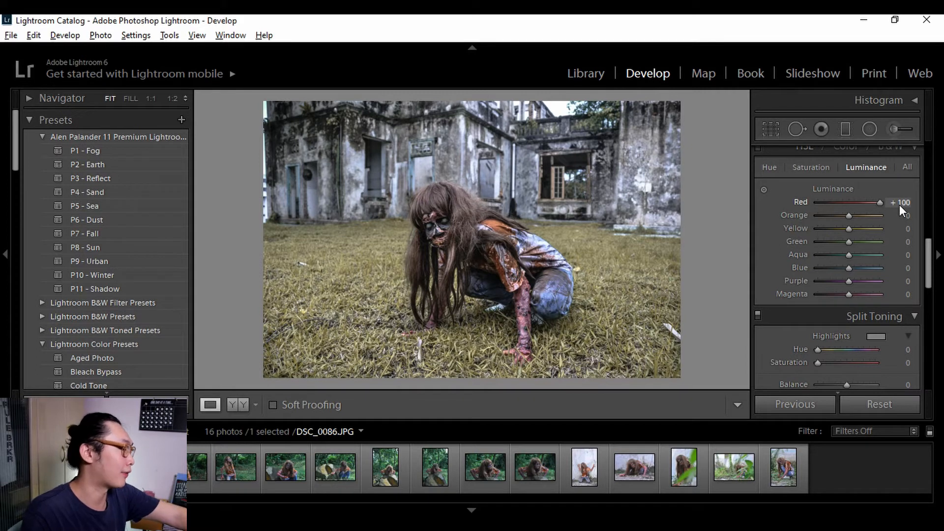
mouse_move(899, 205)
mouse_down()
mouse_move(810, 194)
mouse_move(898, 202)
mouse_up()
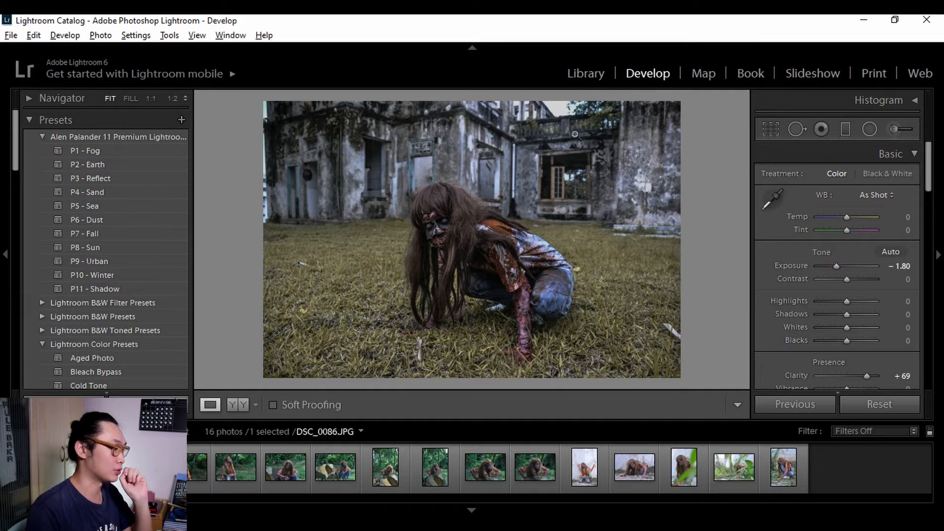
Crop a thin strip off the photo's upper edge, keeping the angle at 0.00.
click(771, 129)
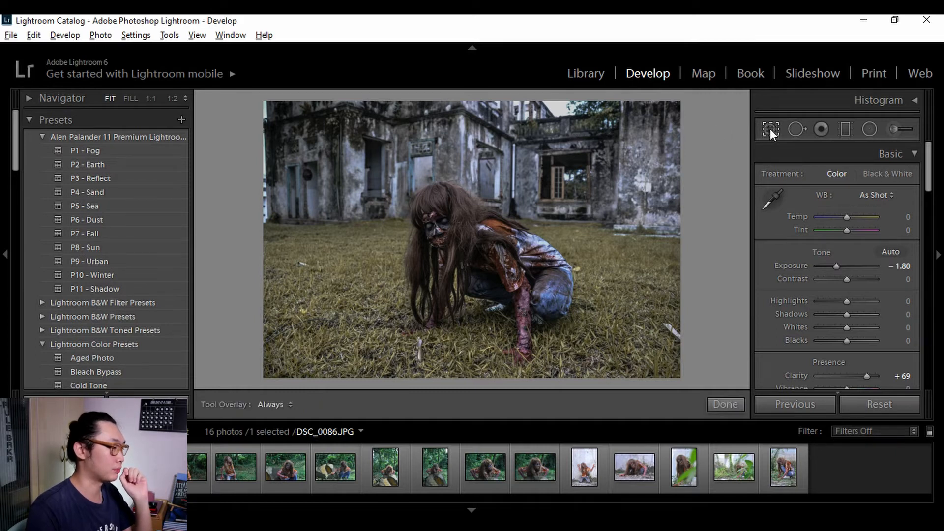
drag(523, 101, 523, 109)
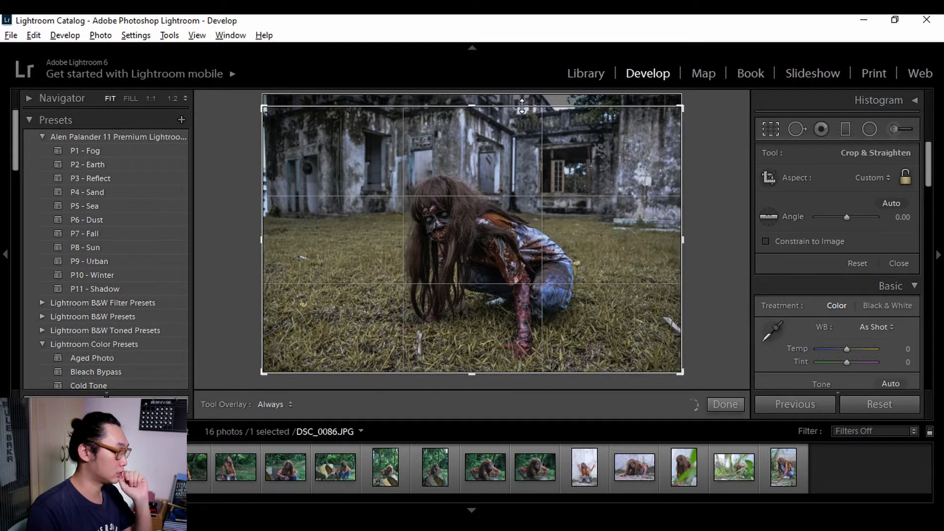
click(725, 404)
Add a circular radial filter with the Sharpness effect at 25 around the crouching zombie and center it on the figure.
key(shift+m)
drag(457, 244, 569, 352)
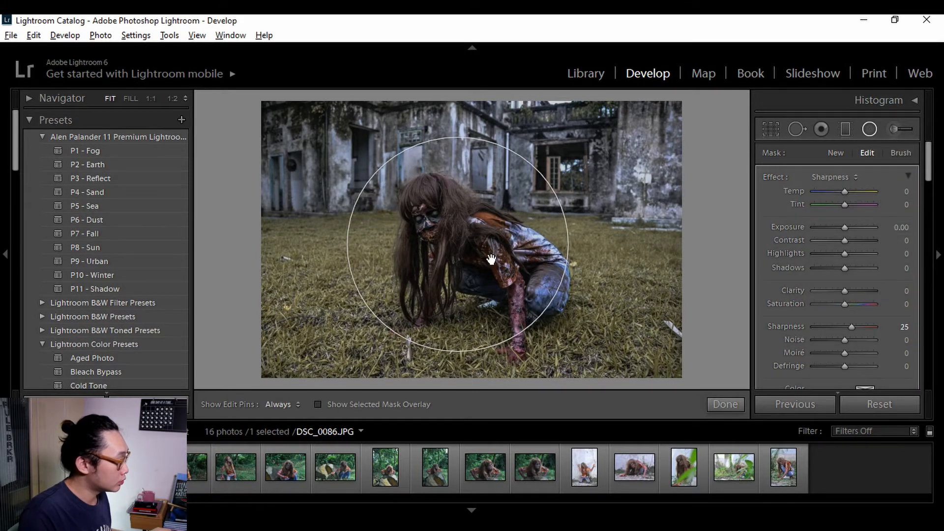
drag(457, 245, 470, 253)
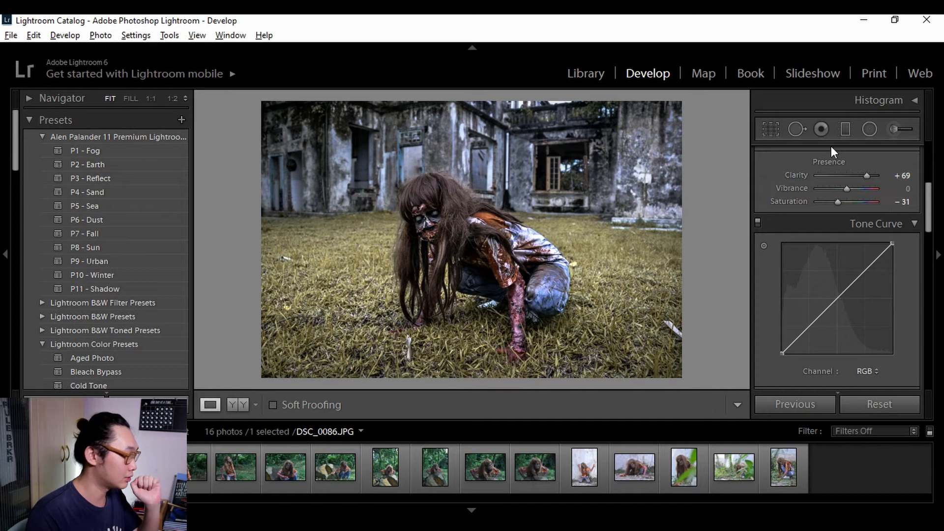
Compare the crouching zombie photo's before and after versions side by side, and return to the single-photo view.
scroll(848, 172, up, 4)
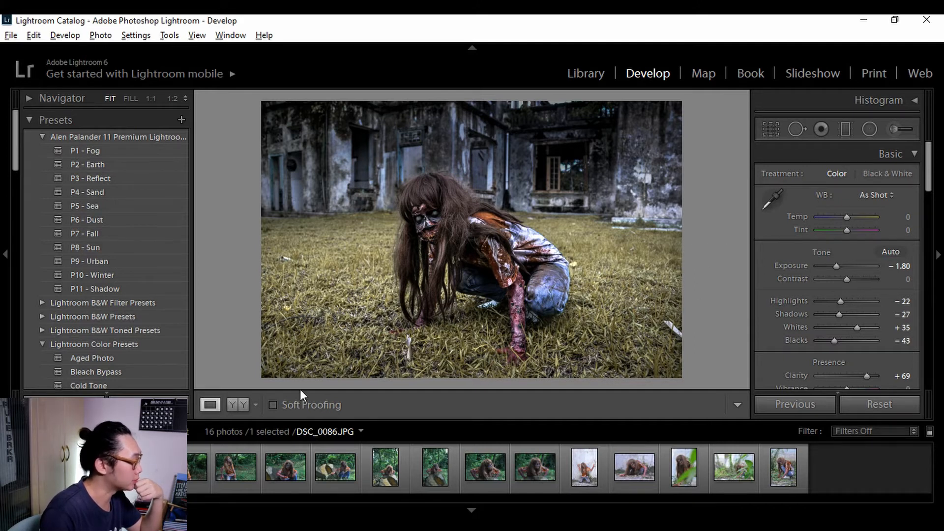
click(238, 405)
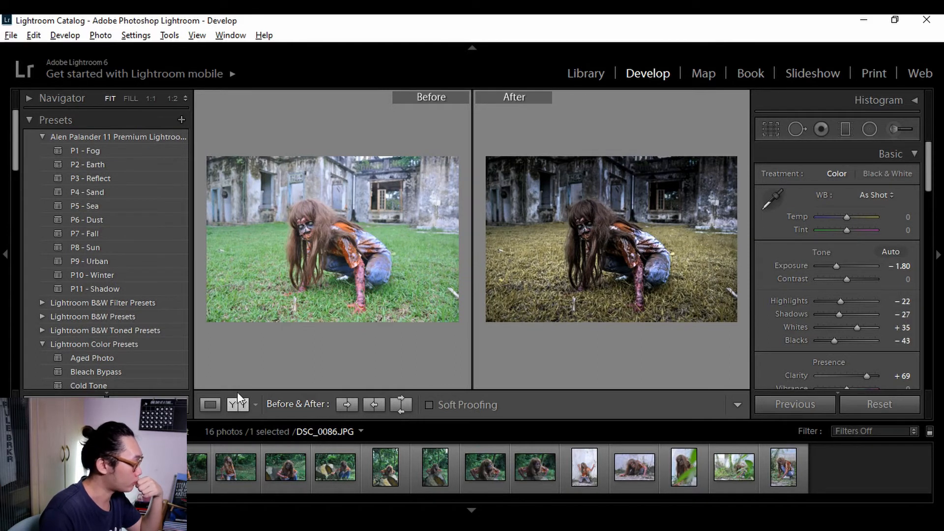
click(211, 405)
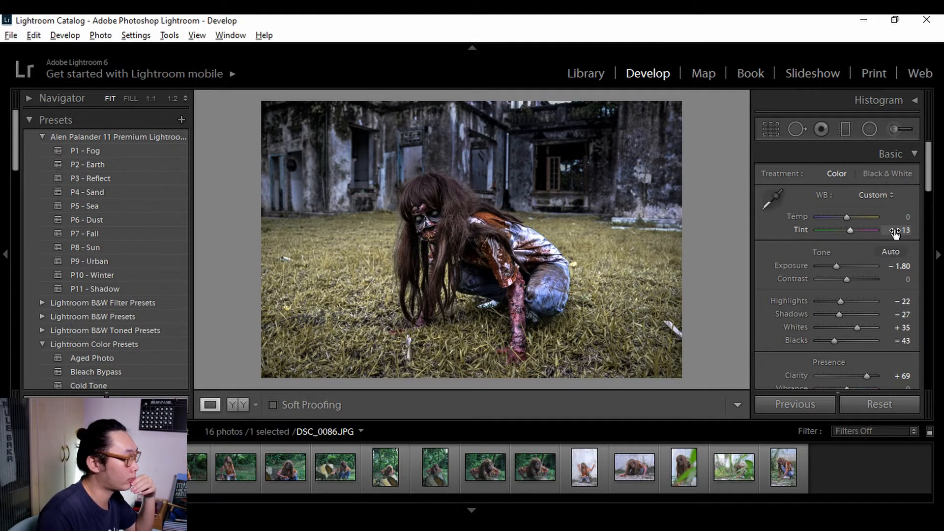
Set the white balance tint to +18 and compare the result side by side with the original photo.
drag(895, 233, 911, 233)
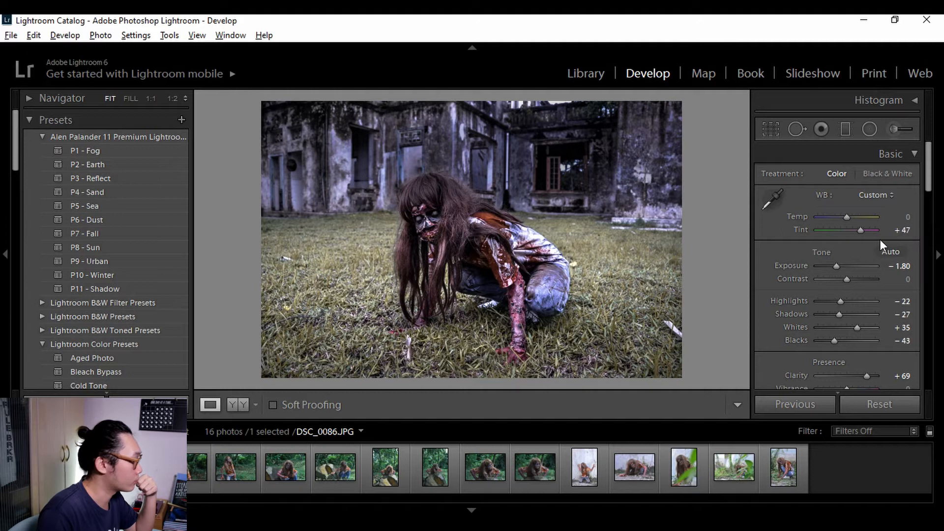
drag(900, 231, 881, 235)
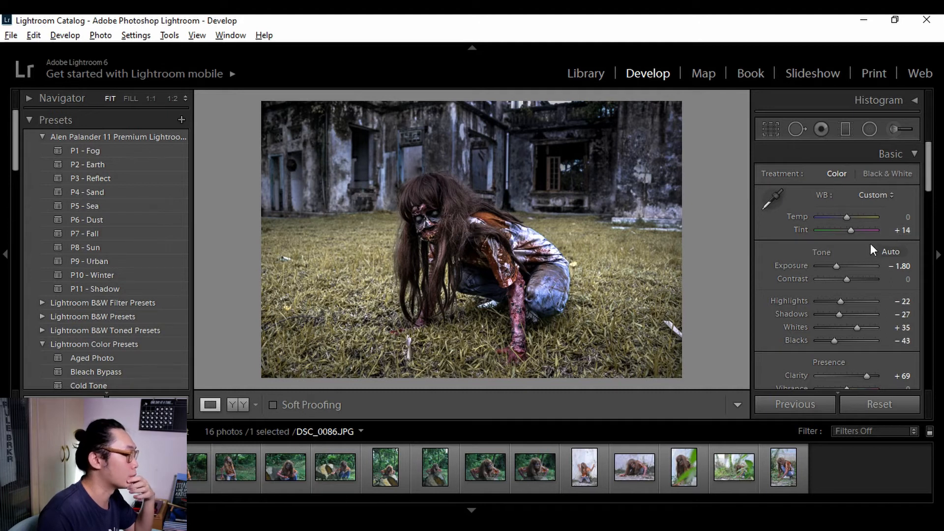
click(903, 234)
text(2)
key(Return)
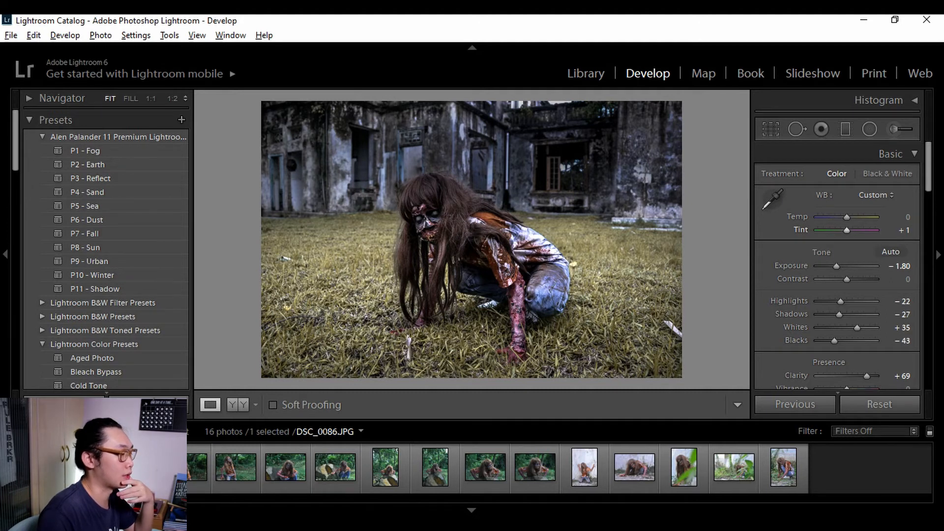
drag(889, 231, 892, 232)
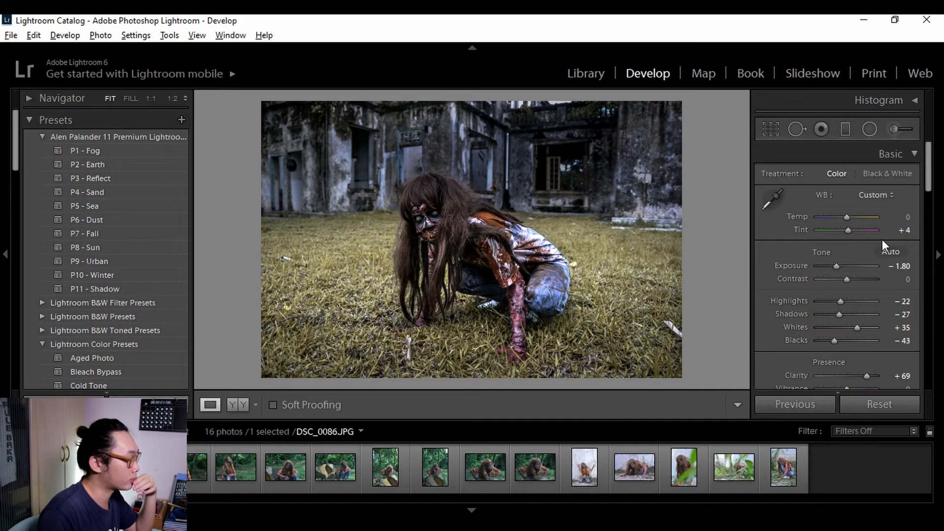
double_click(848, 230)
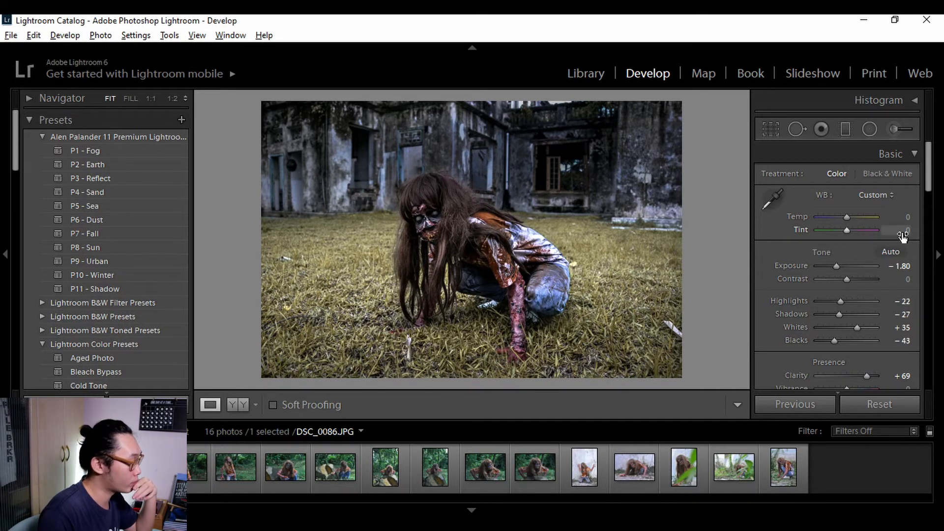
drag(901, 233, 907, 253)
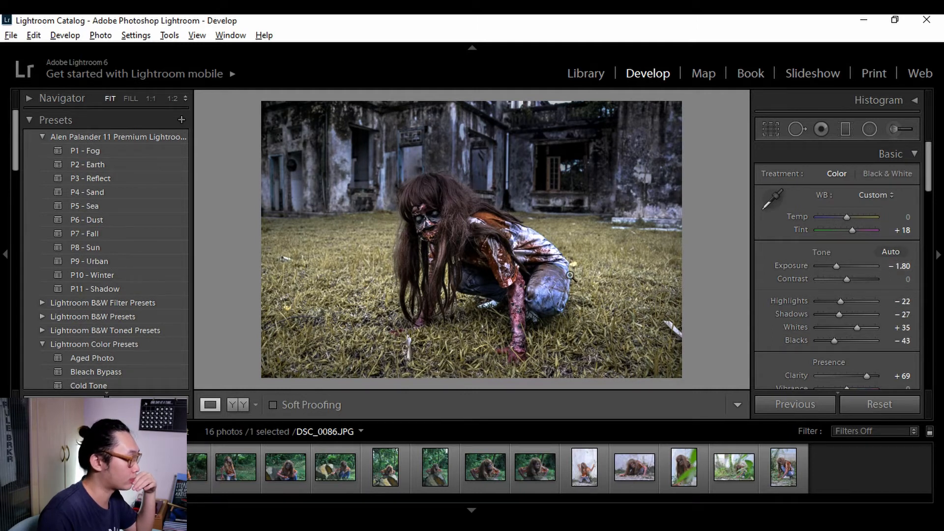
click(240, 405)
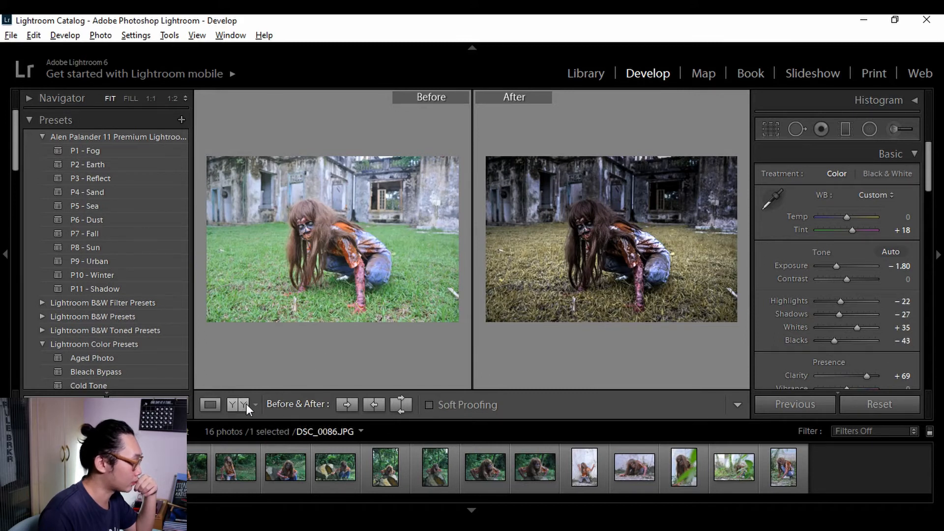
click(210, 405)
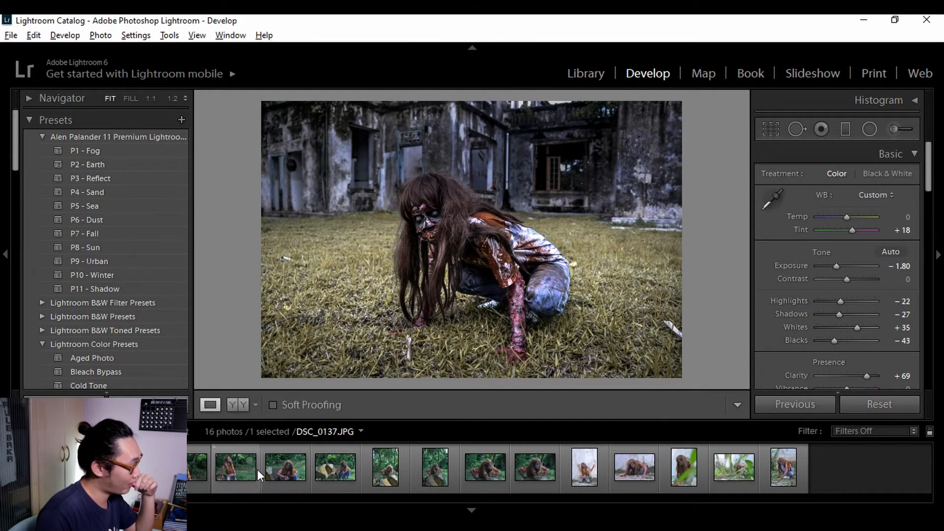
Copy the graded photo's develop settings, including all local adjustments: brush, graduated filters and radial filters.
click(542, 470)
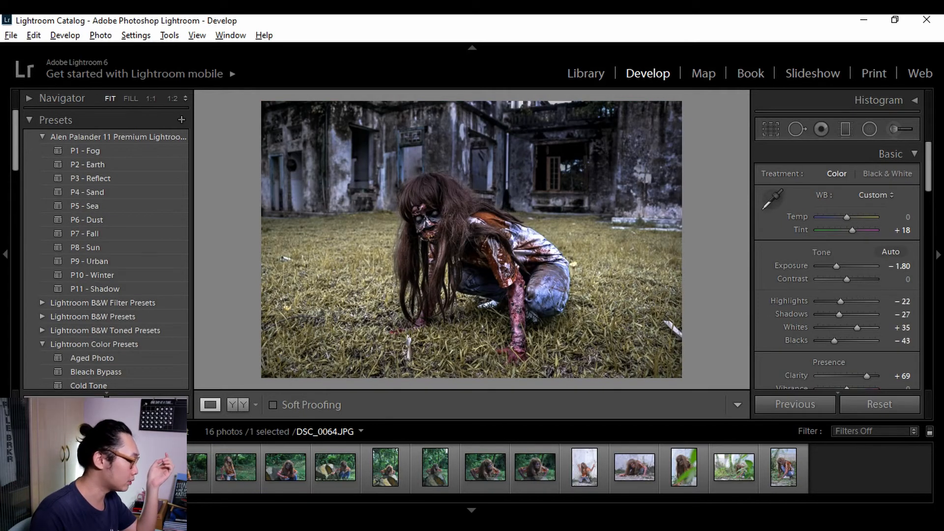
key(ctrl+shift+c)
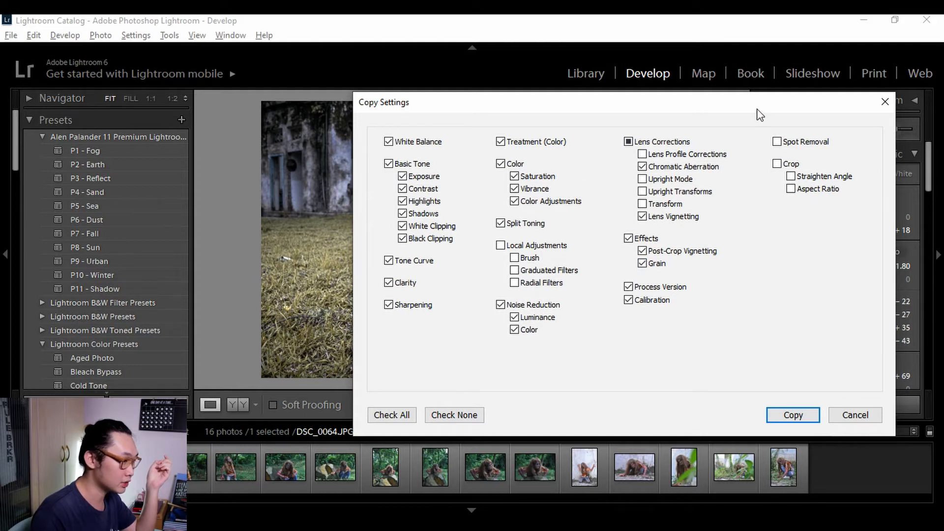
drag(760, 115, 572, 122)
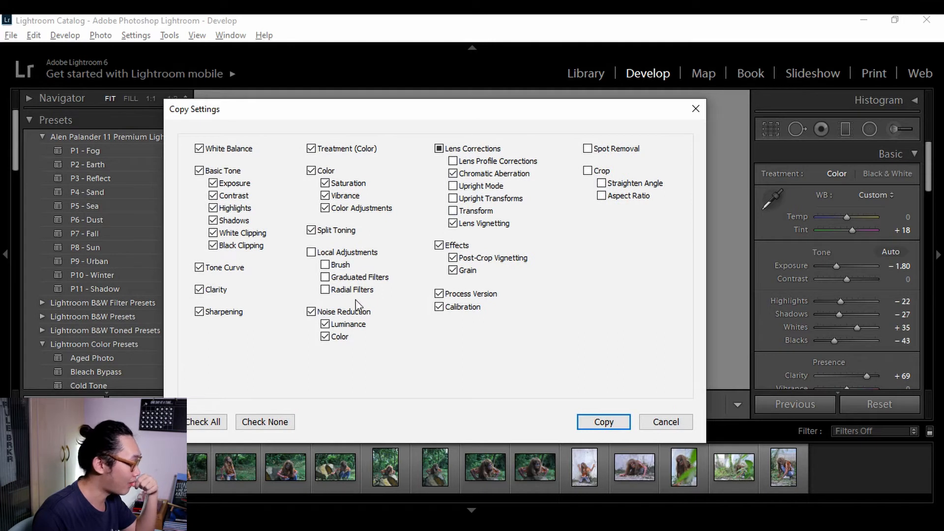
click(311, 253)
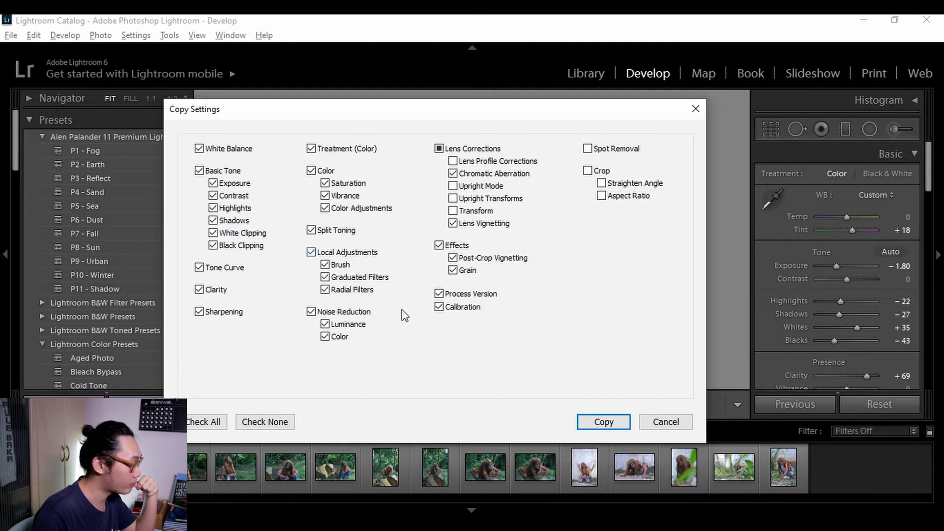
click(603, 424)
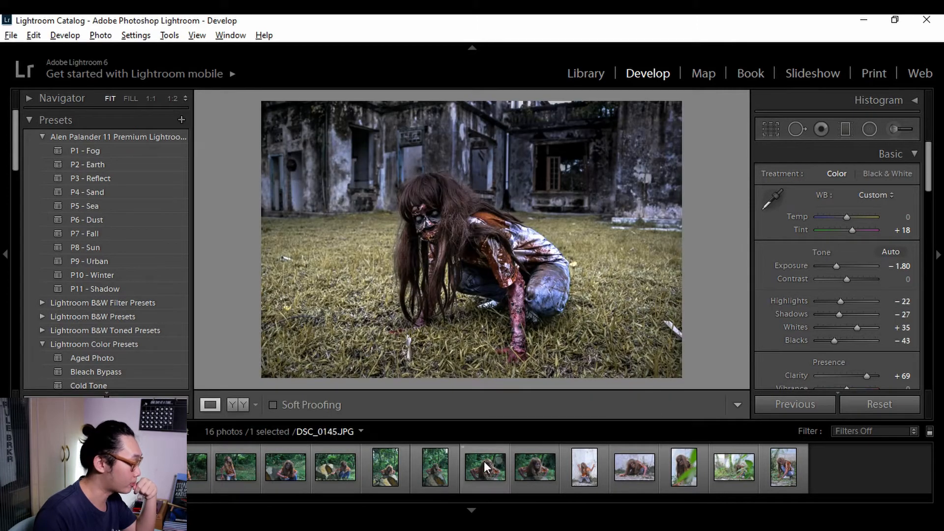
Paste the copied settings onto DSC_0147.JPG, check its radial filters and compare the photo before and after.
click(530, 470)
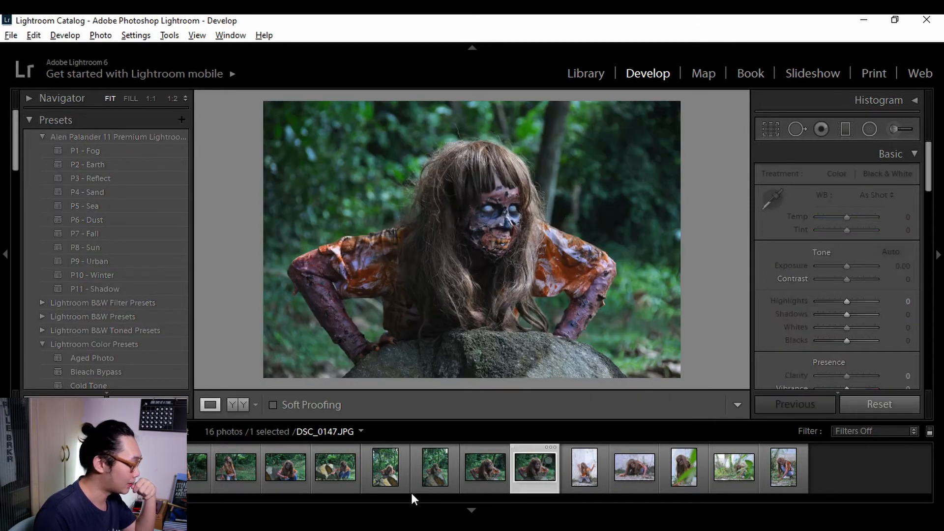
key(ctrl+shift+v)
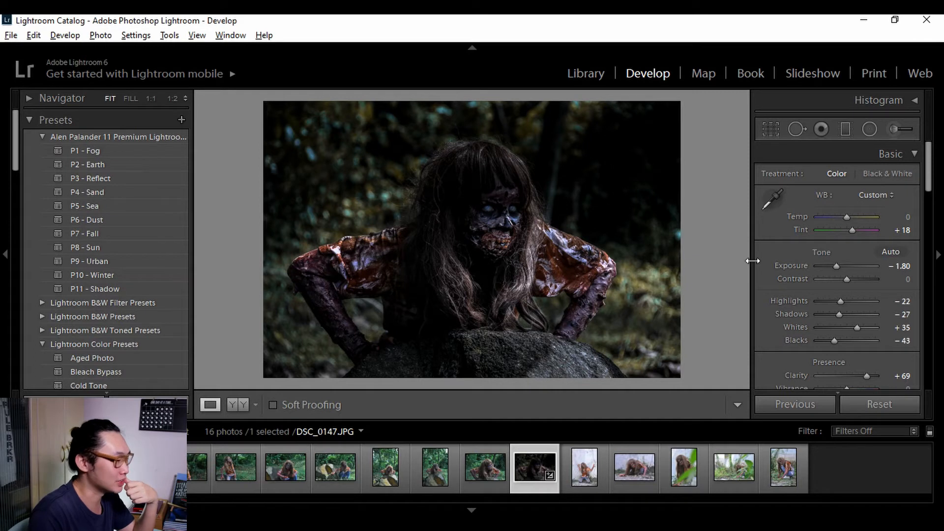
click(868, 131)
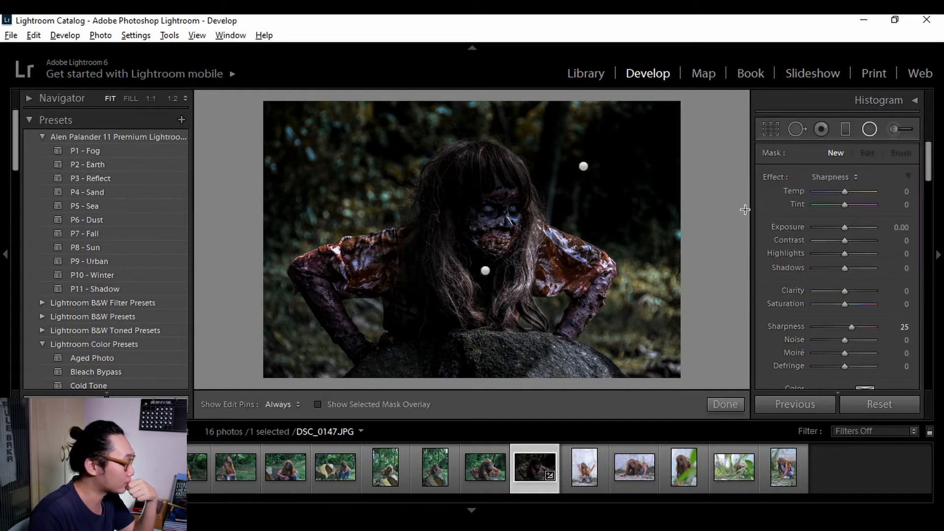
key(y)
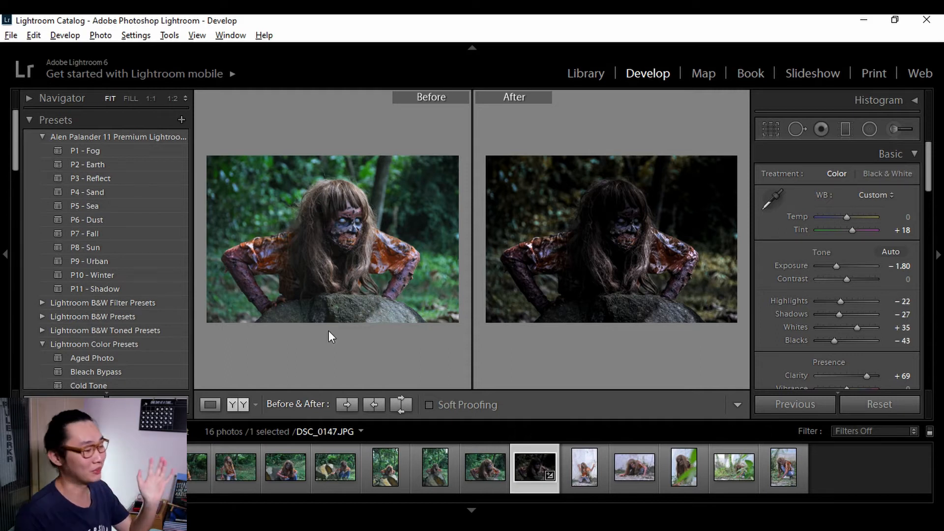
click(210, 405)
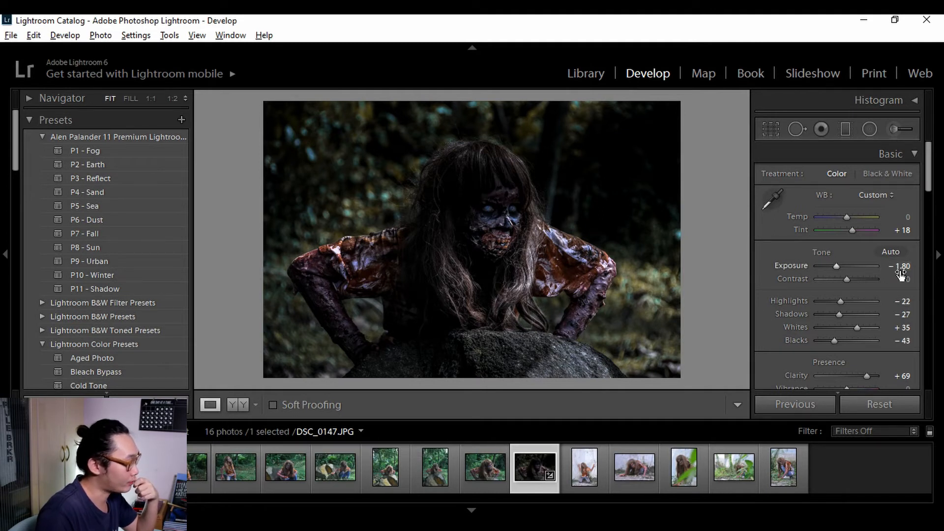
Set the photo's exposure to -0.80 and brush an adjustment with exposure 1.88 and sharpness 25 over the zombie's face, hair and arms.
drag(894, 270, 915, 269)
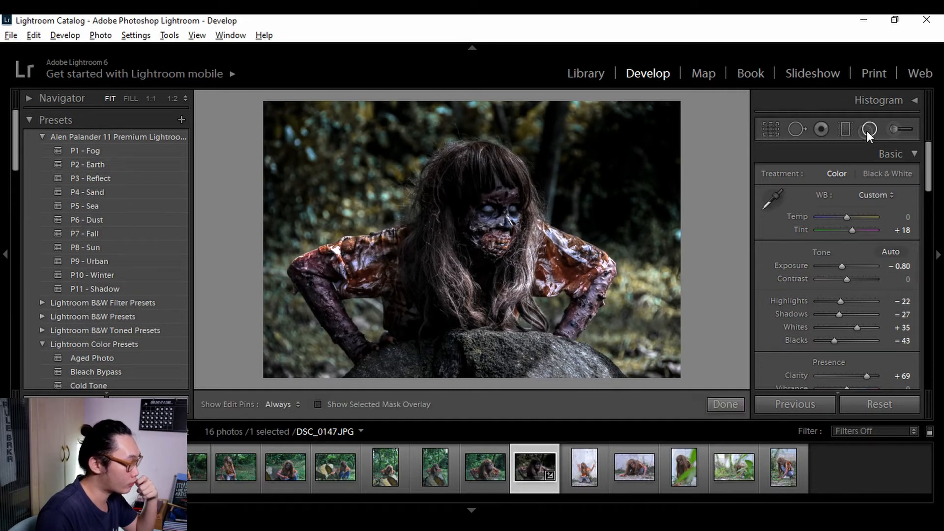
key(k)
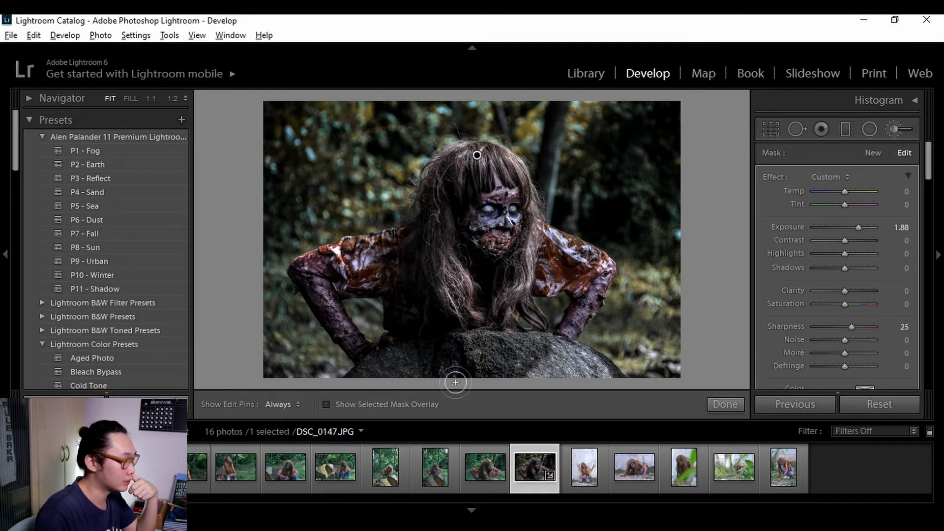
Show the brush mask overlay and erase part of the mask on the hair beside the chin, with eraser size 5.0, feather 100 and flow 62.
click(327, 404)
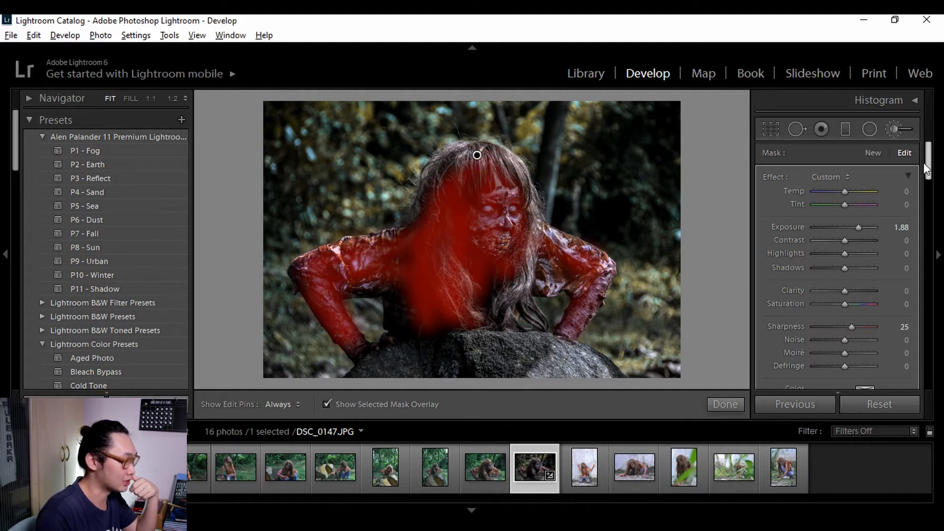
drag(927, 158, 933, 187)
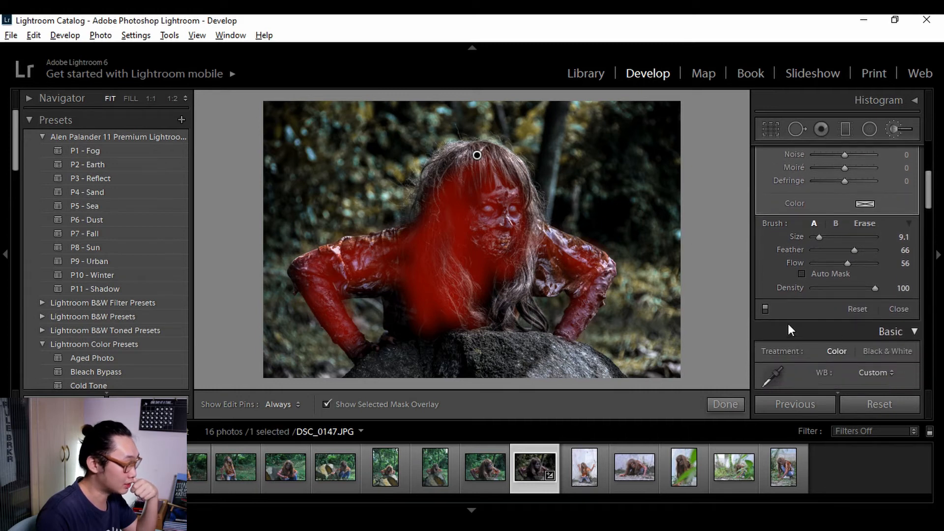
click(863, 224)
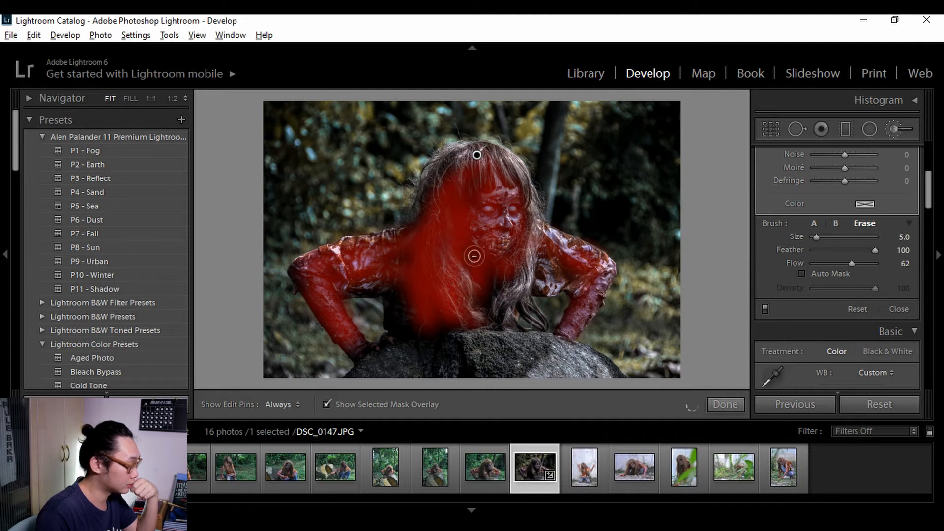
key(h)
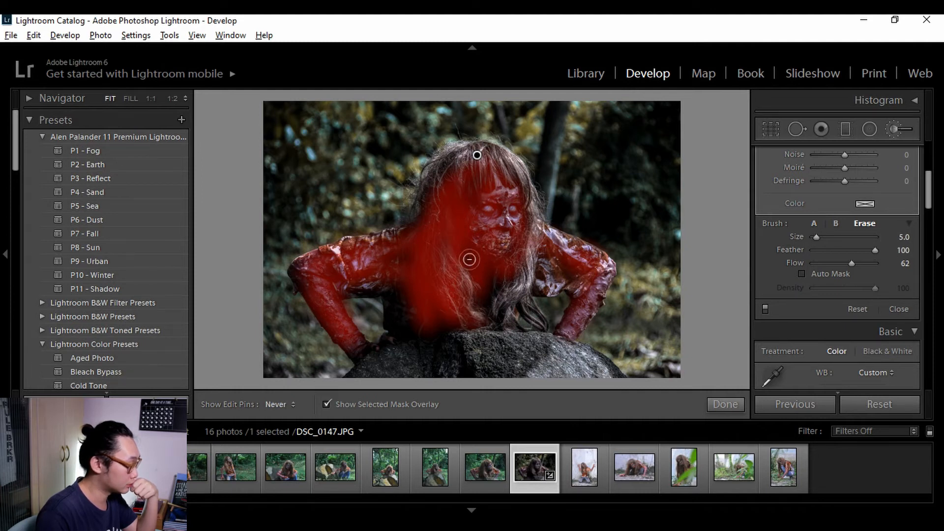
drag(478, 255, 457, 246)
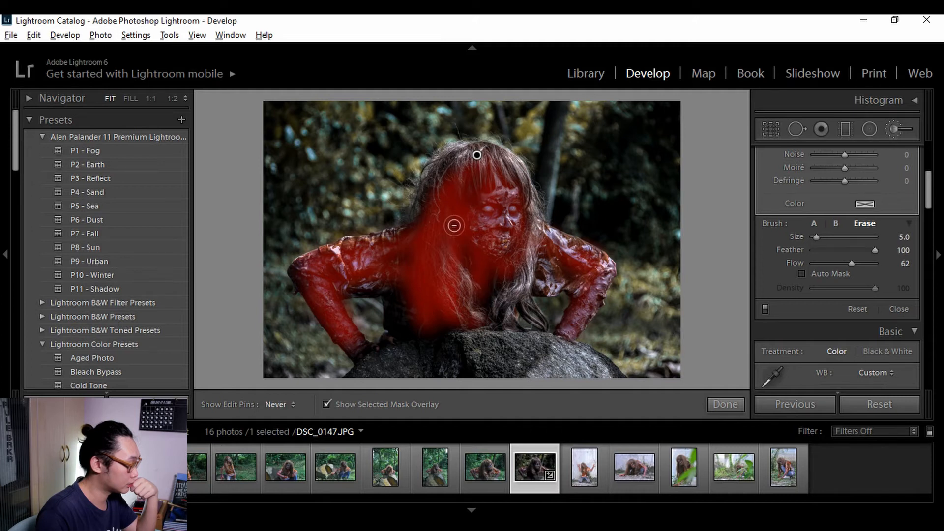
key(h)
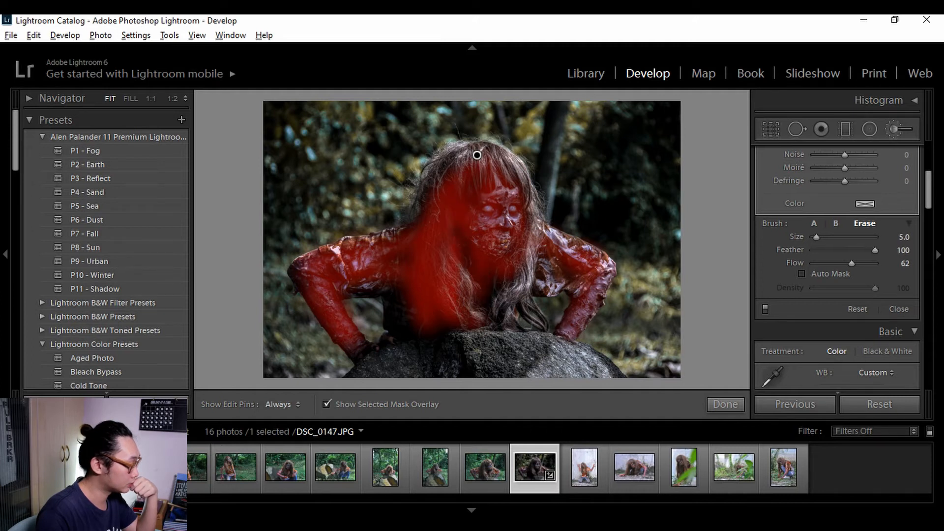
key(h)
key(h)
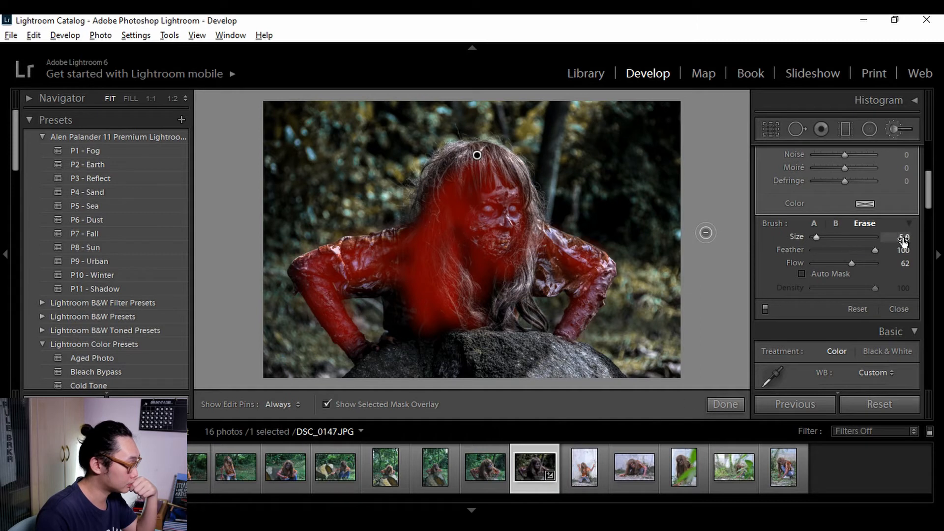
Set the eraser size to 8.0, erase more mask from the hair beside the face and above the rock, and hide the mask overlay.
drag(902, 240, 910, 240)
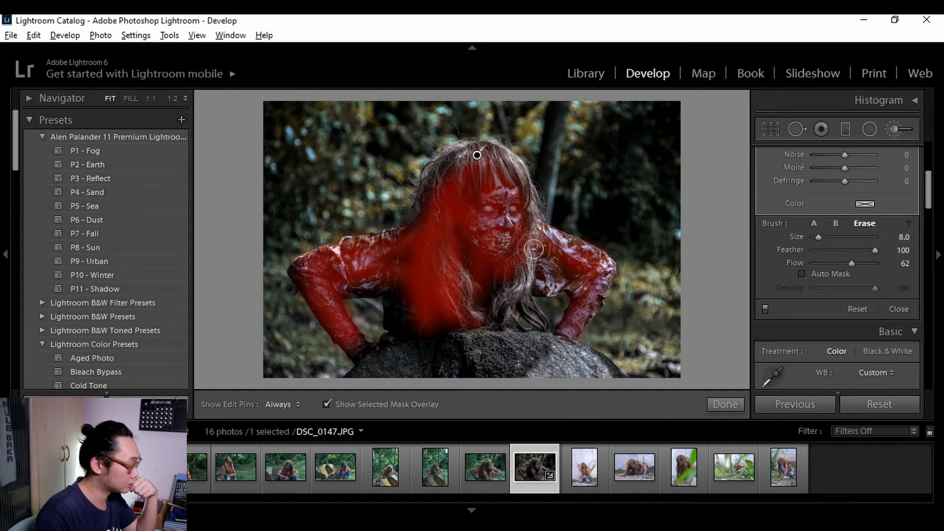
key(h)
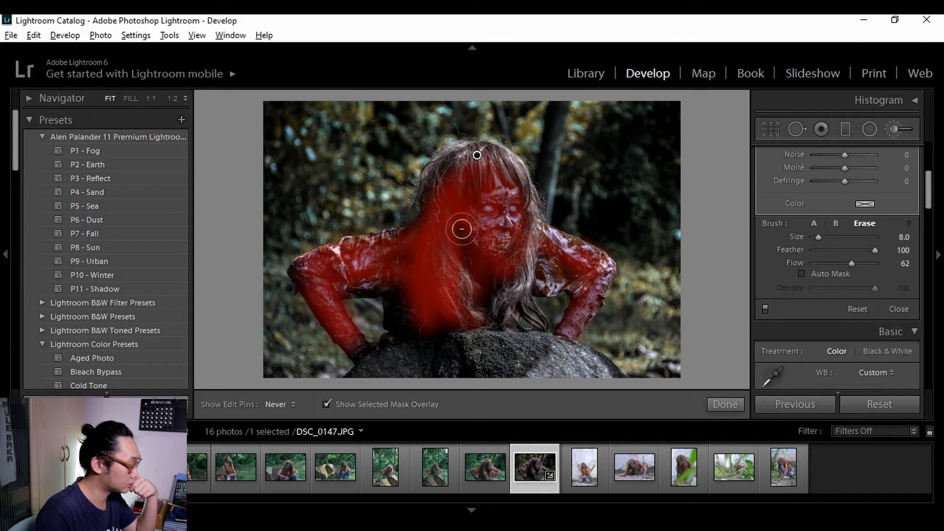
drag(462, 229, 470, 261)
drag(431, 319, 440, 295)
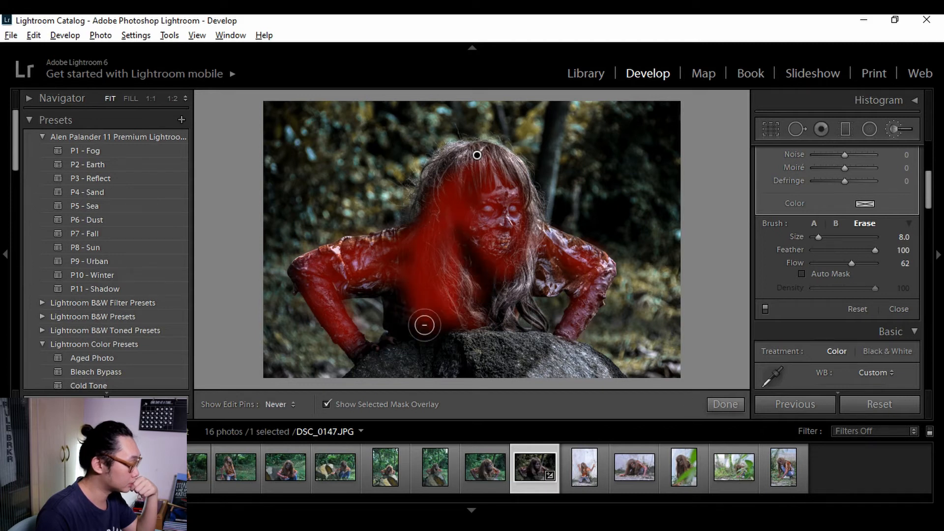
key(h)
key(h)
key(h)
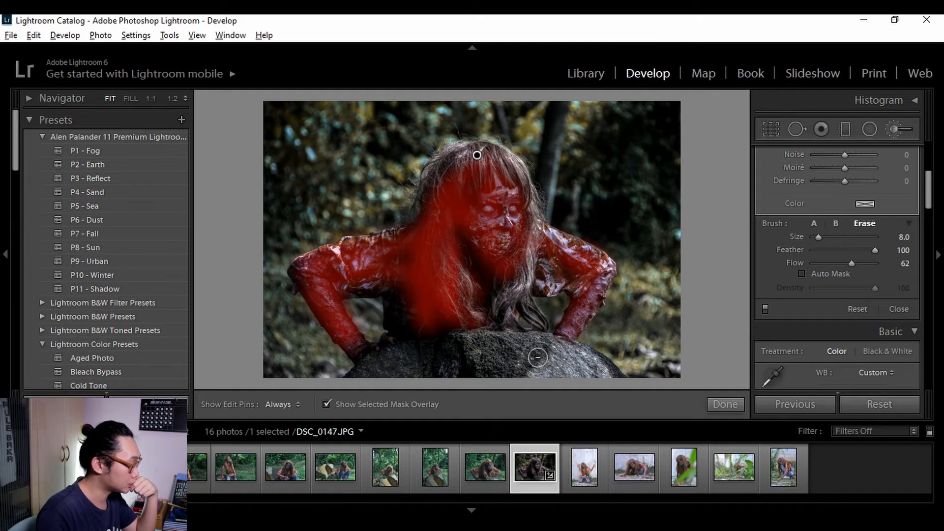
click(326, 404)
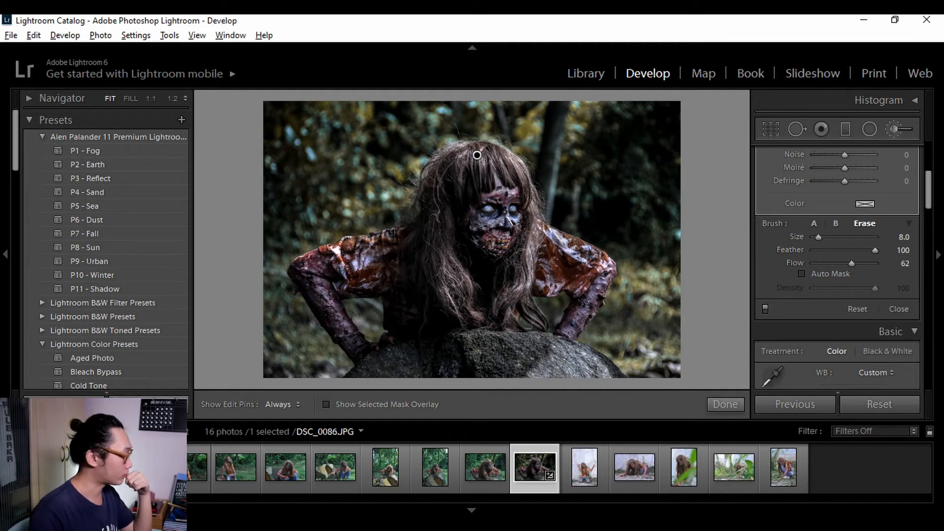
Finish the brush adjustment on DSC_0147.JPG and compare the photo before and after.
click(726, 405)
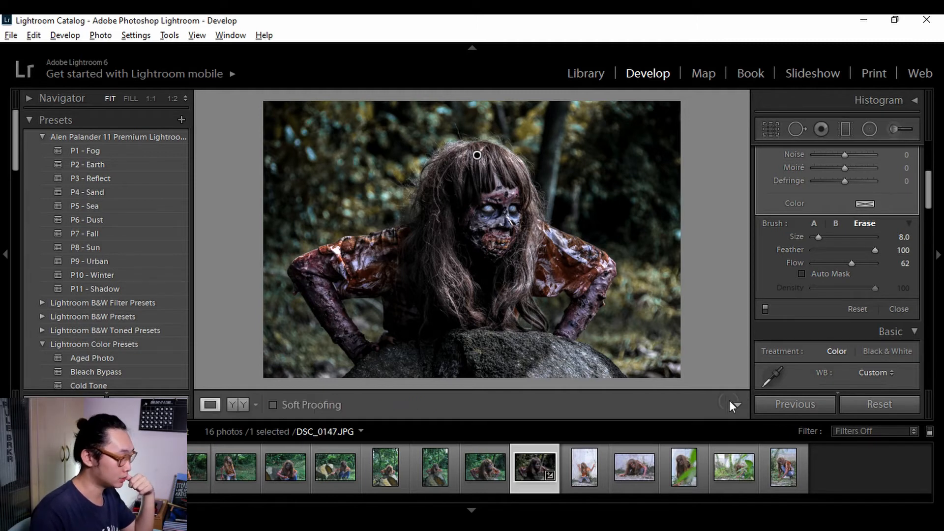
click(232, 411)
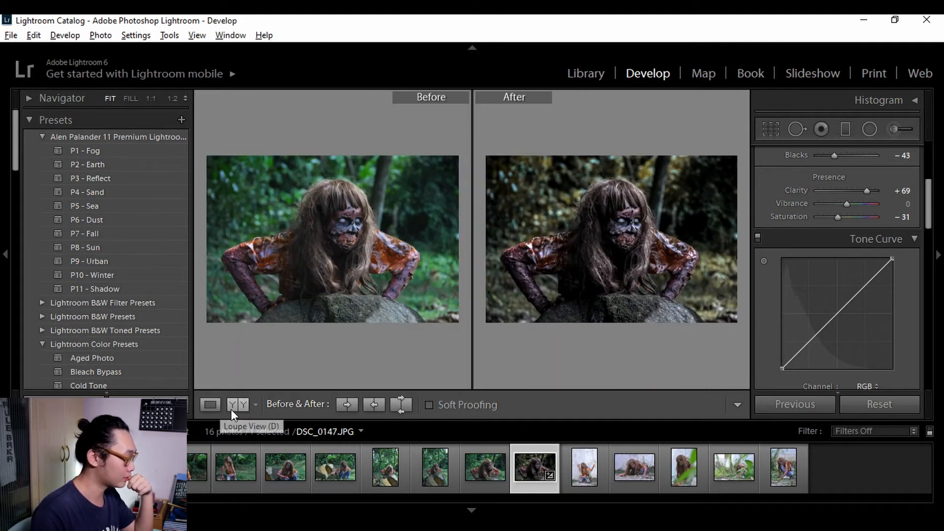
click(212, 408)
Try warmer and cooler white balance temperatures on the photo, ending at +12, and undo the temperature change.
scroll(828, 235, up, 3)
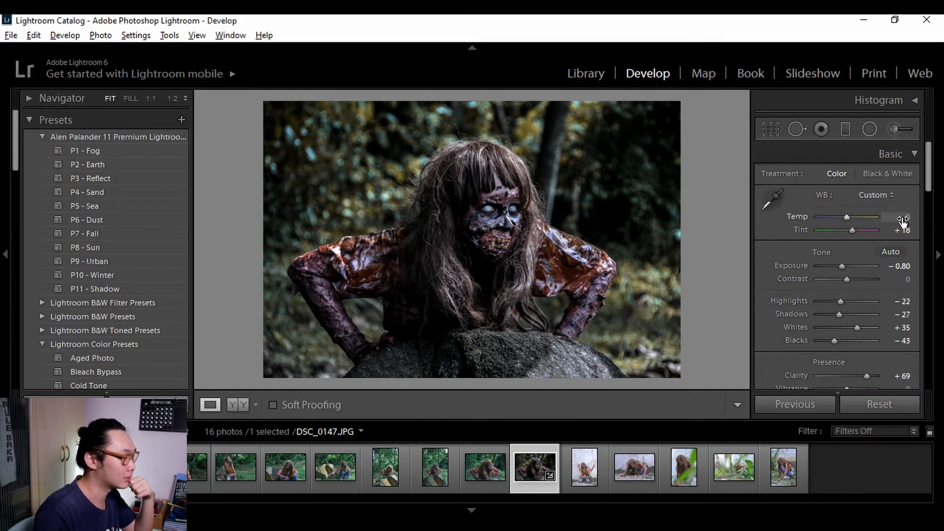
drag(900, 218, 905, 218)
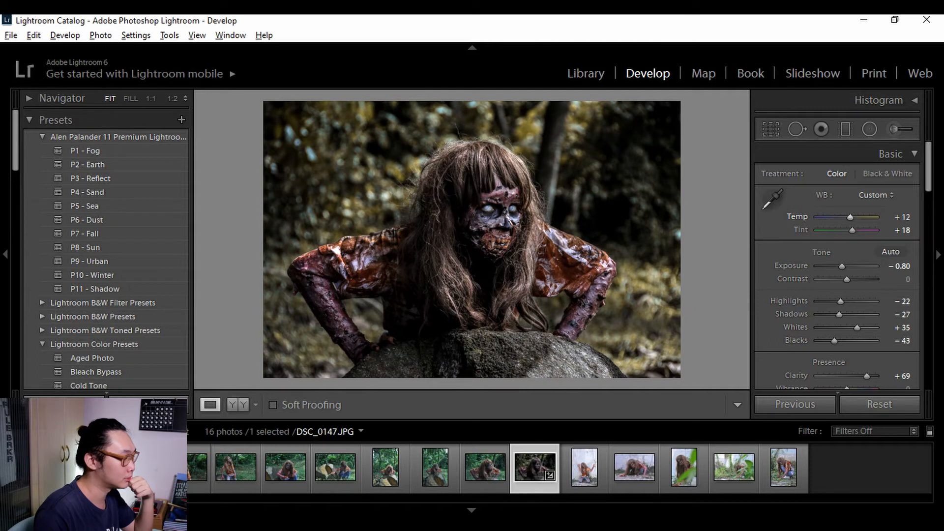
drag(844, 217, 843, 216)
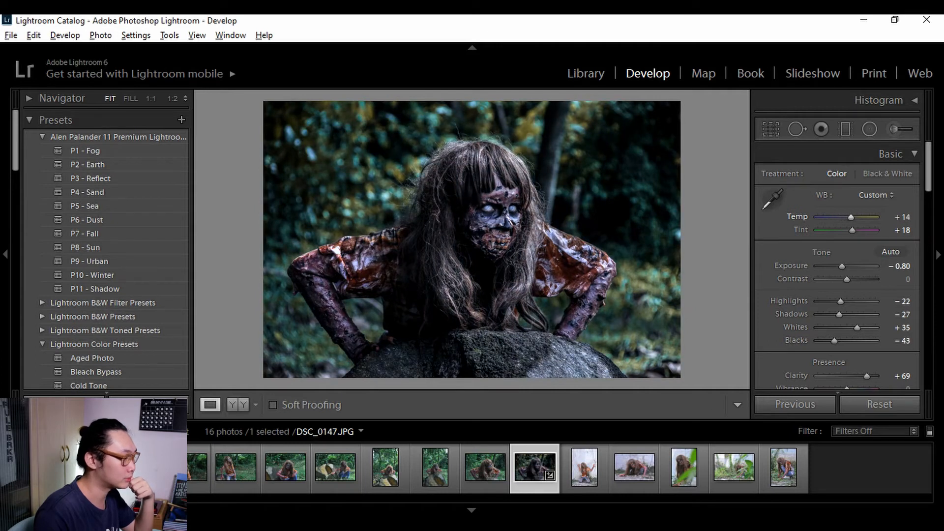
drag(901, 219, 897, 219)
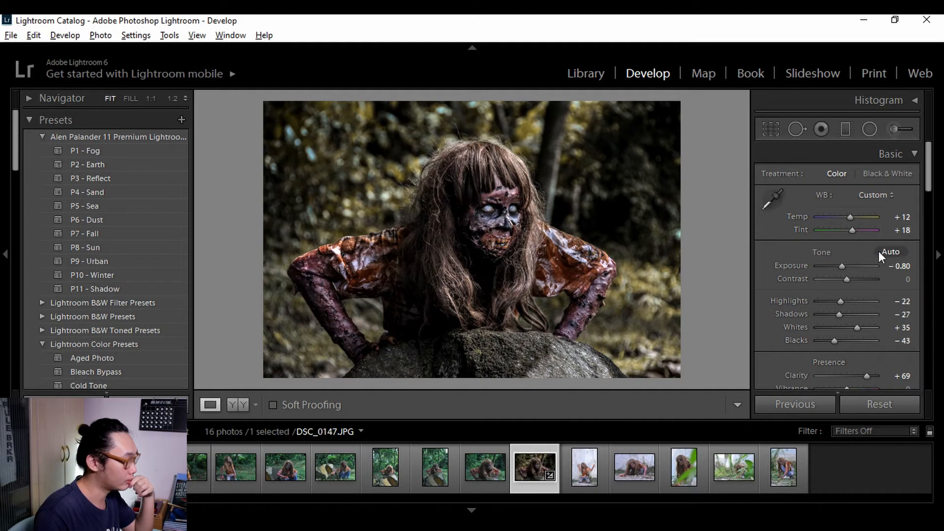
key(ctrl+z)
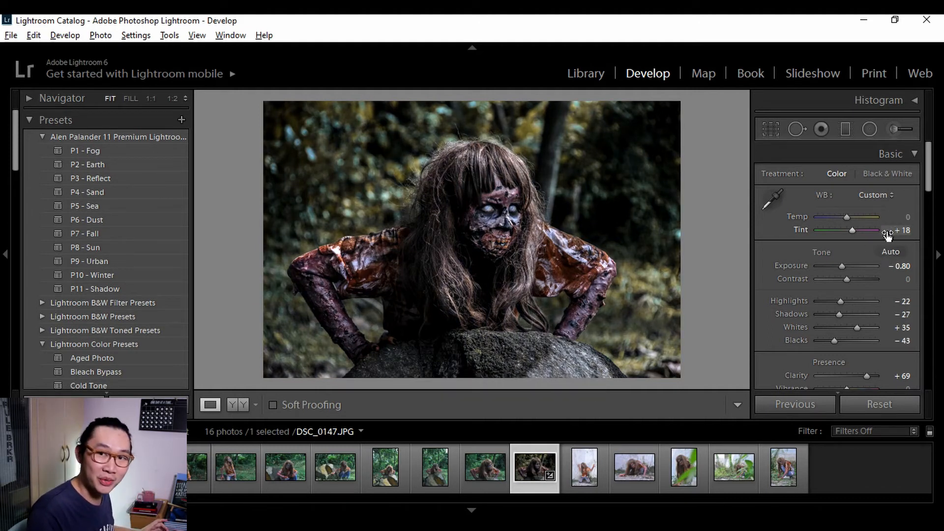
Try a cooler white balance with temperature -13 and tint +3, and undo both changes.
drag(898, 219, 879, 219)
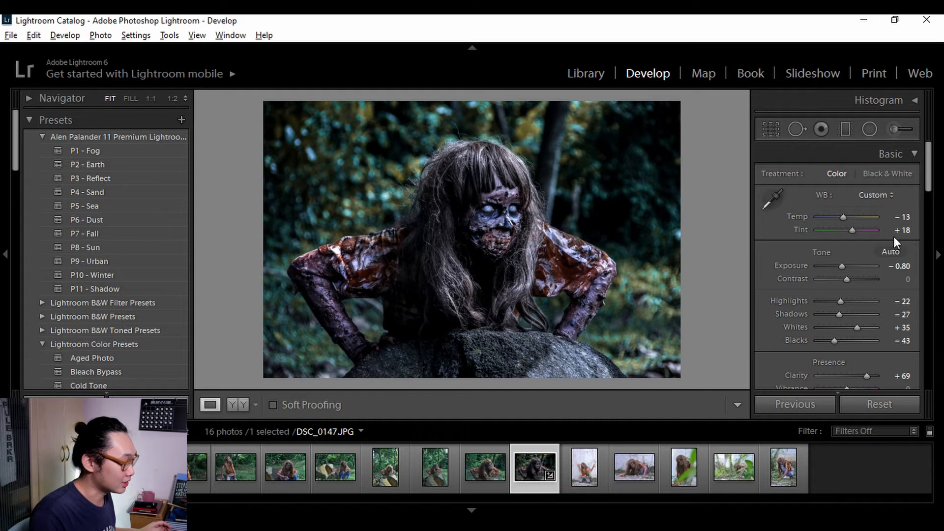
drag(902, 230, 881, 223)
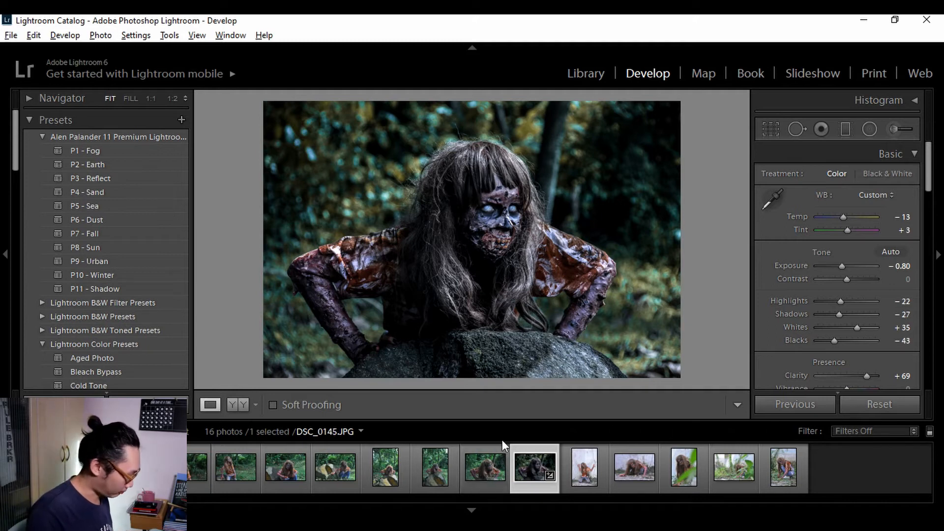
key(ctrl+z)
key(ctrl+z)
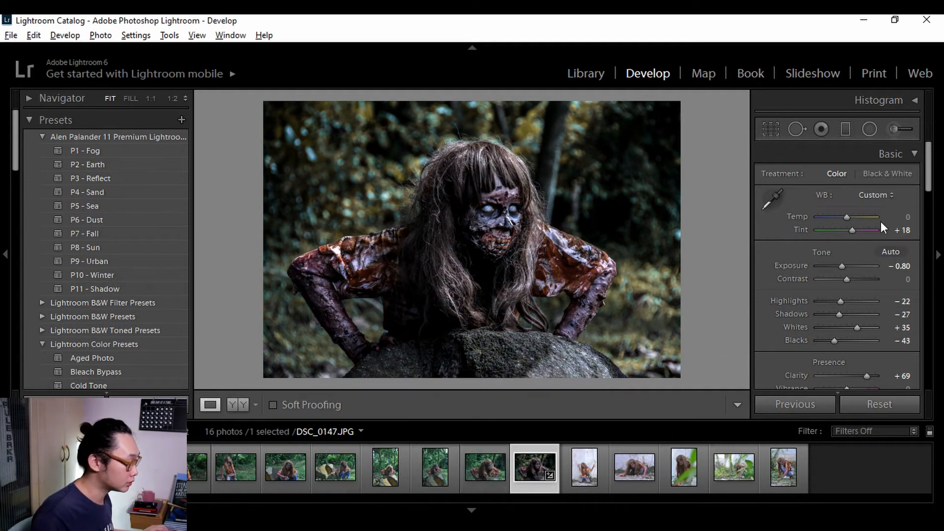
drag(902, 239, 909, 238)
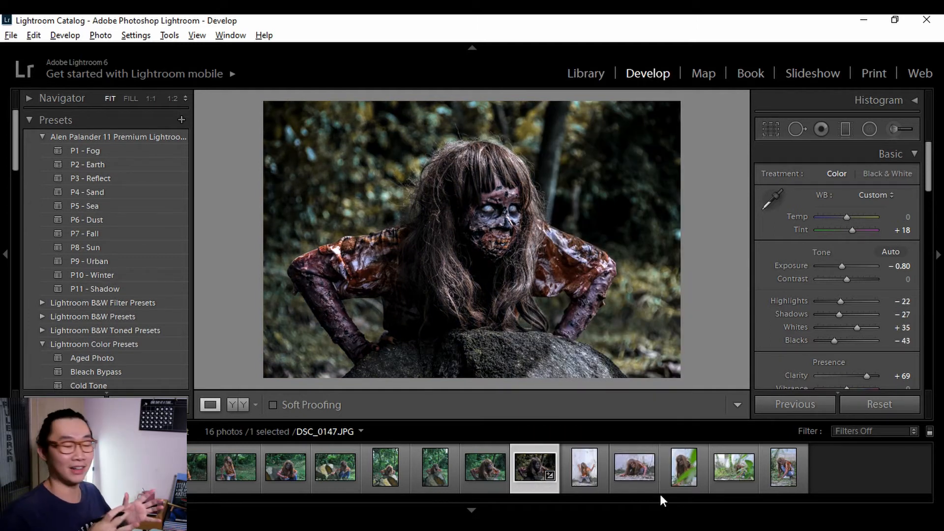
Paste the copied settings onto DSC_0230.JPG and compare the photo before and after.
click(635, 480)
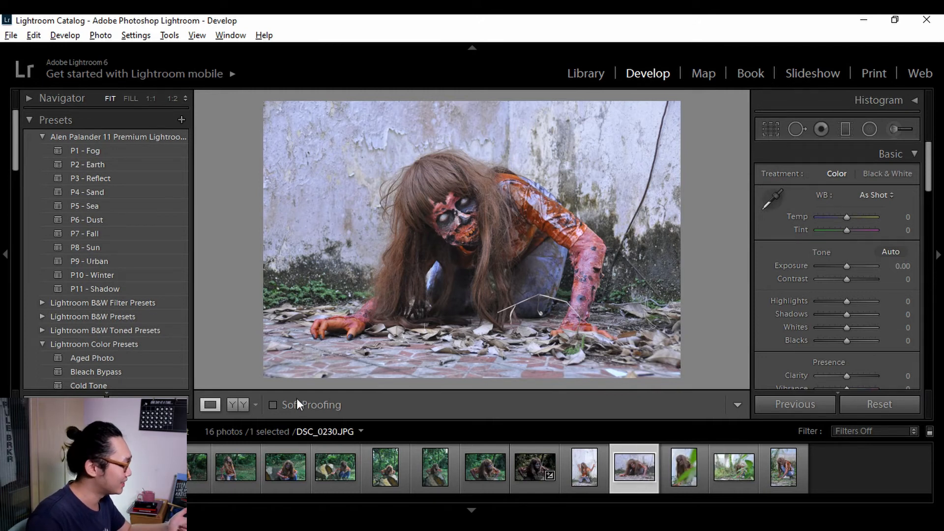
key(ctrl+shift+v)
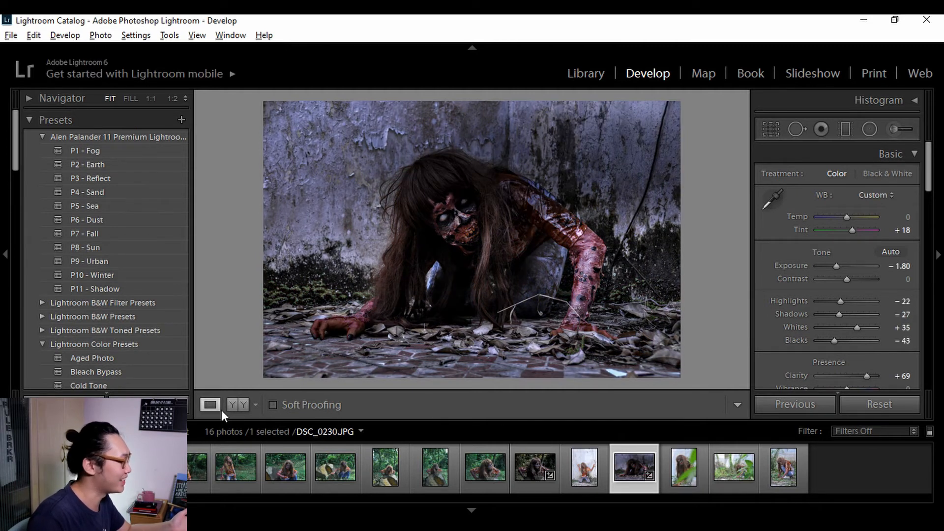
click(238, 404)
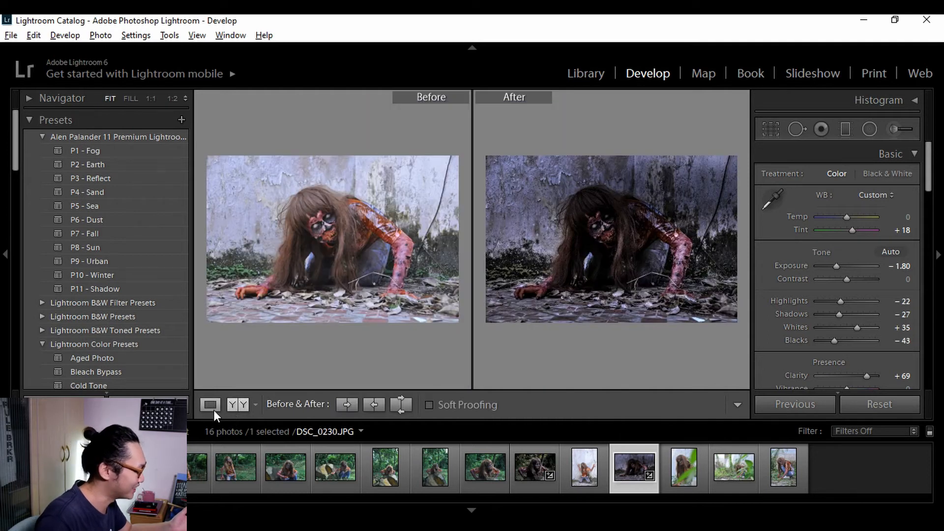
click(211, 405)
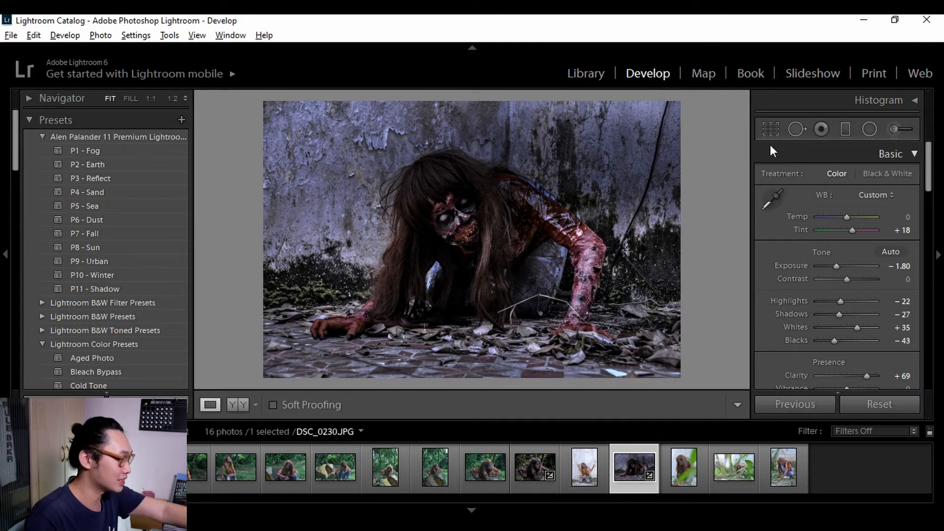
Rotate the brightening radial filter diagonally along the crouching zombie, widen it and centre it over the hair beside the face.
click(870, 132)
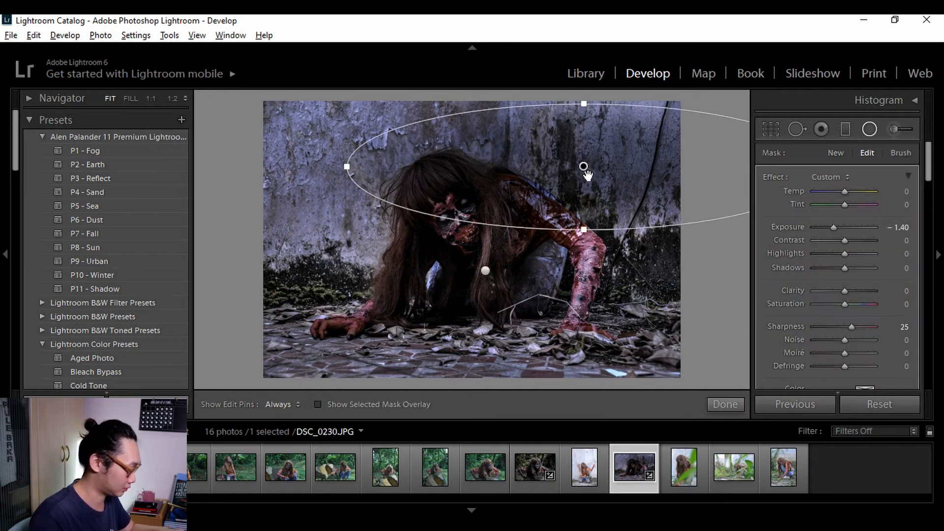
click(486, 270)
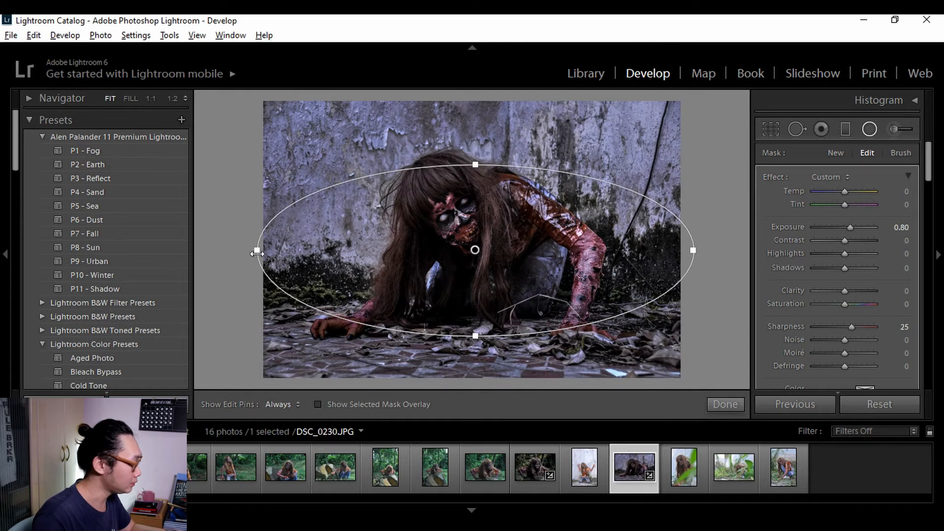
drag(250, 245, 333, 126)
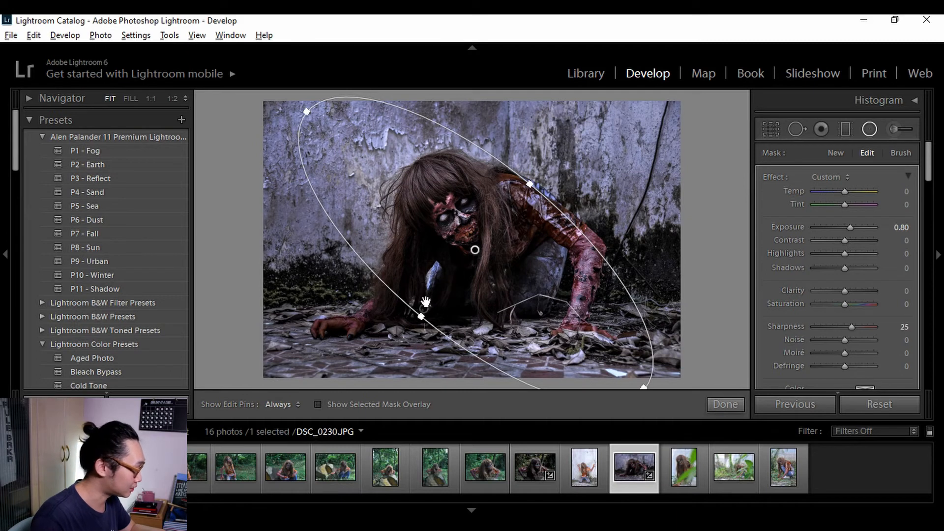
drag(459, 233, 448, 215)
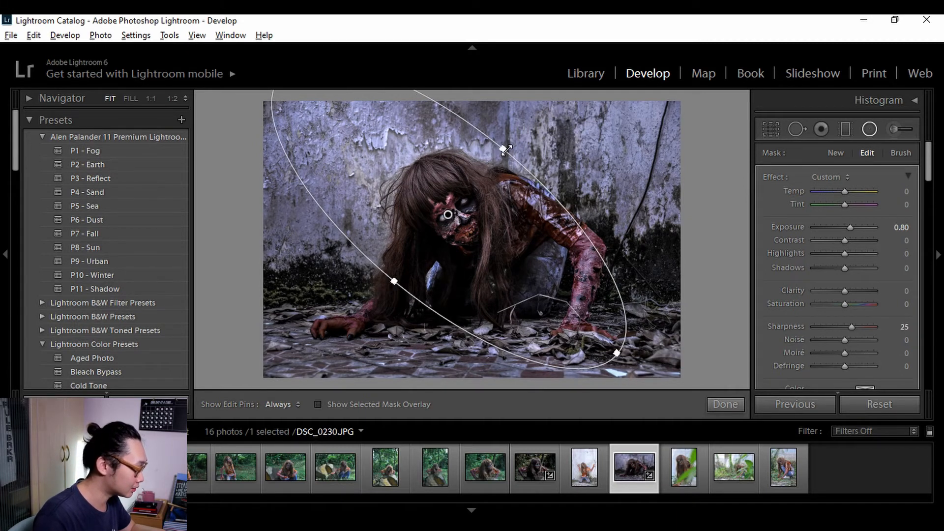
drag(504, 149, 508, 142)
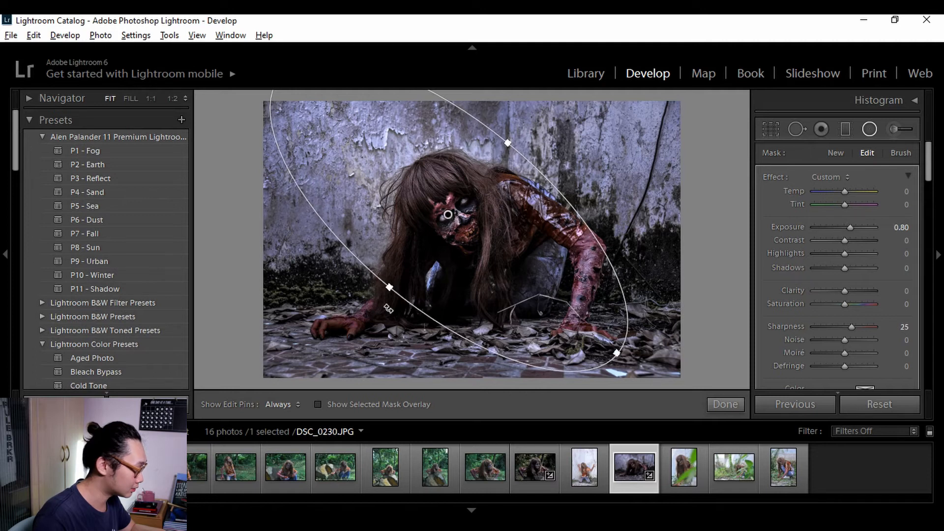
drag(392, 288, 388, 294)
drag(448, 215, 429, 200)
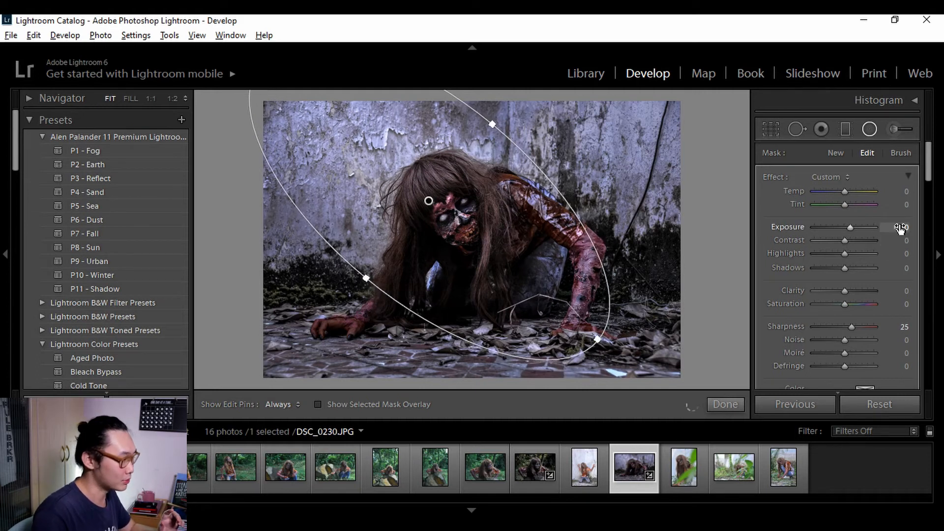
Set the brightening radial filter's exposure to 1.50 and finish editing the filter.
mouse_move(901, 227)
mouse_down()
mouse_move(919, 228)
mouse_move(896, 229)
mouse_up()
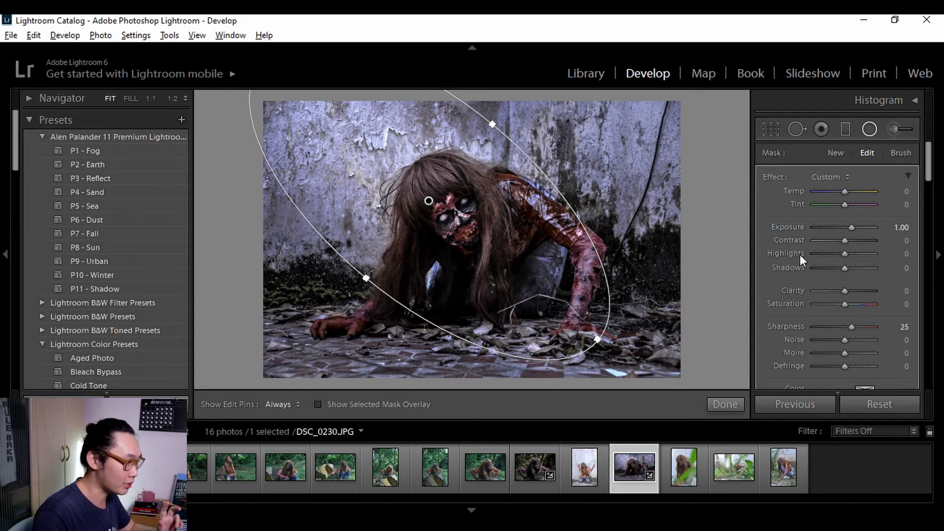
mouse_move(896, 228)
mouse_down()
mouse_move(915, 227)
mouse_move(905, 231)
mouse_up()
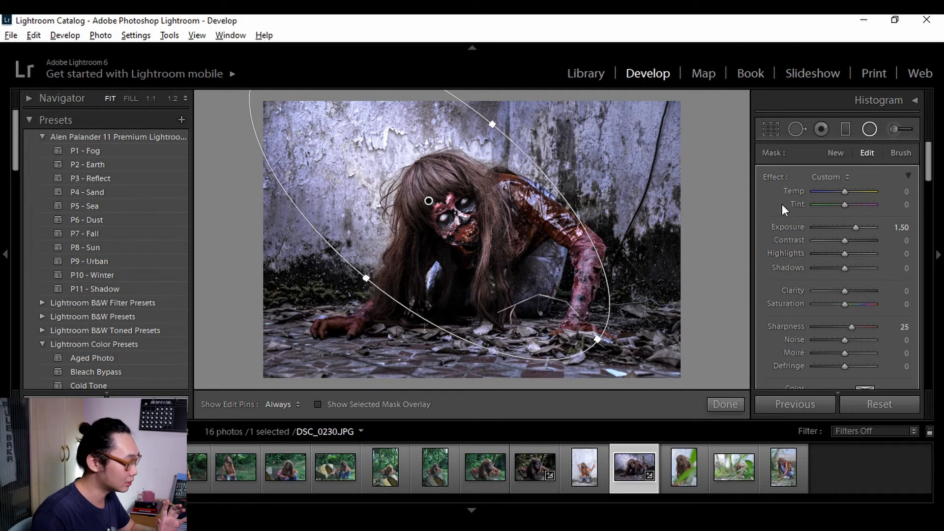
click(712, 402)
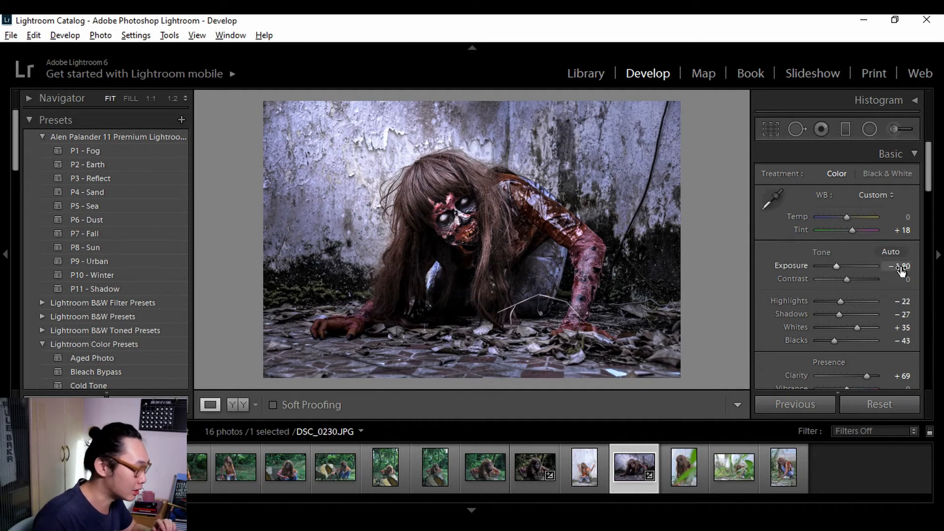
Set the photo's exposure to -2.20, clarity to +90, vibrance to -17 and saturation to -35.
mouse_move(902, 270)
mouse_down()
mouse_move(892, 269)
mouse_move(899, 277)
mouse_up()
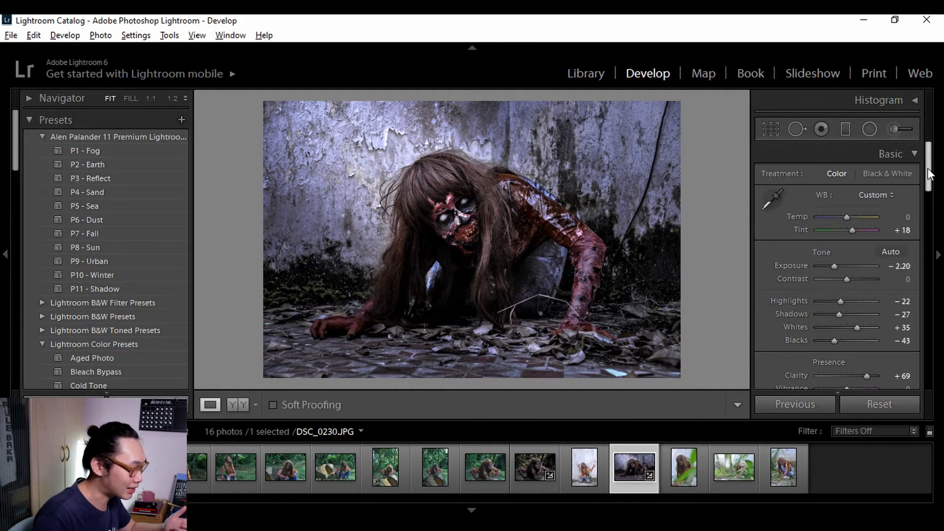
drag(928, 175, 929, 201)
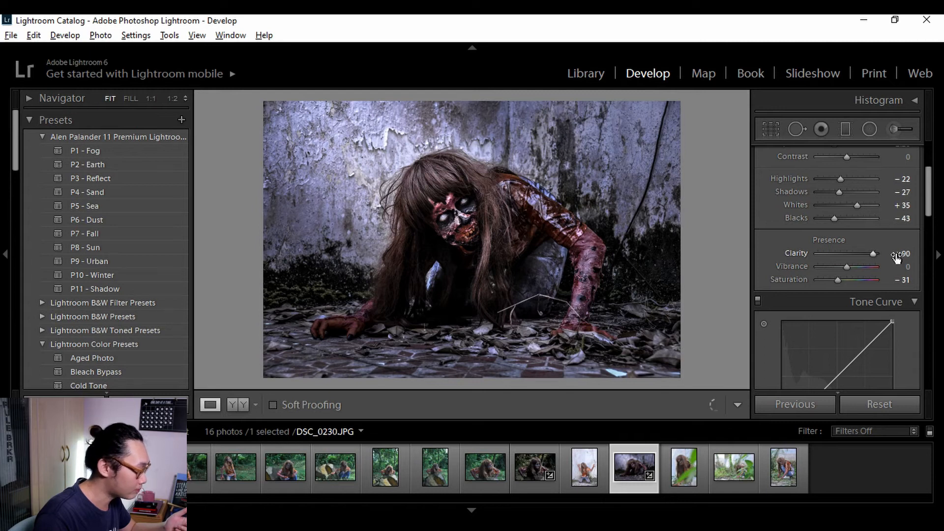
click(885, 274)
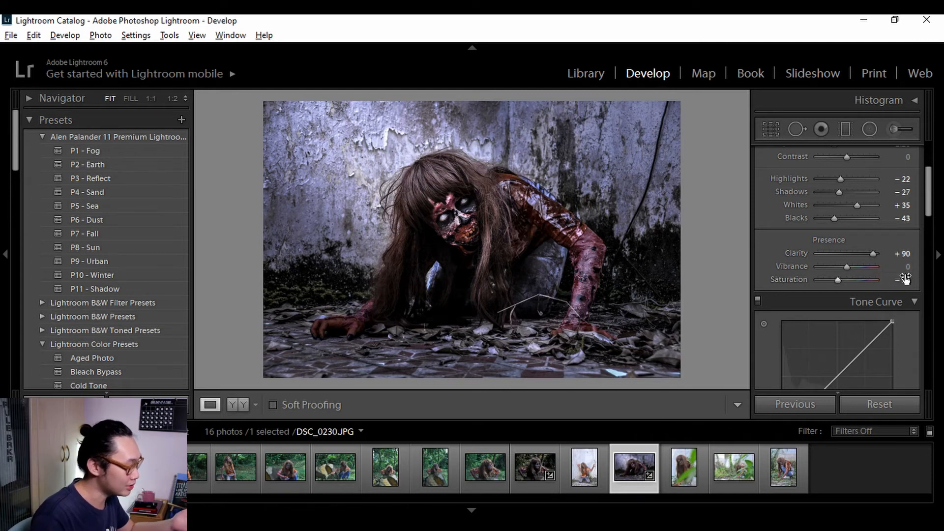
text(-5)
key(Return)
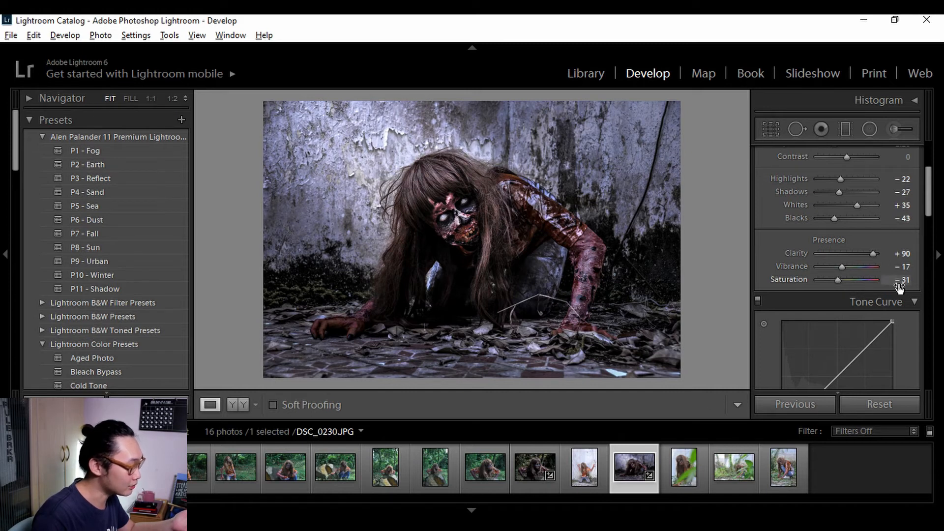
drag(900, 287, 898, 288)
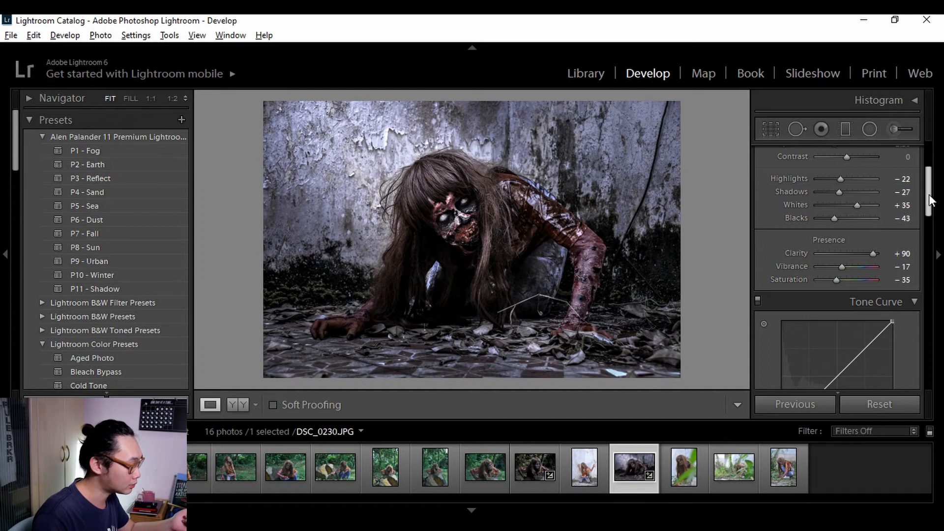
drag(927, 196, 934, 216)
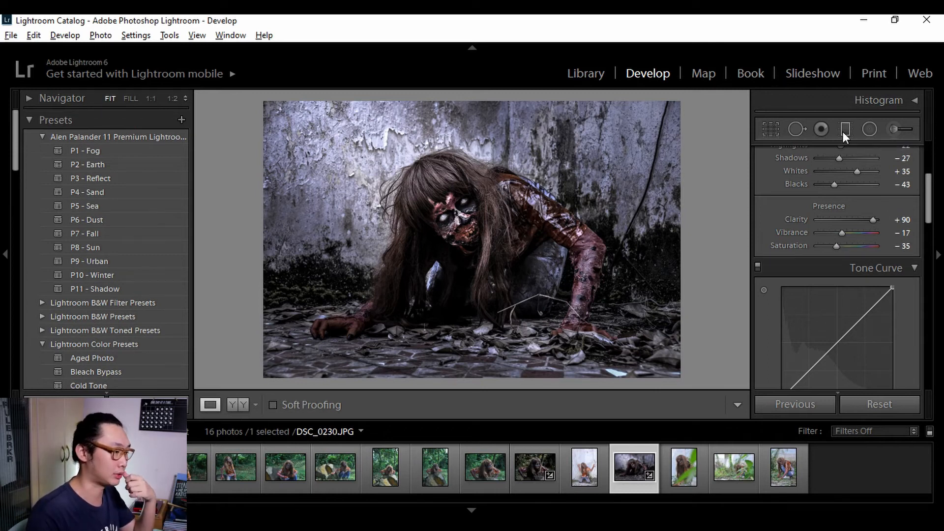
Brush an adjustment with exposure 1.88 and sharpness 25 over the zombie's shoulder, bent arm and the hair beside the face.
click(869, 133)
click(892, 131)
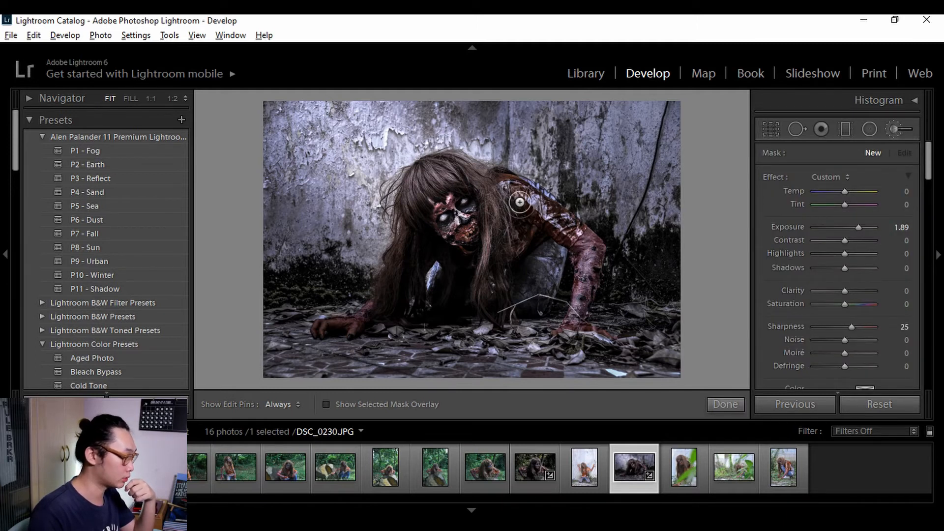
mouse_move(506, 196)
mouse_down()
mouse_move(545, 211)
mouse_move(583, 243)
mouse_move(575, 323)
mouse_move(586, 251)
mouse_up()
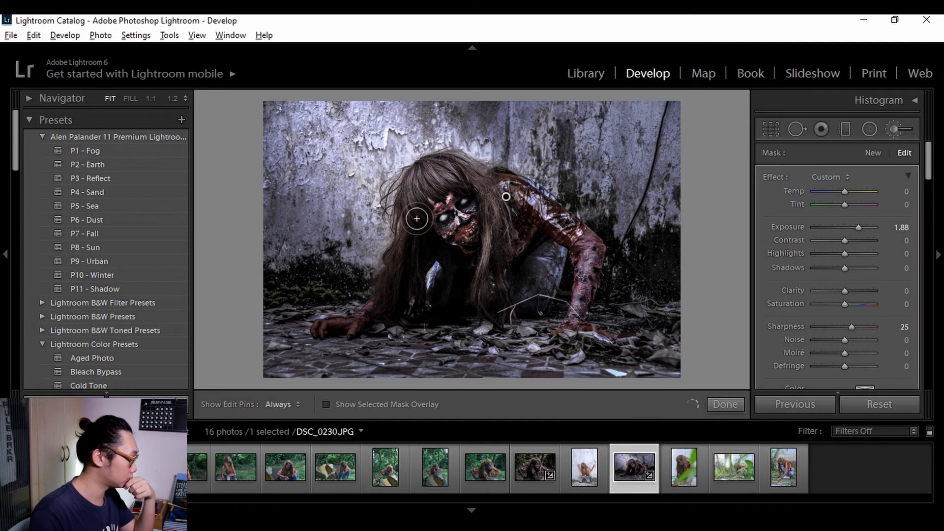
mouse_move(391, 264)
mouse_down()
mouse_move(365, 311)
mouse_move(339, 318)
mouse_move(380, 288)
mouse_move(328, 321)
mouse_move(381, 288)
mouse_move(413, 236)
mouse_up()
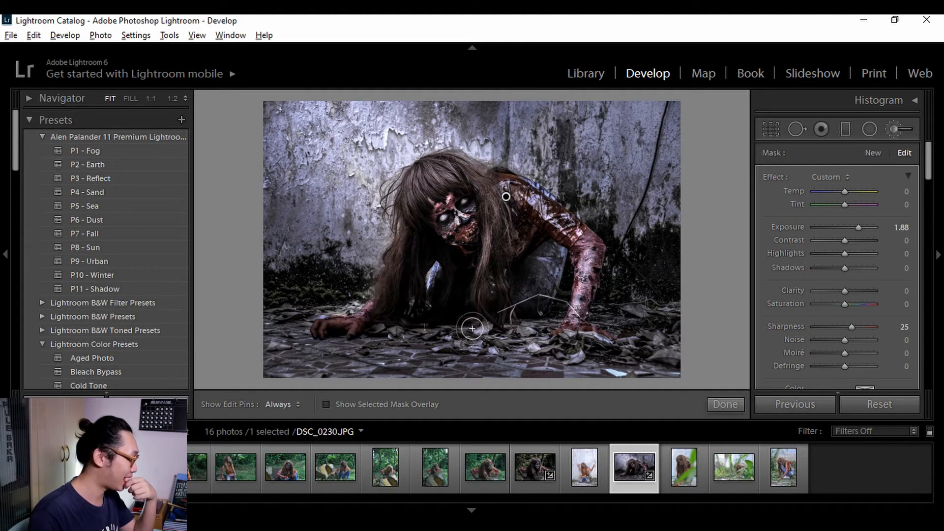
Undo the last brush stroke and hide the adjustment's edit pins.
key(ctrl)
key(ctrl+z)
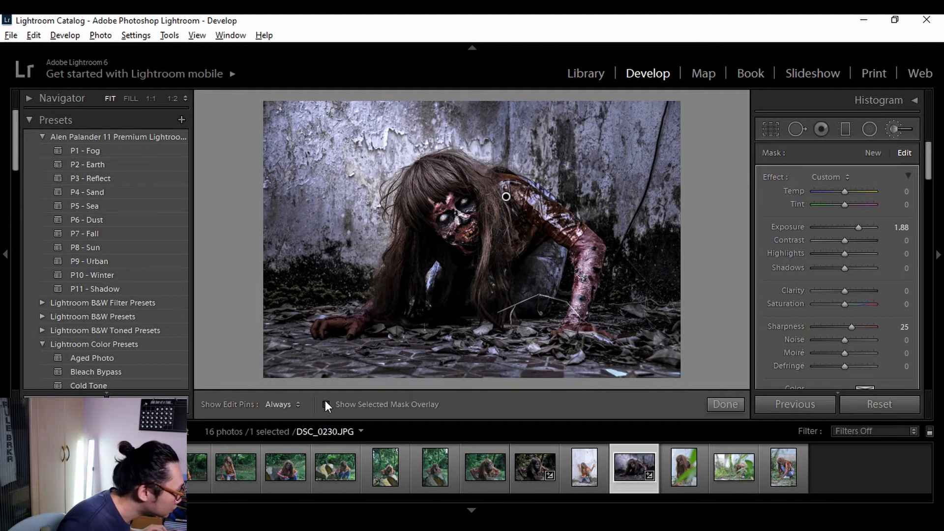
key(h)
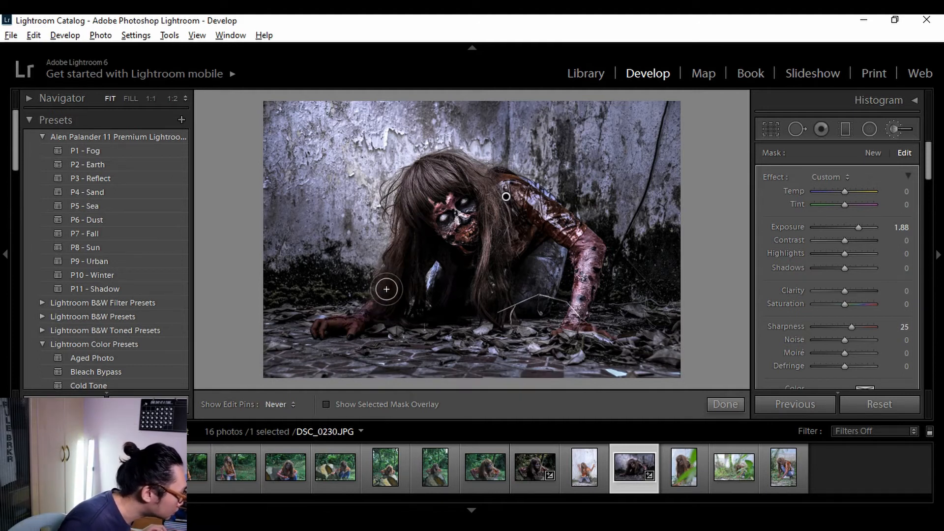
Finish the brush adjustment, narrow the brightening radial filter around the crouching zombie, and set the photo's exposure to -2.80.
key(h)
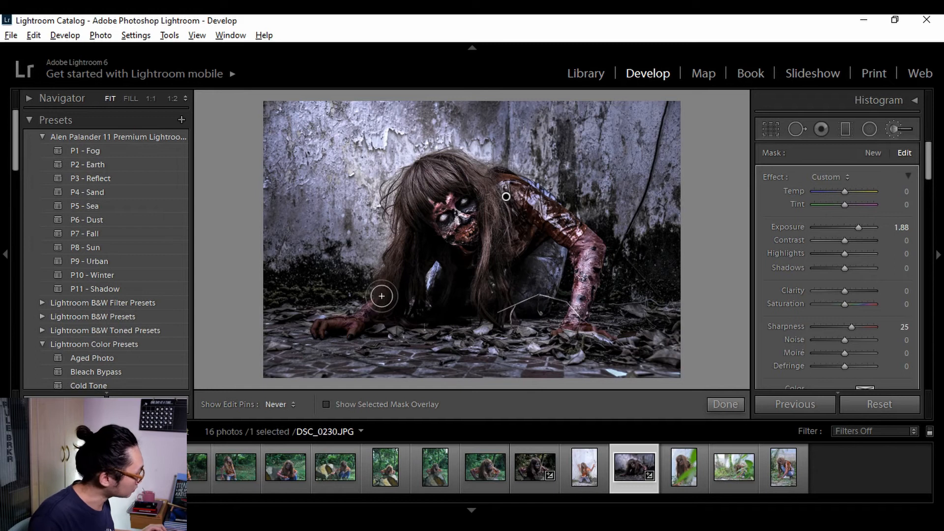
key(k)
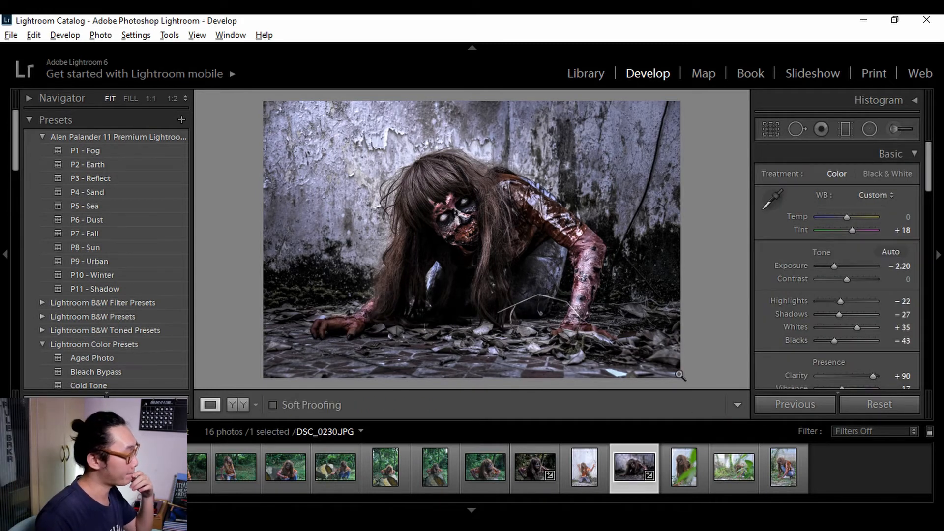
key(shift+m)
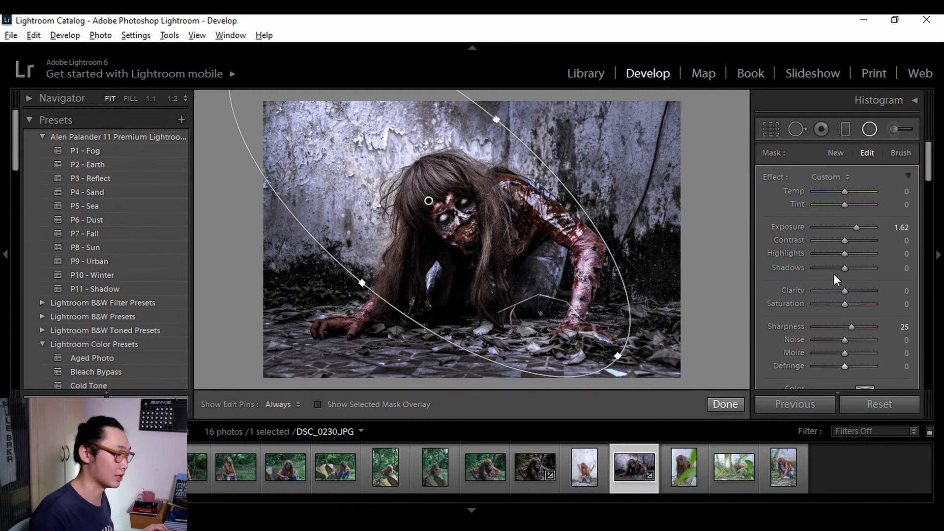
drag(498, 120, 475, 143)
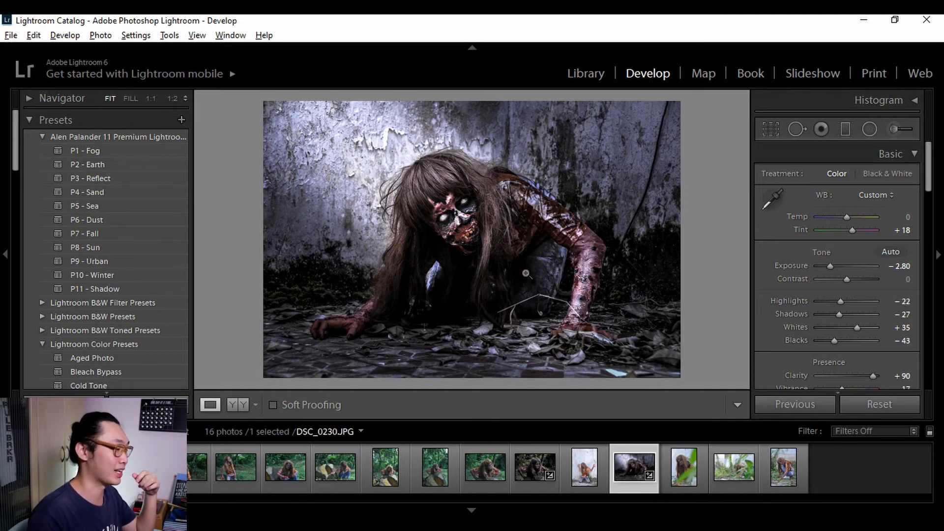
Add a tilted elliptical radial filter over the shadowed area beneath the zombie's body with exposure -2.02, and finish editing it.
click(870, 131)
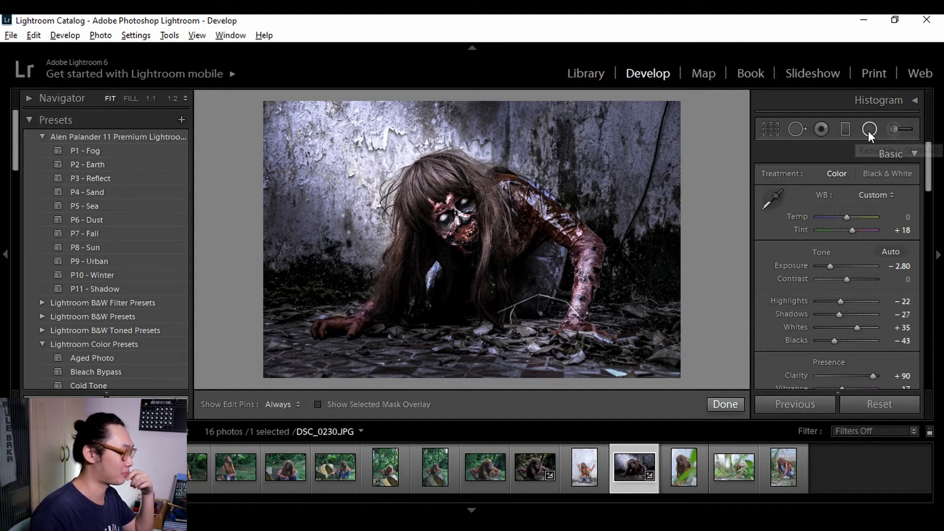
click(499, 280)
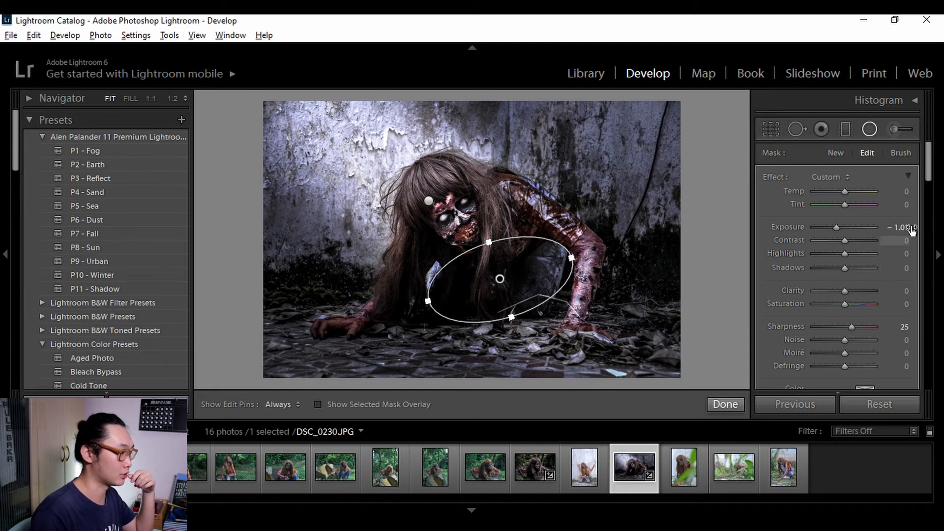
drag(904, 229, 888, 228)
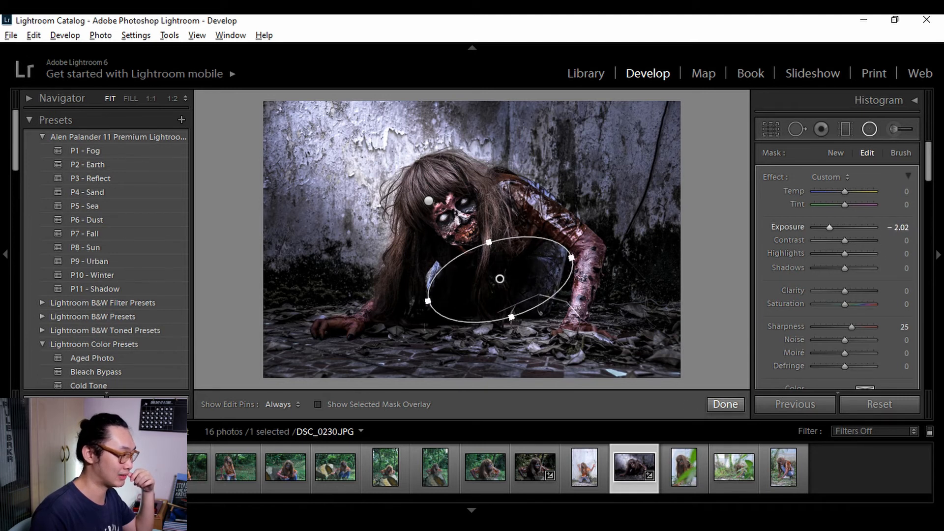
click(725, 405)
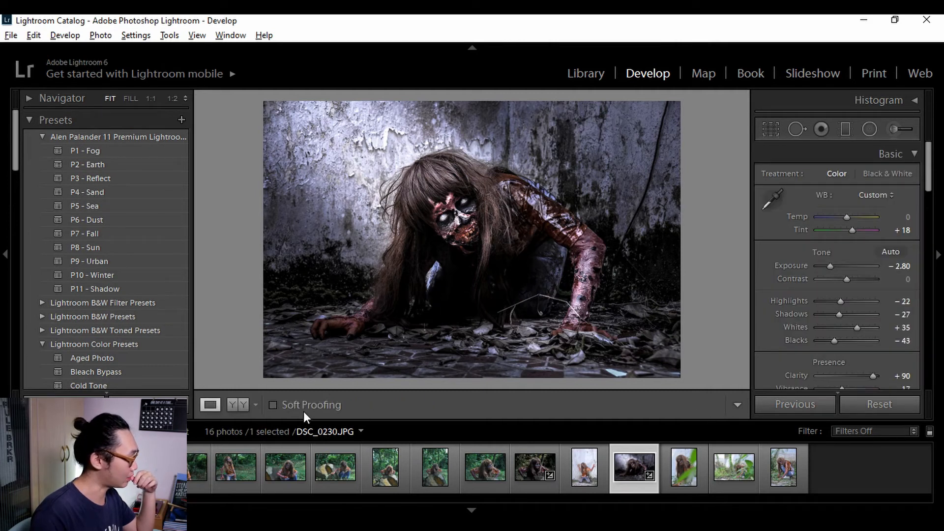
Compare the graded photo with the original in the side-by-side before and after view, then return to the single view.
click(232, 406)
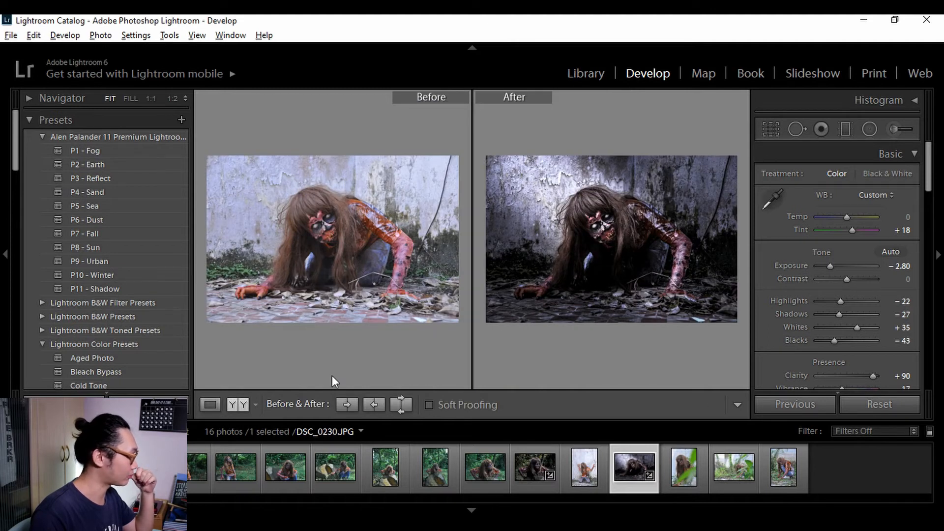
click(216, 405)
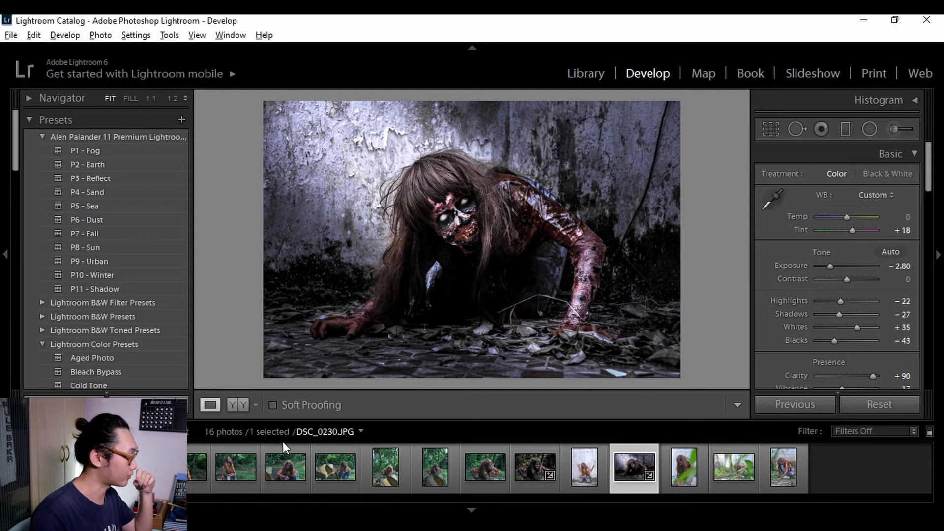
click(242, 411)
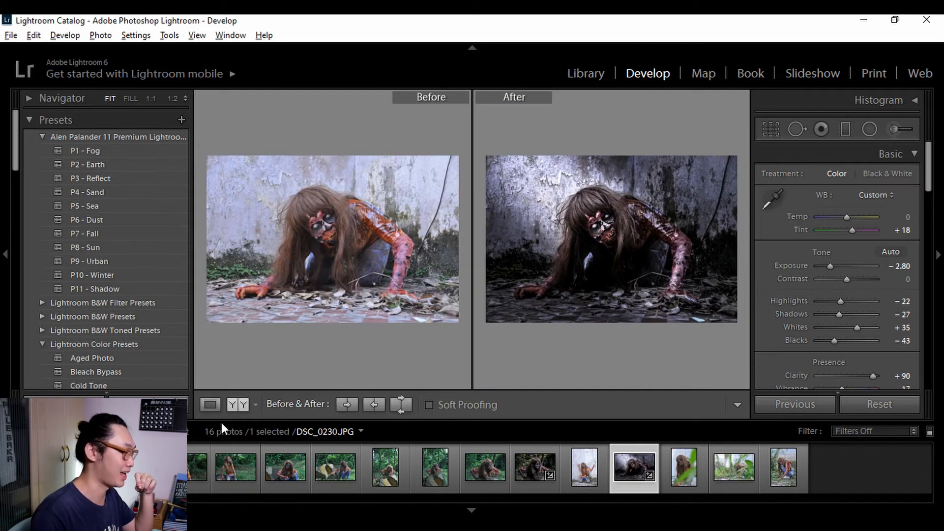
click(211, 405)
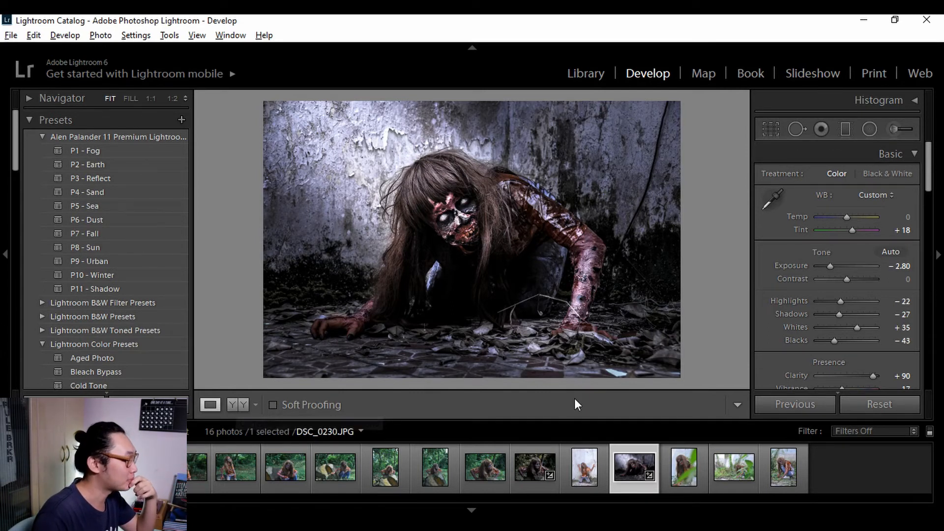
key(ctrl+z)
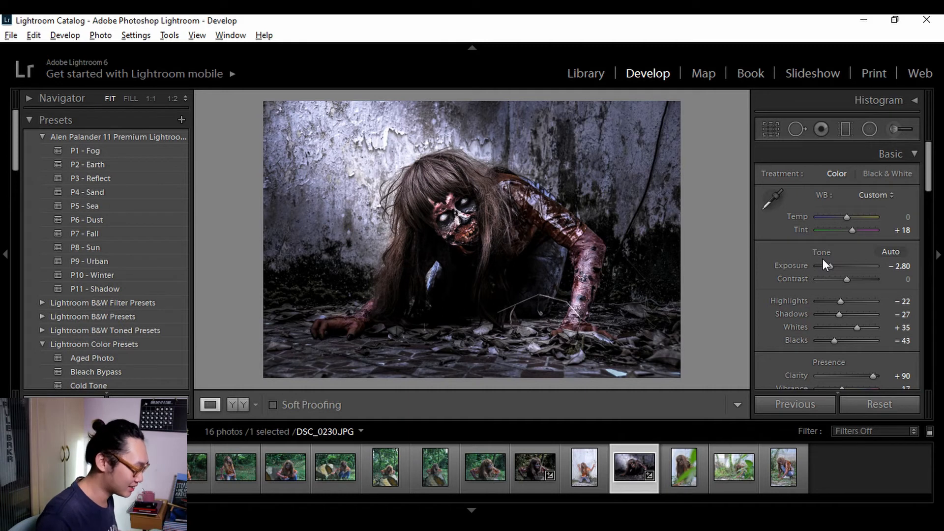
Set temp to -15 and tint to -44, and export the photo to the "2020_04_27 zombie photo edit" subfolder under a unique name.
right_click(639, 466)
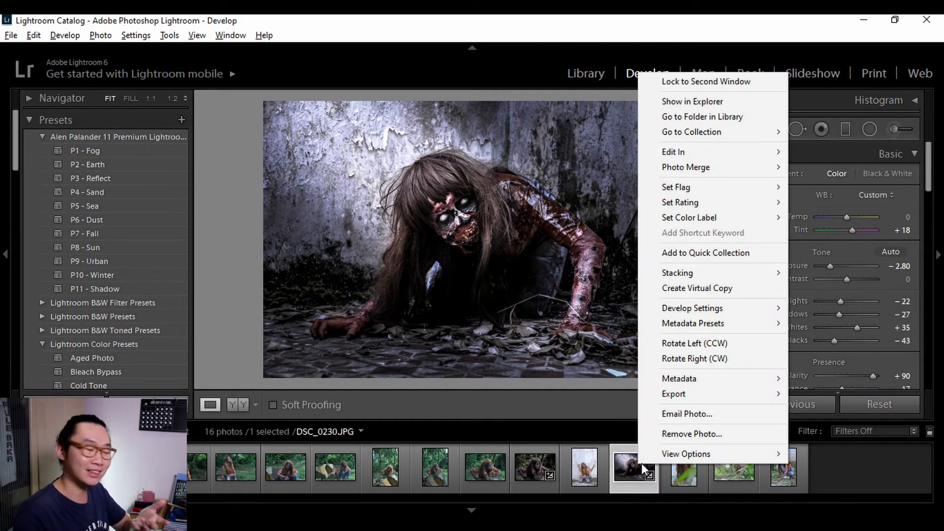
mouse_move(707, 399)
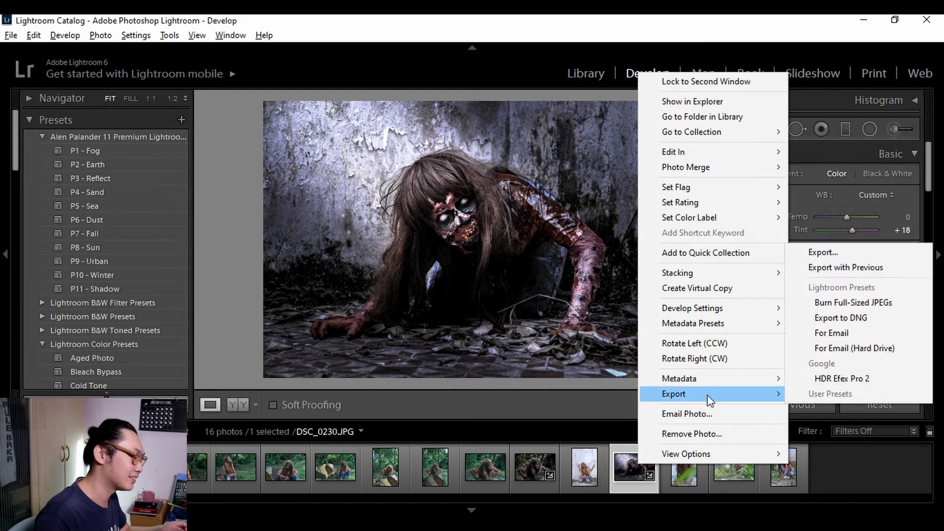
click(848, 254)
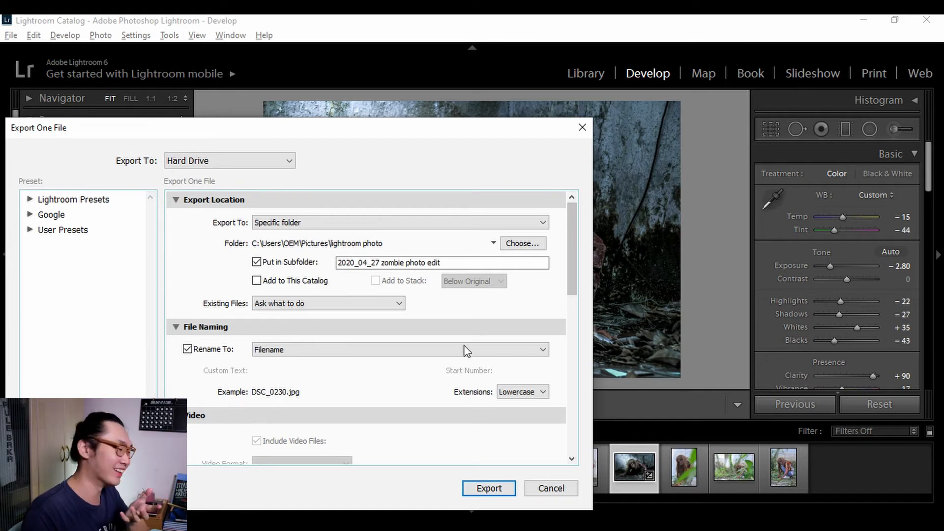
click(487, 491)
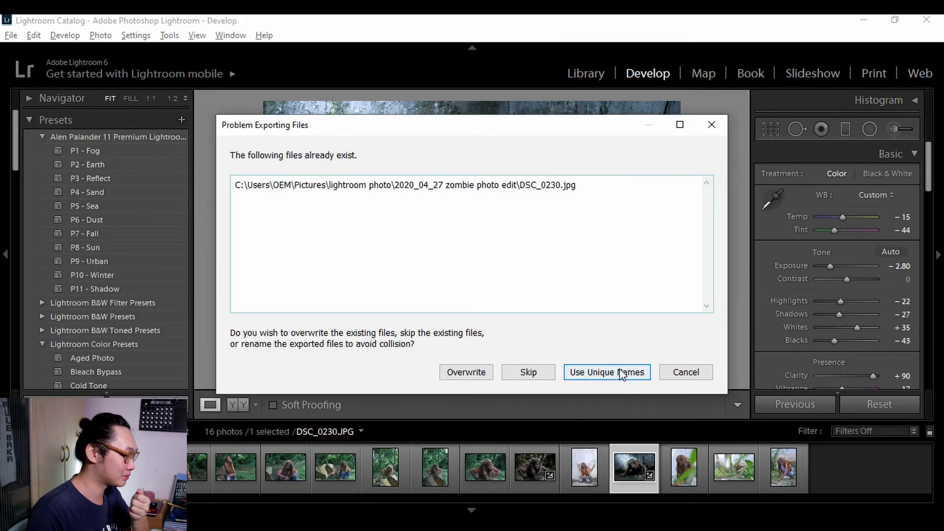
click(618, 374)
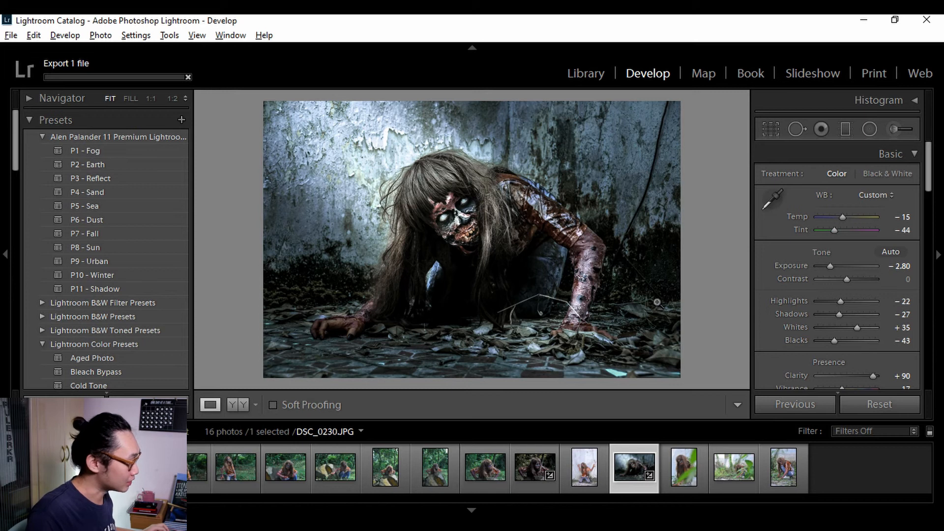
Undo the crouching zombie photo's latest tint change.
key(ctrl+z)
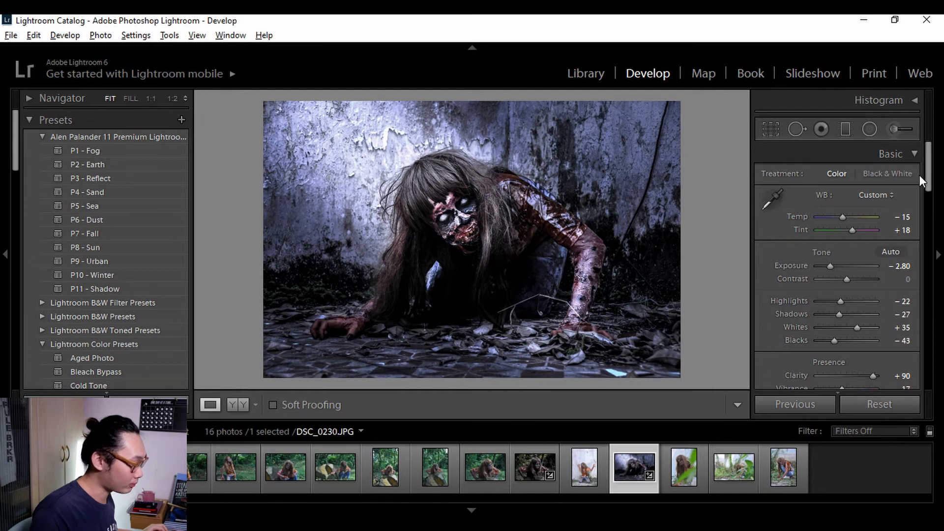
scroll(880, 236, down, 4)
key(ctrl+z)
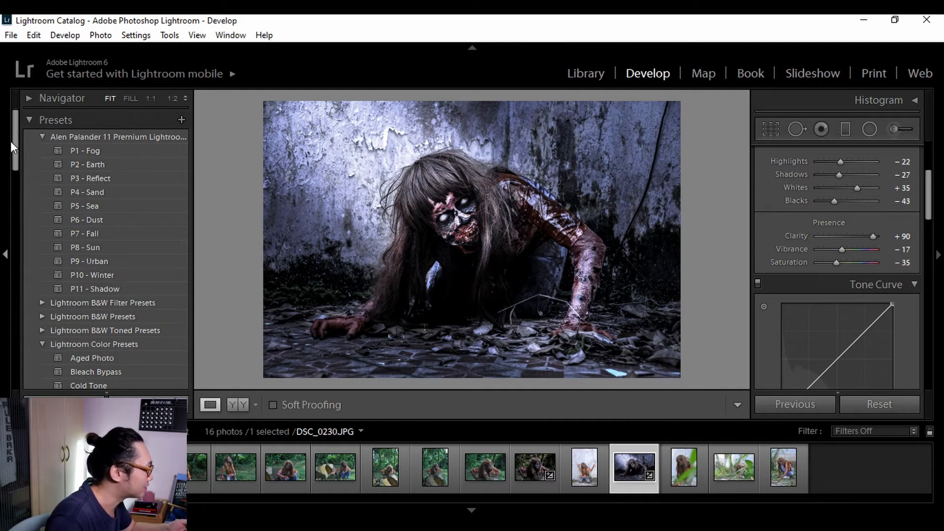
Save the crouching zombie photo's settings as a develop preset named Zombie 1 in the User Presets folder.
drag(14, 149, 4, 365)
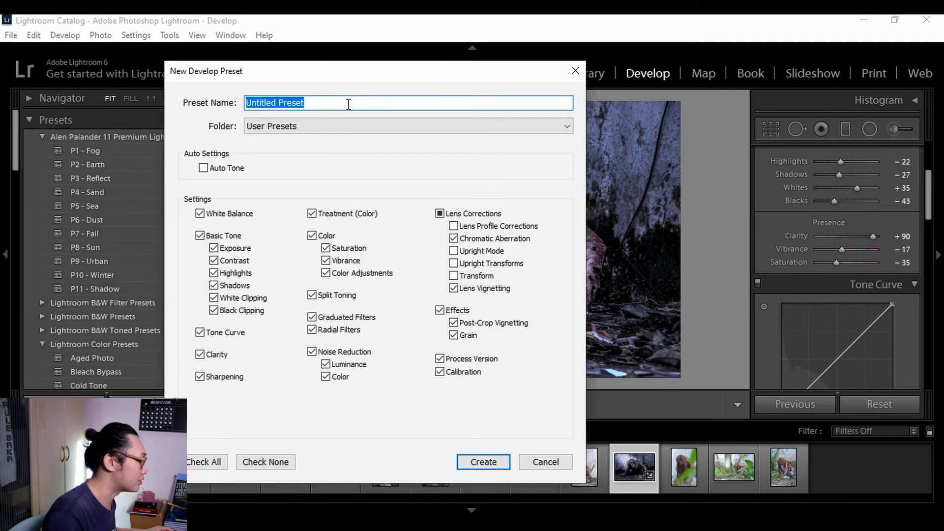
text(A)
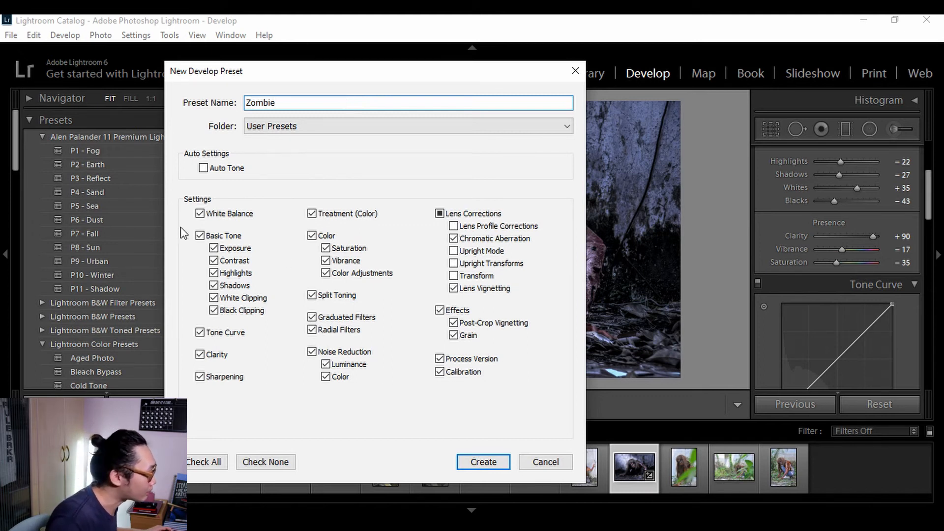
text(ombie 1)
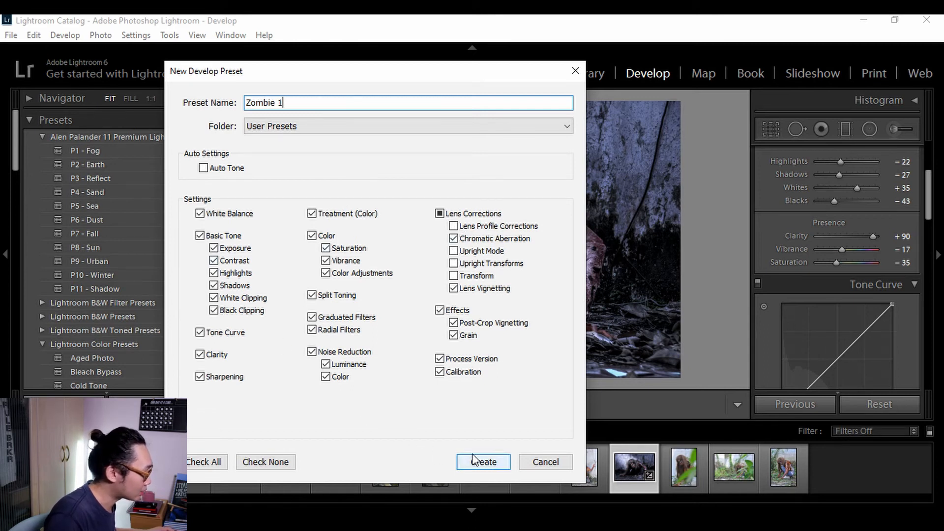
click(481, 463)
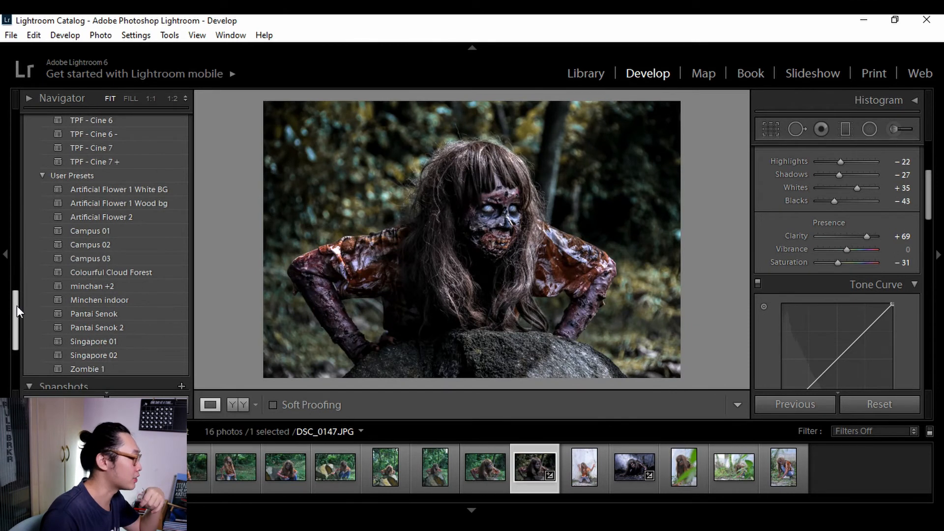
Create a user preset from DSC_0147.JPG that leaves out graduated filters, radial filters and split toning.
drag(17, 305, 18, 123)
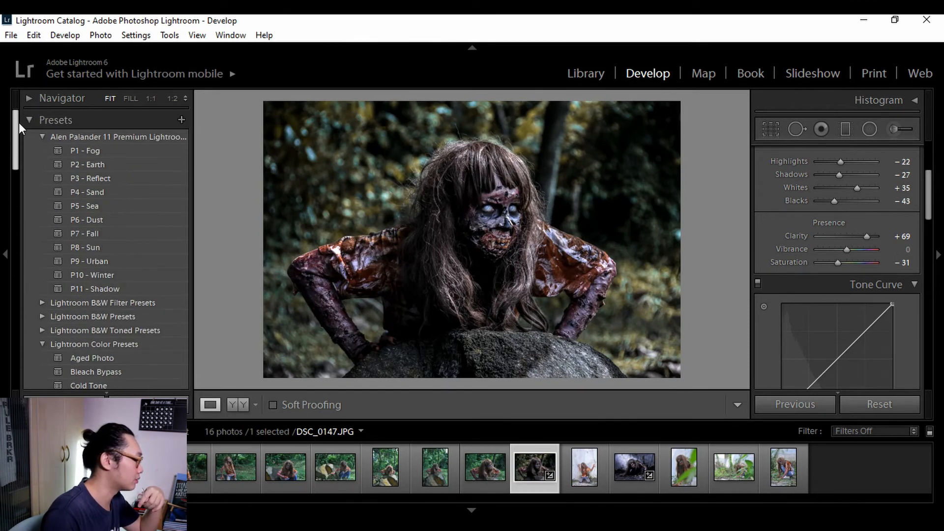
click(181, 120)
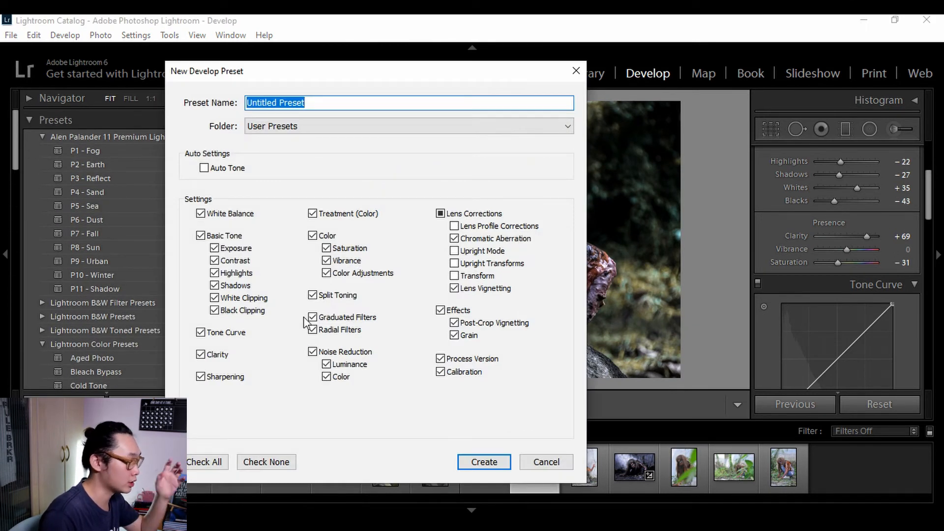
click(313, 317)
click(313, 330)
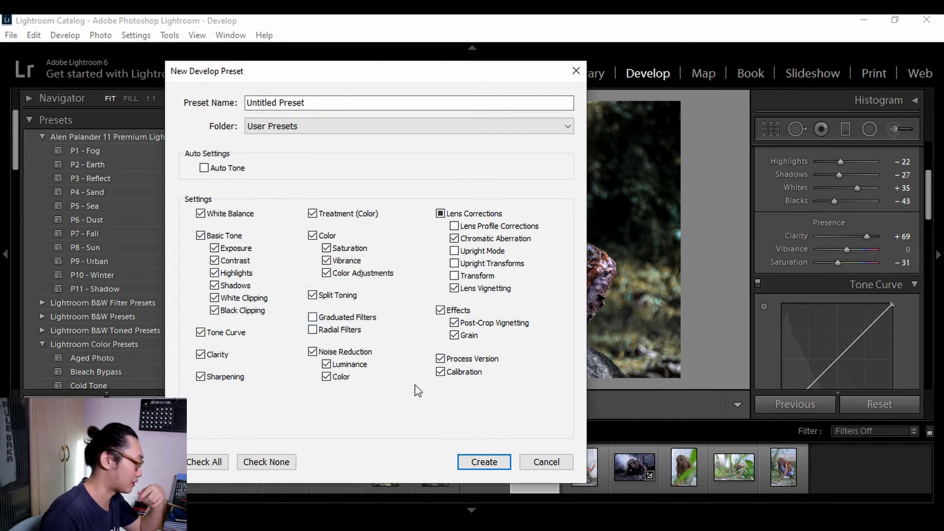
click(313, 296)
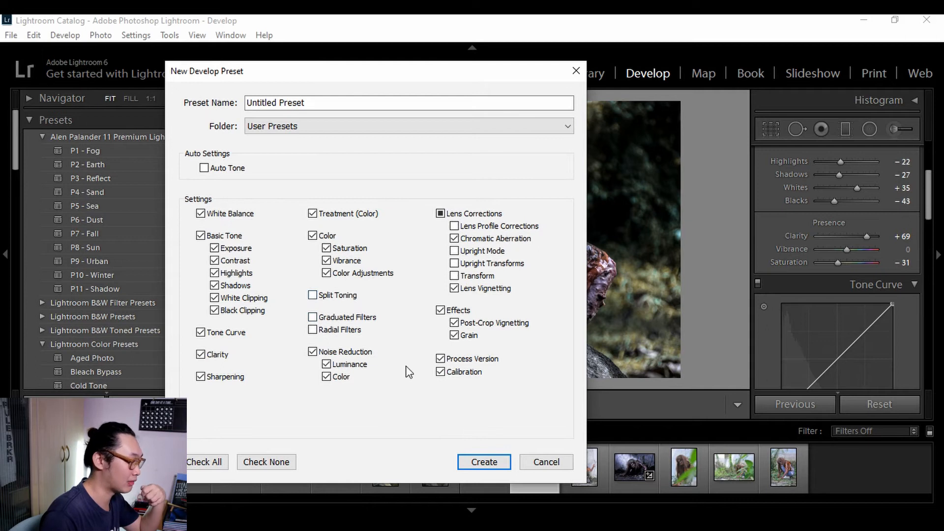
click(480, 462)
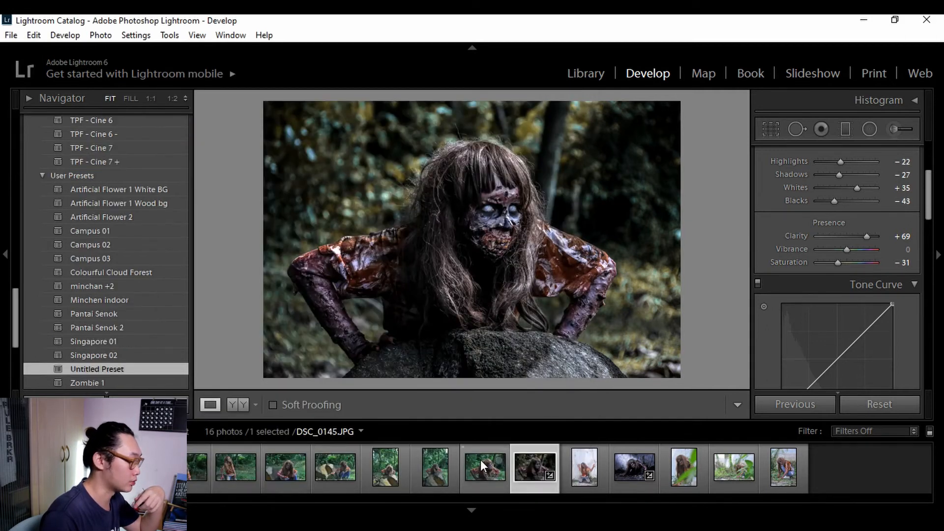
Rename the untitled user preset to Zombie 2.
right_click(111, 373)
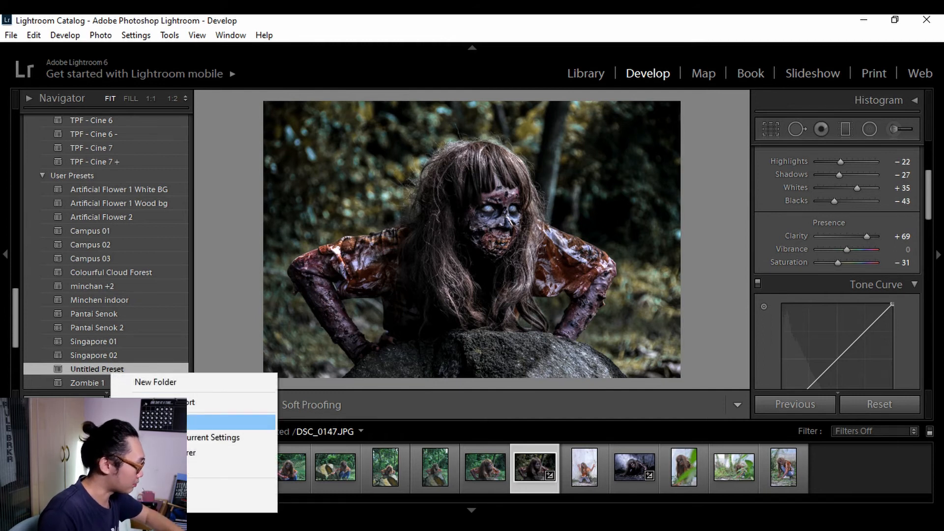
click(162, 422)
text(zom)
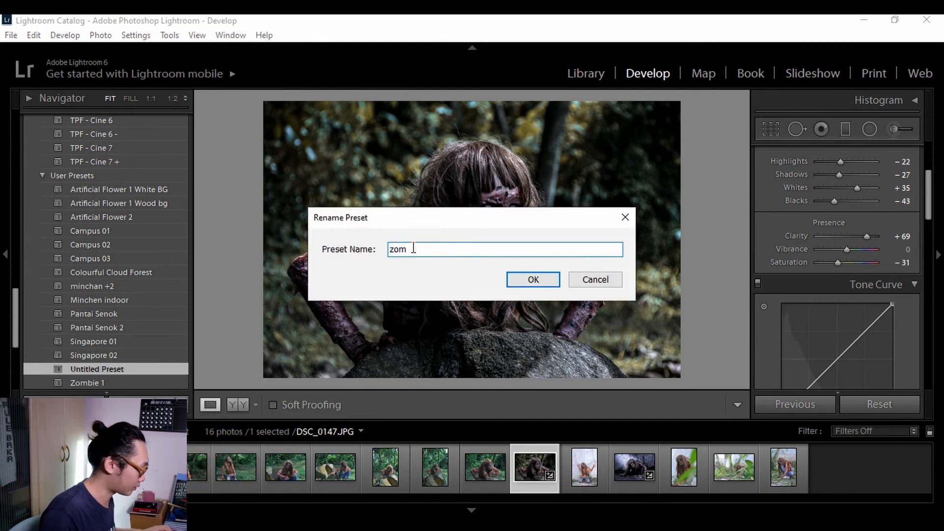
key(BackSpace)
key(BackSpace)
key(BackSpace)
text(Zombie 2)
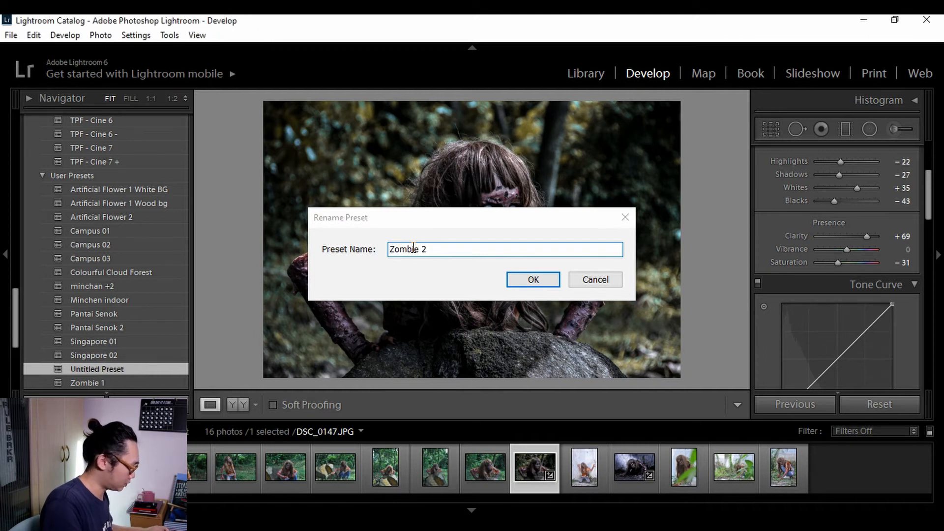
key(Return)
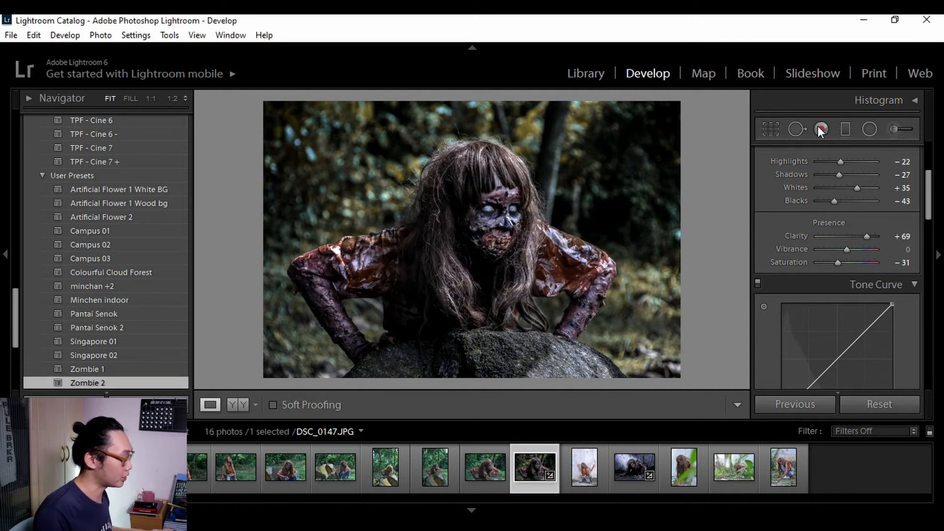
Switch to Photoshop and duplicate the background layer of DSC_0230-2.jpg.
click(864, 21)
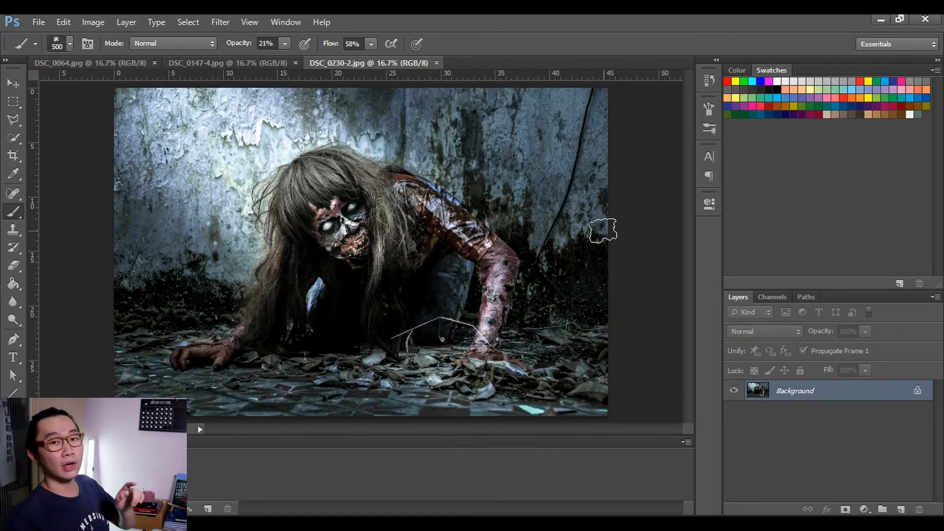
key(ctrl+j)
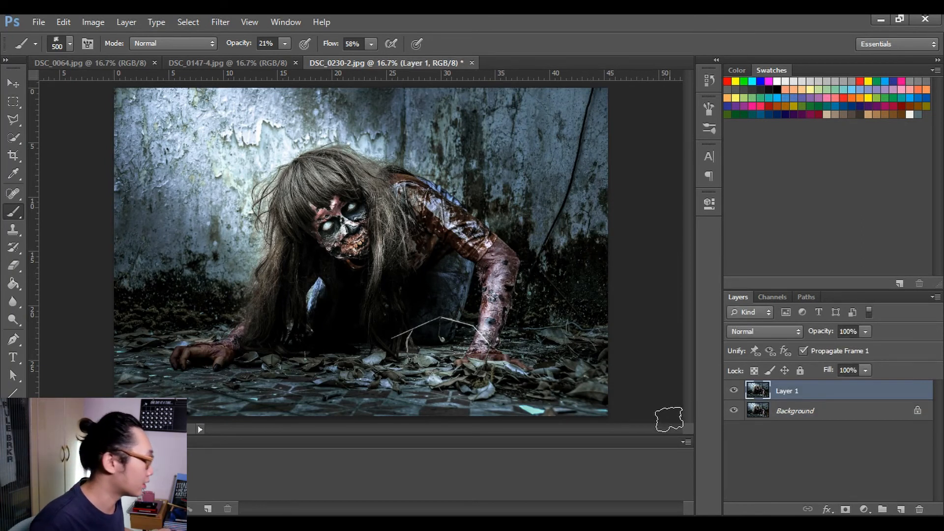
Create a new empty layer above Layer 1 and enlarge the brush to 1400 px.
key(ctrl+shift+alt+n)
key(bracketright)
key(bracketright)
key(bracketright)
key(bracketright)
key(bracketright)
key(bracketright)
key(bracketright)
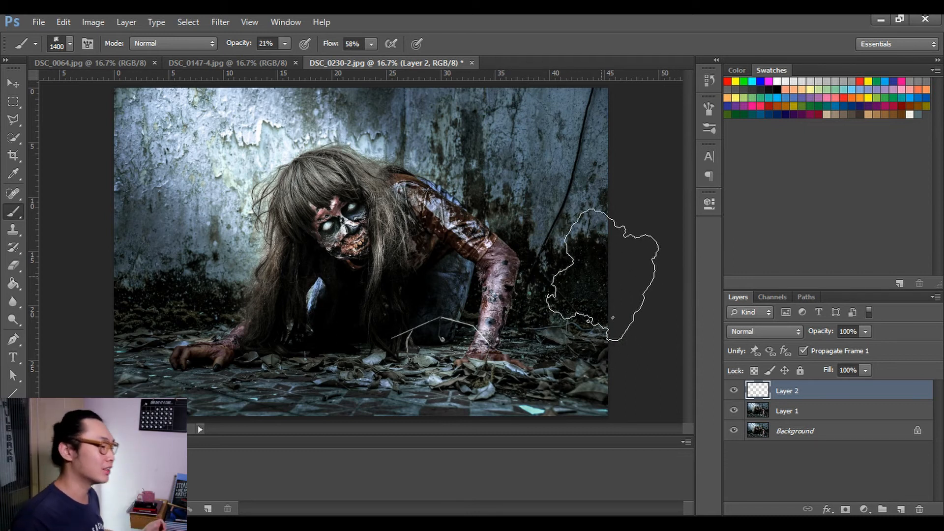
Paint light fog over the leafy floor and along the lower wall on both sides of the zombie.
mouse_move(602, 275)
mouse_down()
mouse_move(579, 337)
mouse_move(122, 311)
mouse_move(551, 443)
mouse_up()
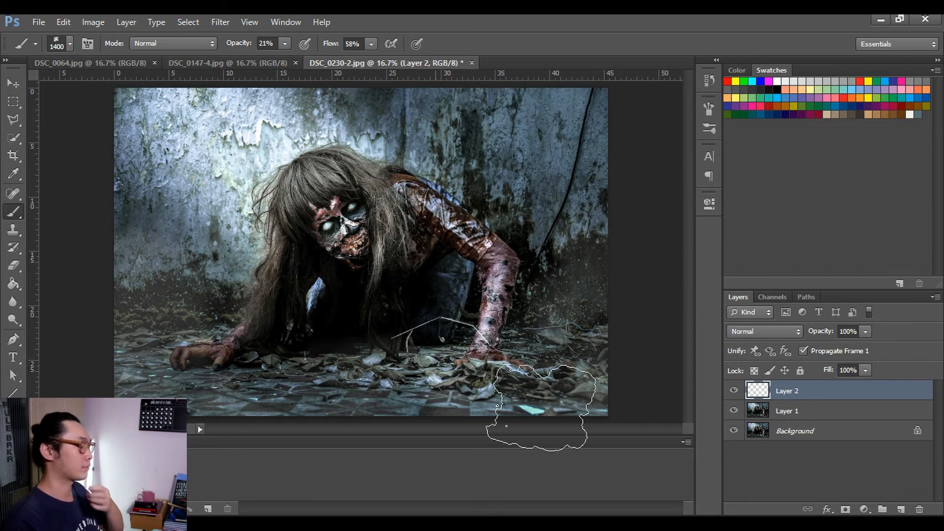
click(118, 300)
drag(118, 339, 637, 211)
key(ctrl+z)
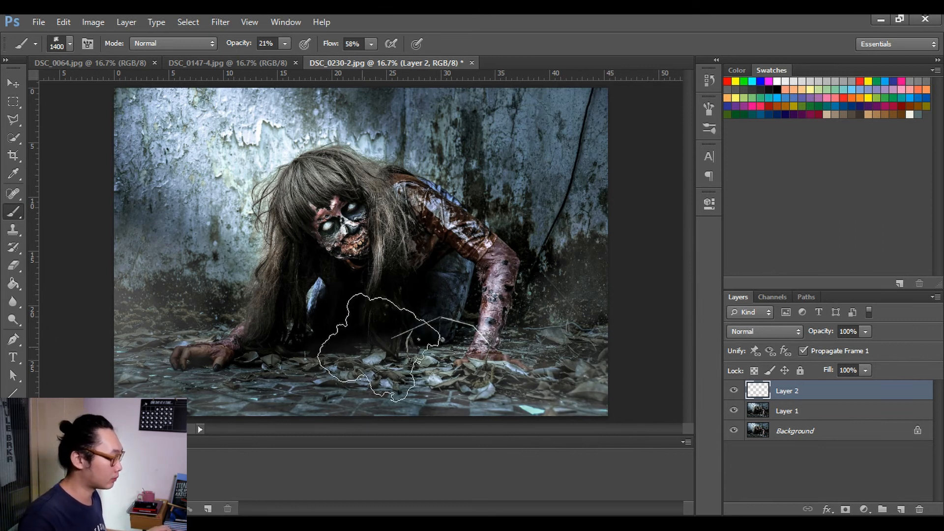
drag(400, 339, 559, 444)
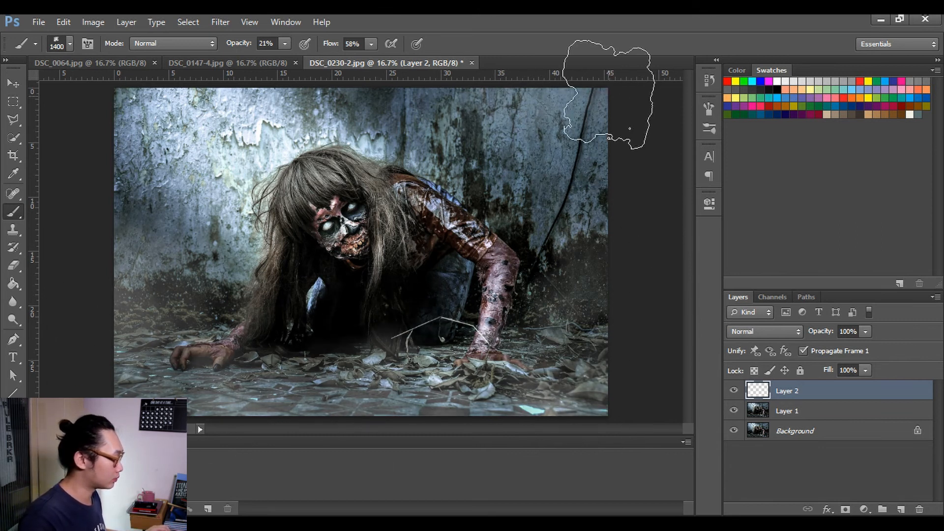
key(ctrl+d)
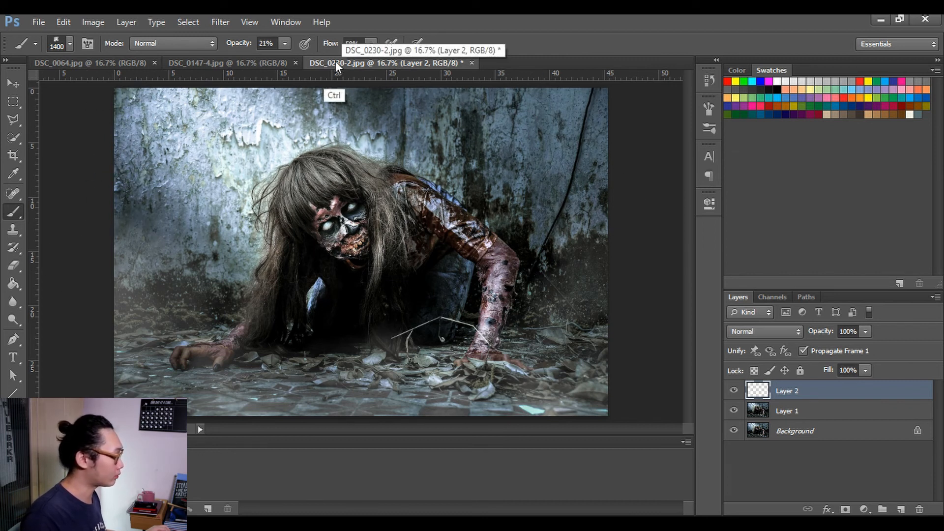
Try painting faint fog in the dark area beneath the zombie's hair with the brush reduced to 800 px.
key(bracketleft)
key(bracketleft)
key(bracketleft)
key(bracketleft)
key(bracketleft)
key(bracketleft)
key(bracketleft)
key(bracketleft)
key(bracketleft)
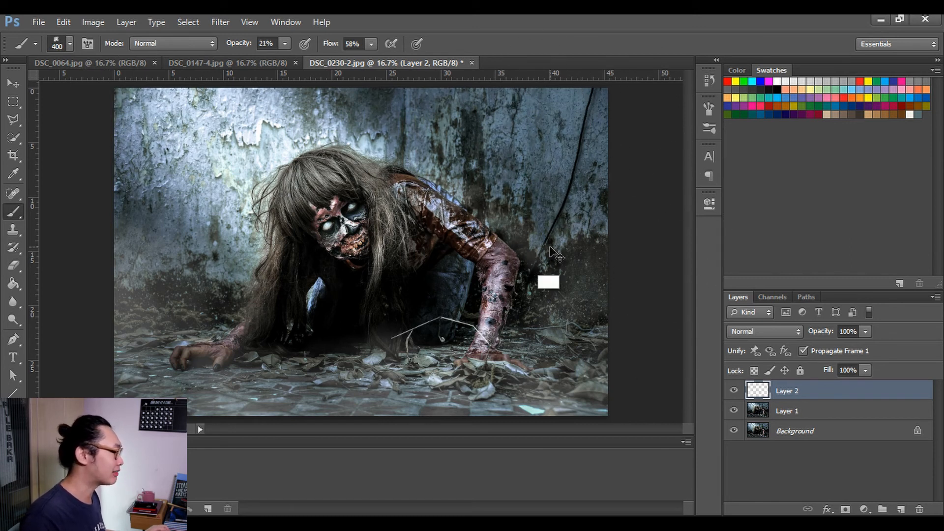
key(bracketright)
key(bracketright)
key(bracketright)
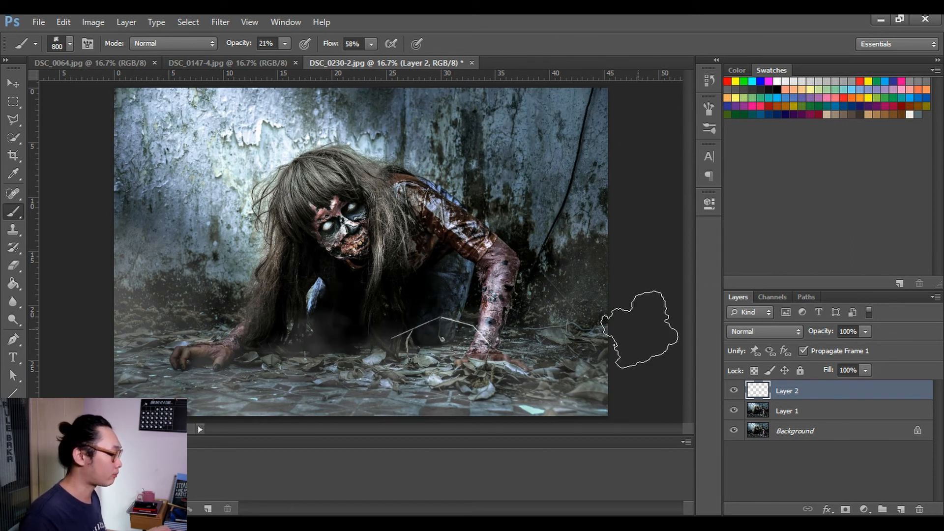
Enlarge the fog brush to 2400 px.
key(bracketright)
key(bracketright)
key(bracketright)
key(bracketright)
key(bracketright)
key(bracketright)
key(bracketright)
key(bracketright)
key(bracketright)
key(bracketright)
key(bracketright)
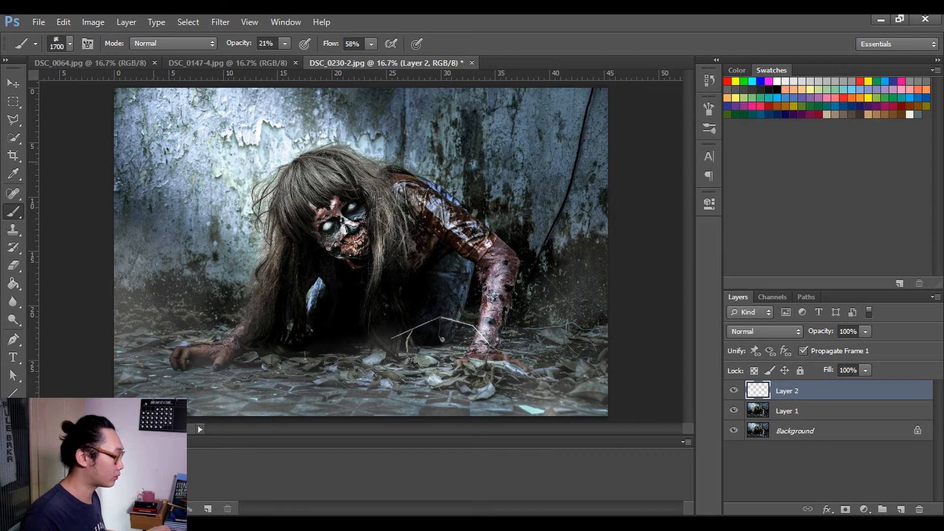
key(bracketright)
key(bracketright)
key(bracketright)
key(bracketright)
key(bracketright)
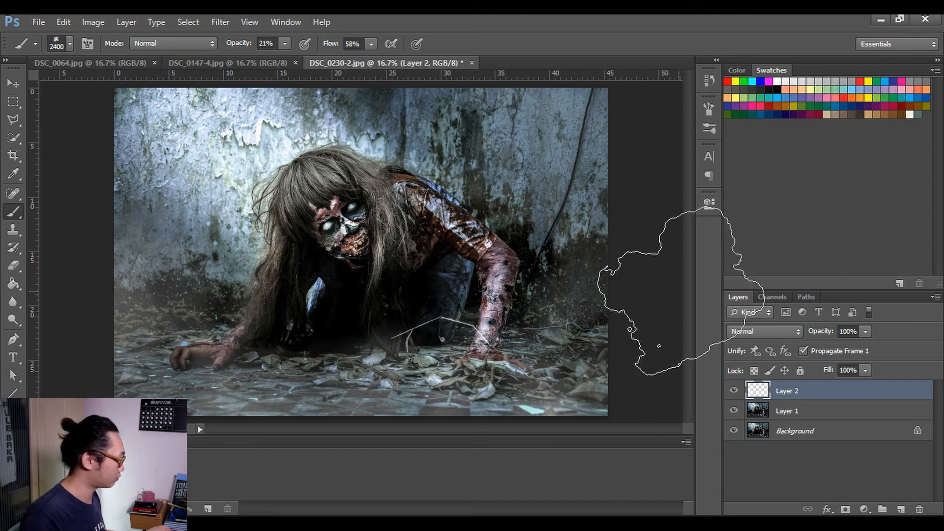
Toggle Layer 1's visibility to check the fog and stamp all visible layers of DSC_0230-2.jpg into one layer.
click(734, 410)
click(734, 409)
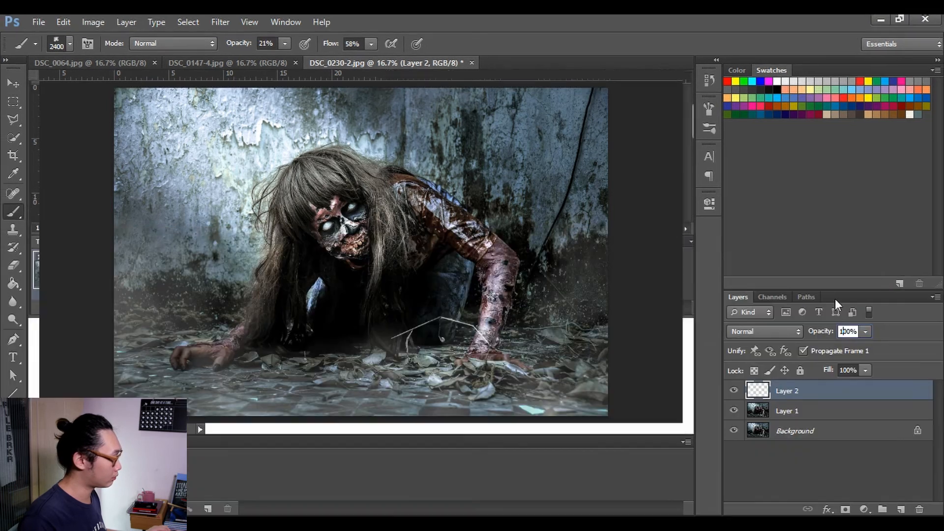
key(v)
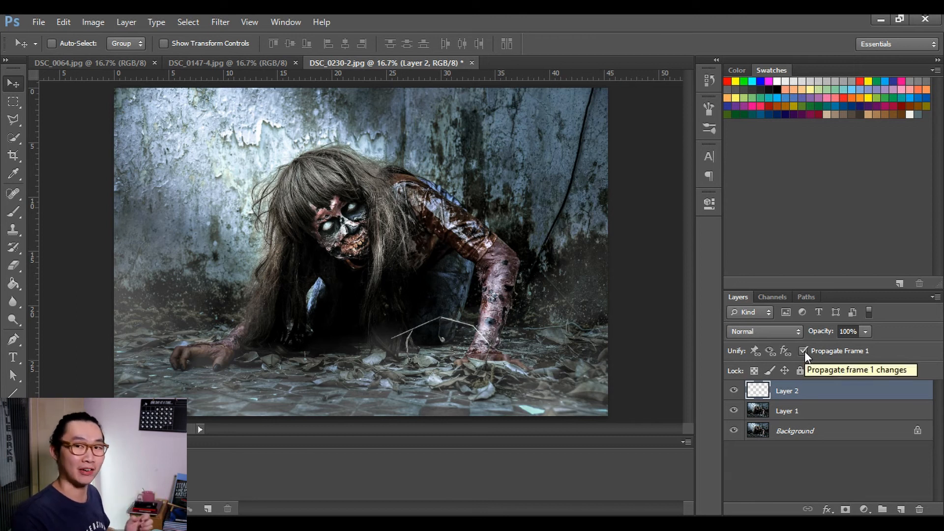
key(ctrl+alt+shift+e)
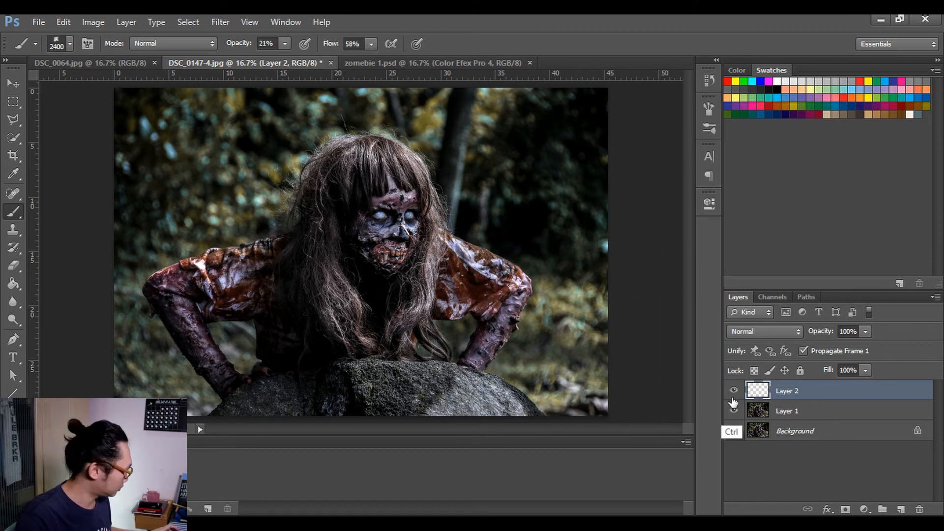
Stamp the visible layers of DSC_0147-4.jpg into Layer 2 and show the transform controls.
key(ctrl+alt+shift+e)
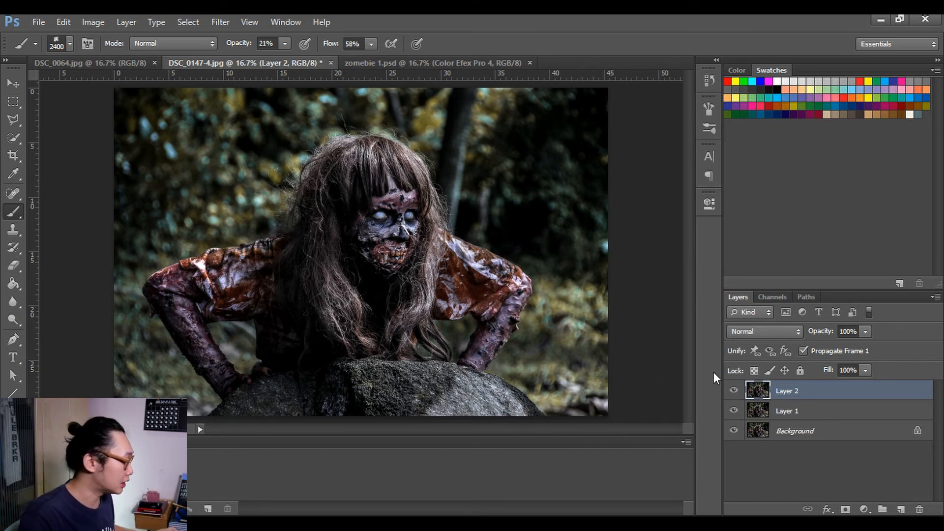
key(v)
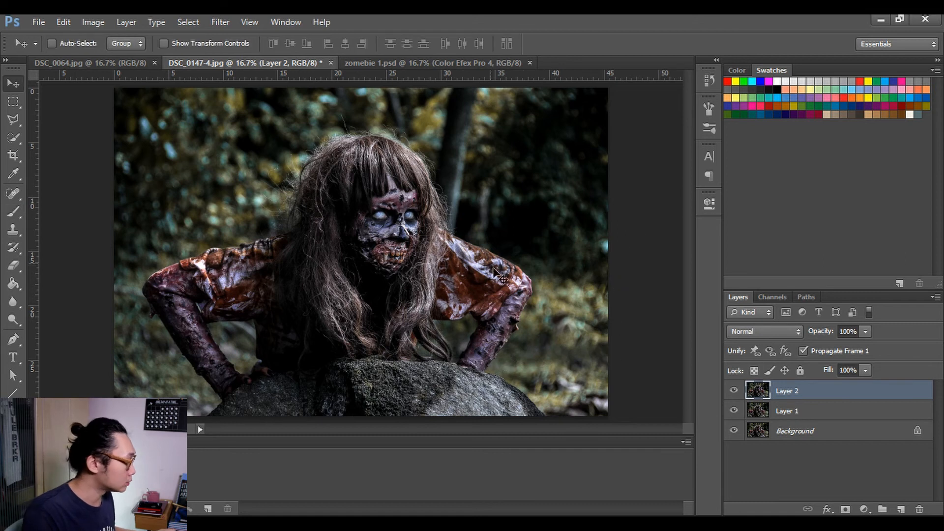
click(234, 42)
click(230, 23)
click(239, 36)
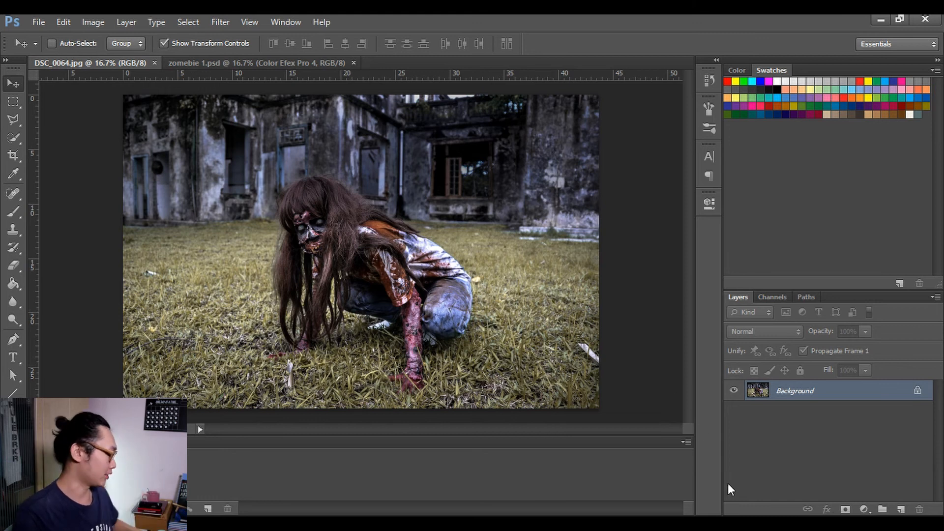
Duplicate the background layer of DSC_0064.jpg and replace the painted fog layer above it with a new empty layer.
key(ctrl+j)
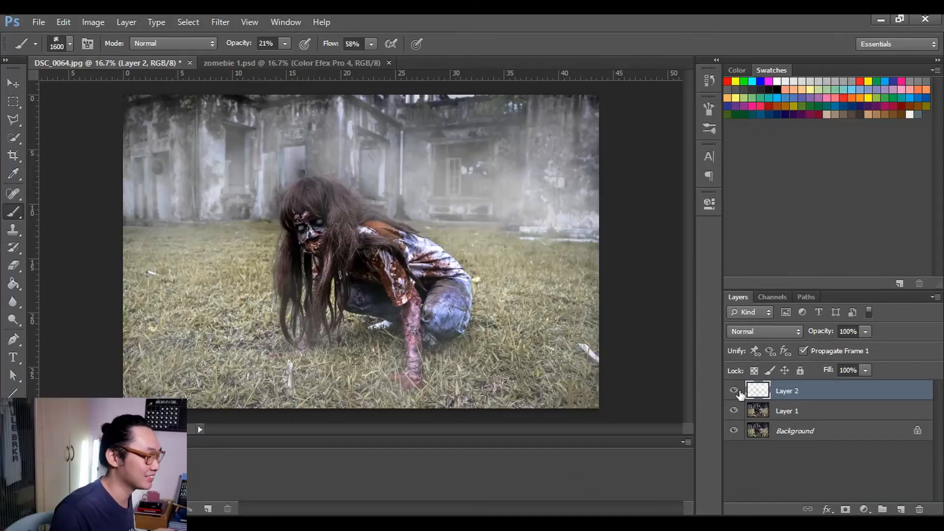
click(734, 391)
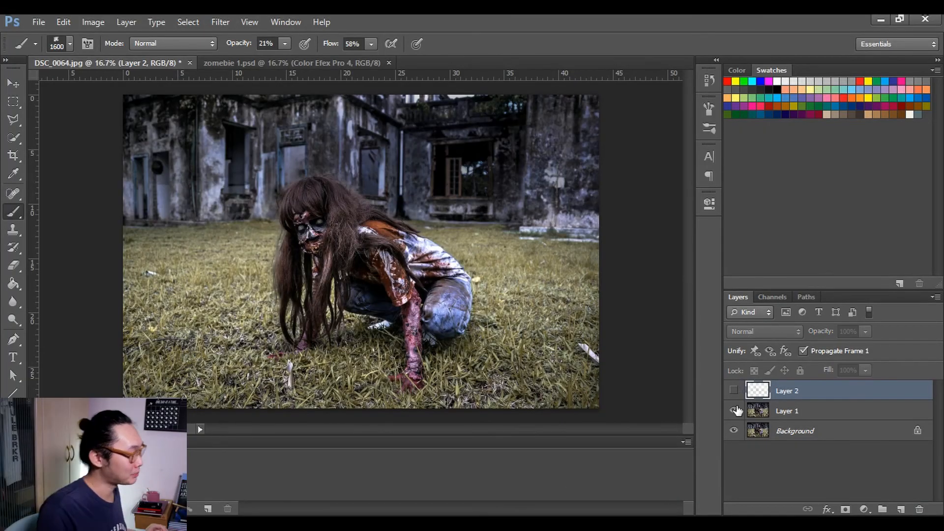
key(Delete)
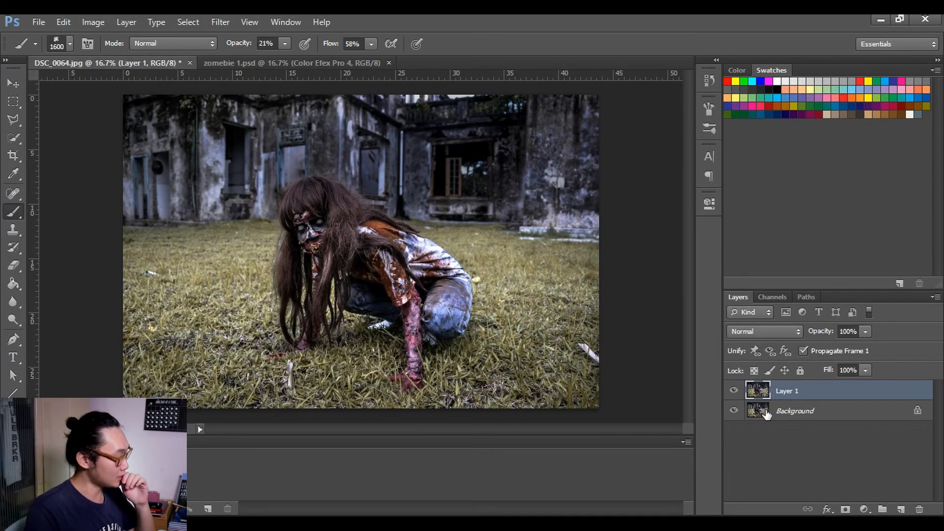
click(901, 509)
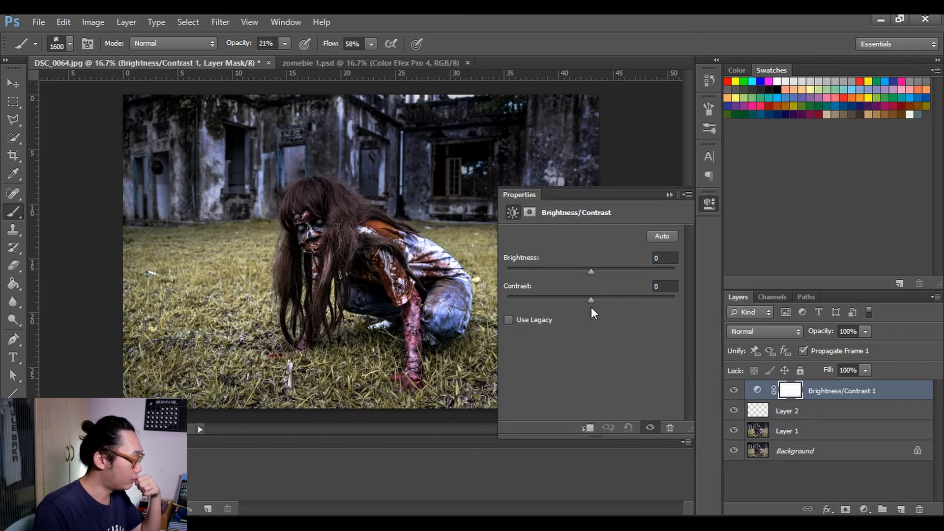
Darken the photo with a Brightness/Contrast adjustment layer above Layer 2, setting Brightness to about -113.
mouse_move(591, 272)
mouse_down()
mouse_move(566, 271)
mouse_move(614, 282)
mouse_move(598, 279)
mouse_up()
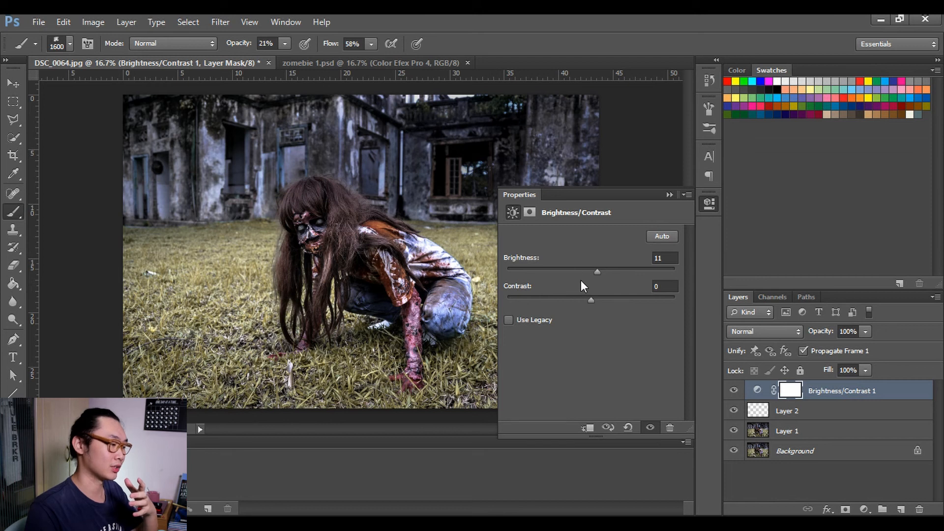
drag(598, 270, 532, 274)
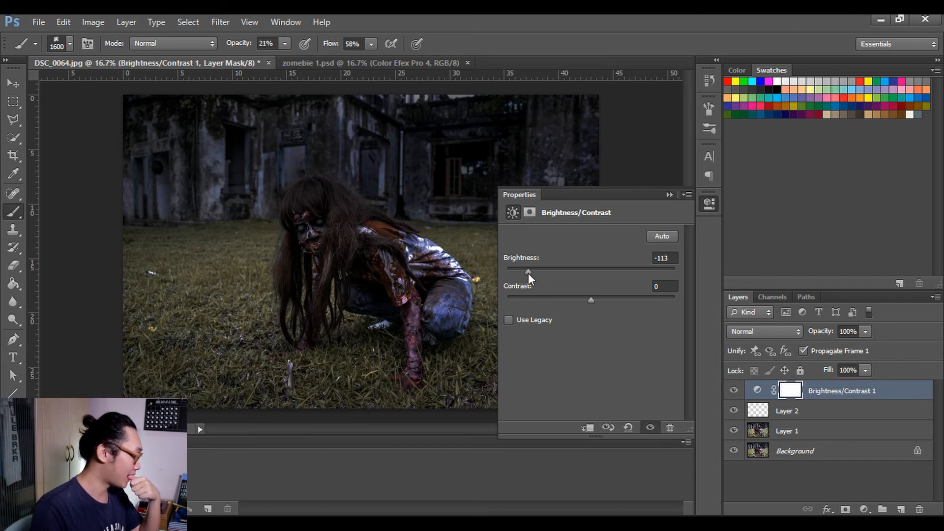
mouse_move(528, 273)
mouse_down()
mouse_move(541, 276)
mouse_move(530, 278)
mouse_up()
click(669, 196)
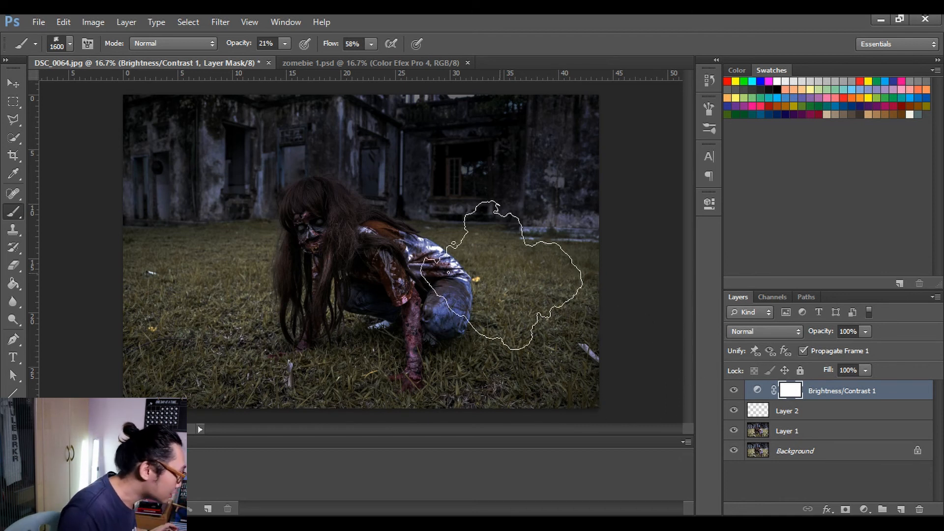
Inspect the darkened photo up close and hide the Brightness/Contrast 1 adjustment layer.
key(z)
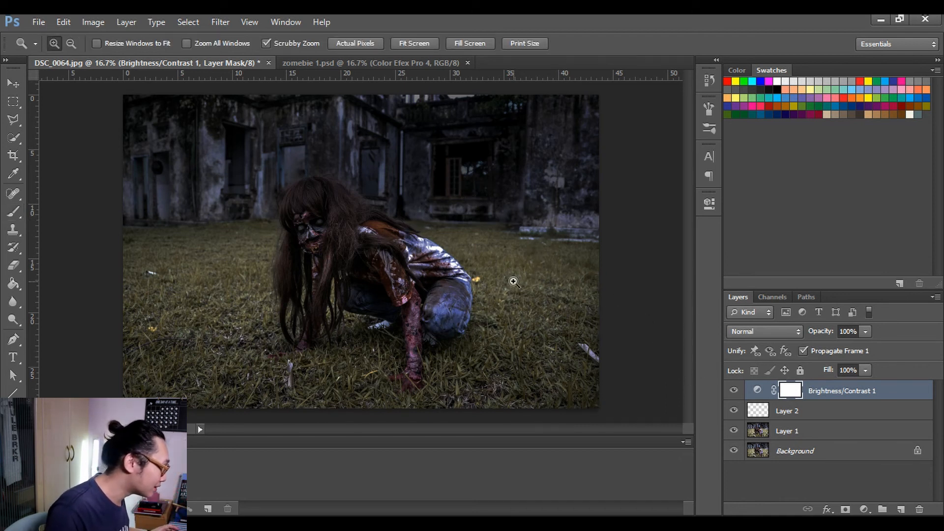
drag(512, 277, 612, 294)
drag(491, 324, 364, 275)
drag(449, 317, 458, 271)
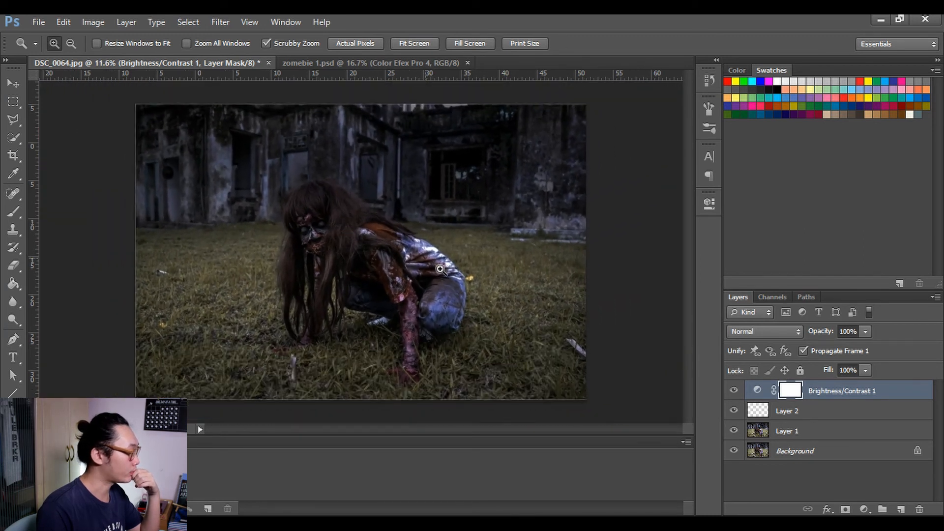
click(734, 391)
click(734, 390)
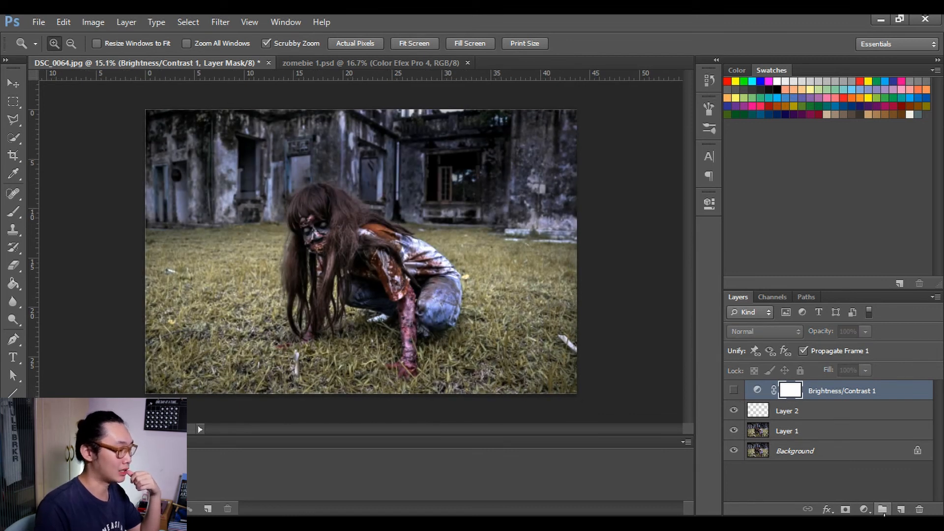
Create a new layer above Brightness/Contrast 1, fill it with black and set its opacity to 45%.
click(901, 509)
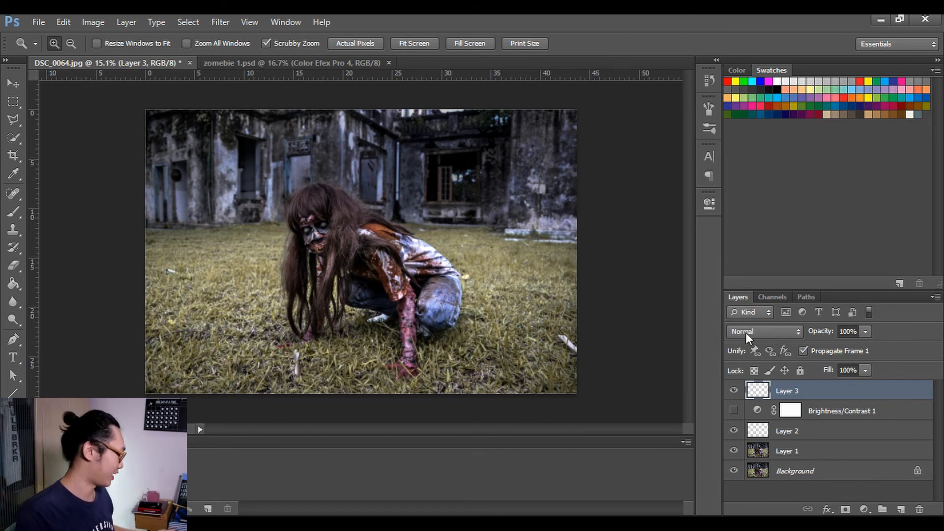
key(g)
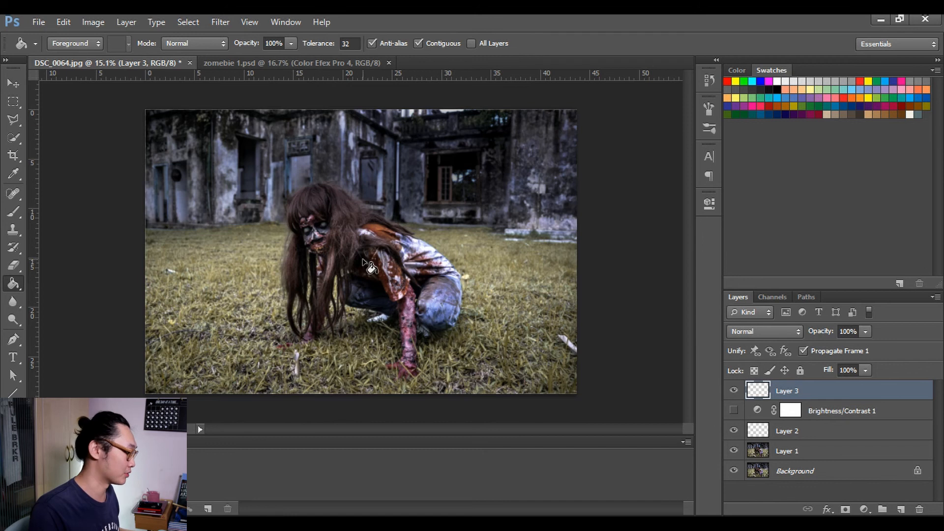
click(429, 246)
key(ctrl+z)
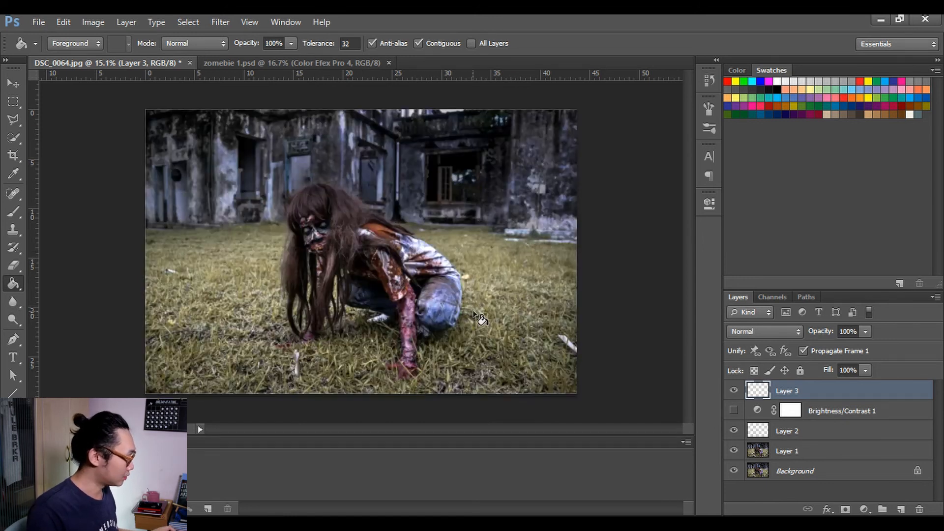
click(432, 262)
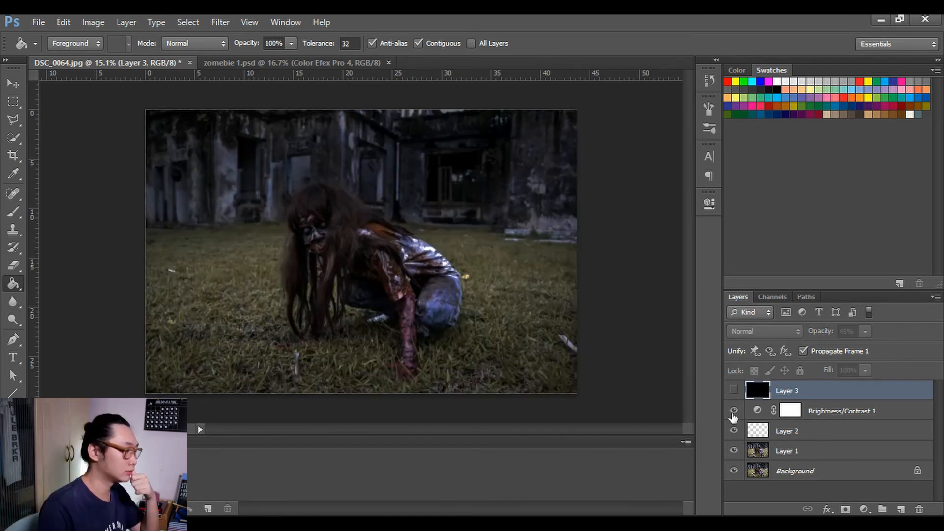
Compare the darkening from black Layer 3 with that from Brightness/Contrast 1 by toggling each layer's visibility.
click(734, 412)
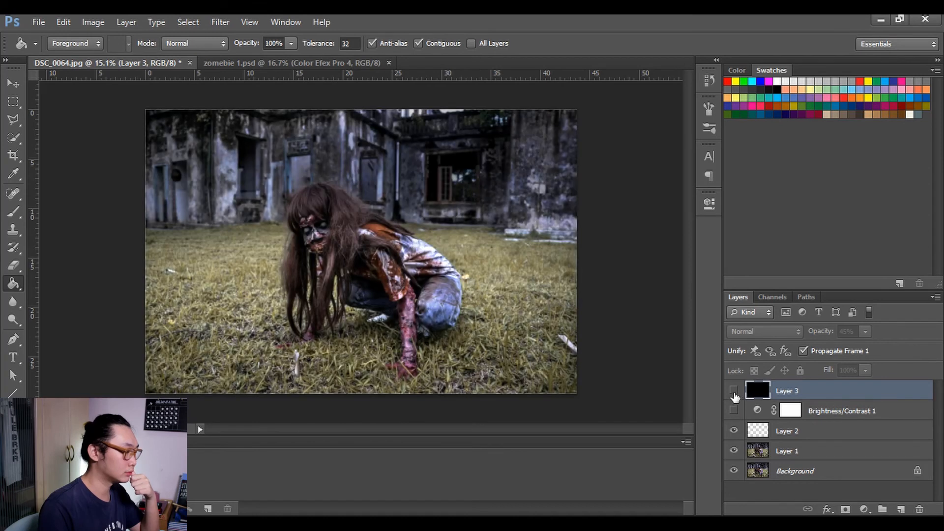
click(734, 391)
click(734, 391)
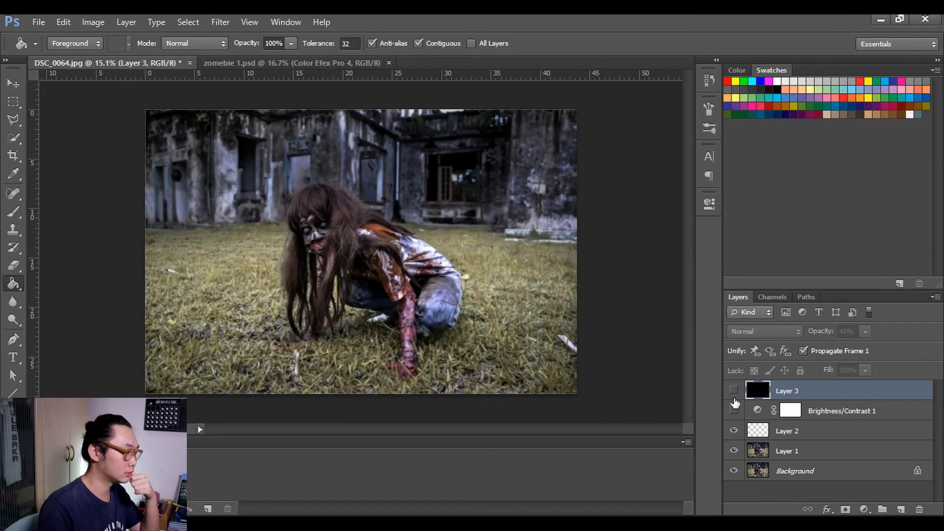
click(735, 411)
click(734, 411)
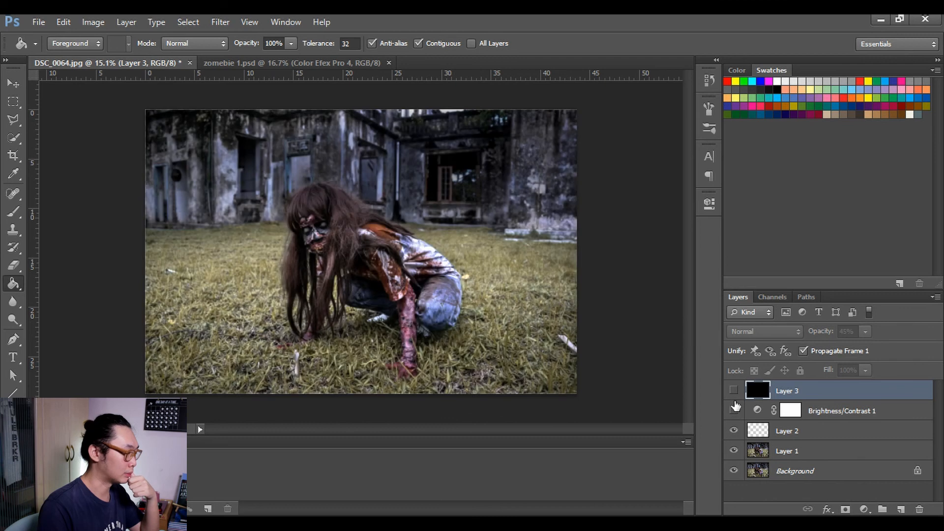
click(734, 391)
click(734, 391)
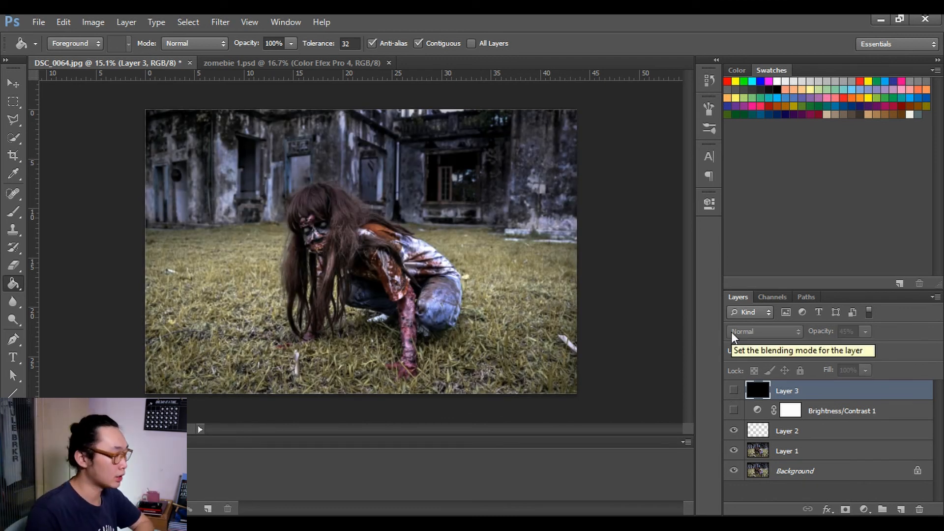
Show the black Layer 3 and add a white layer mask to it.
click(734, 391)
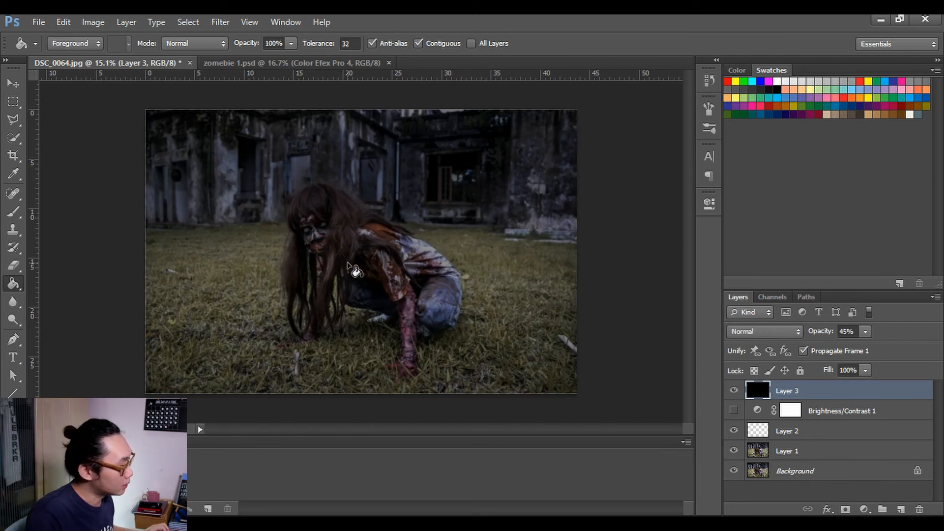
click(846, 510)
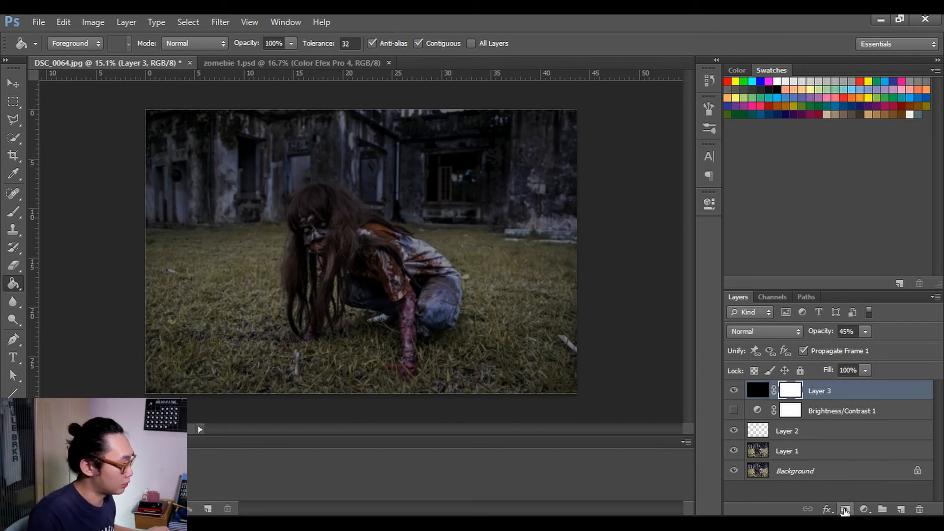
Add a Color Balance adjustment layer above Layer 3 and shift its midtones to +20 towards blue.
key(b)
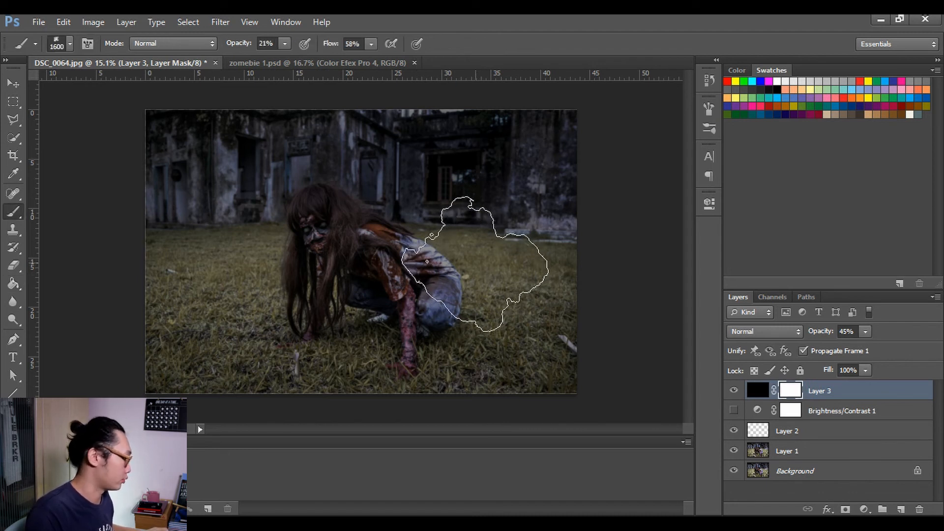
key(bracketleft)
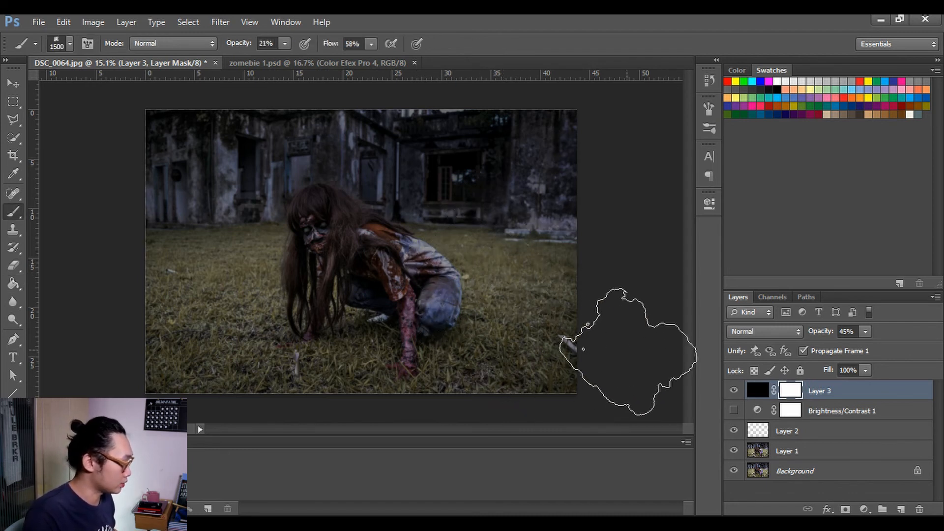
click(866, 509)
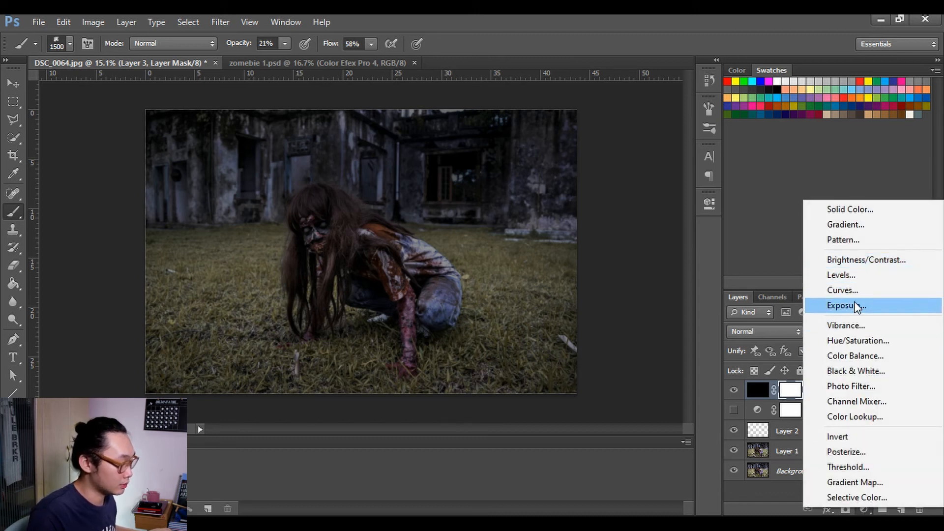
click(852, 358)
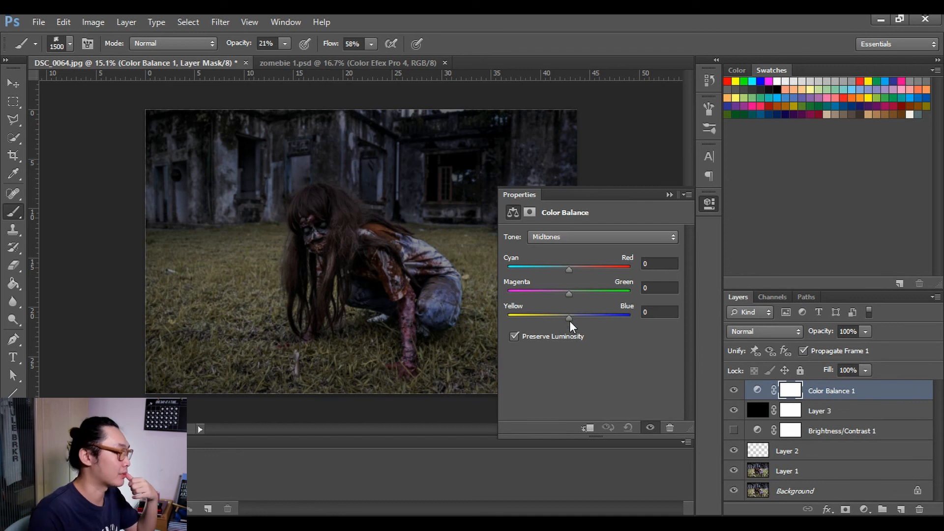
drag(566, 318, 581, 320)
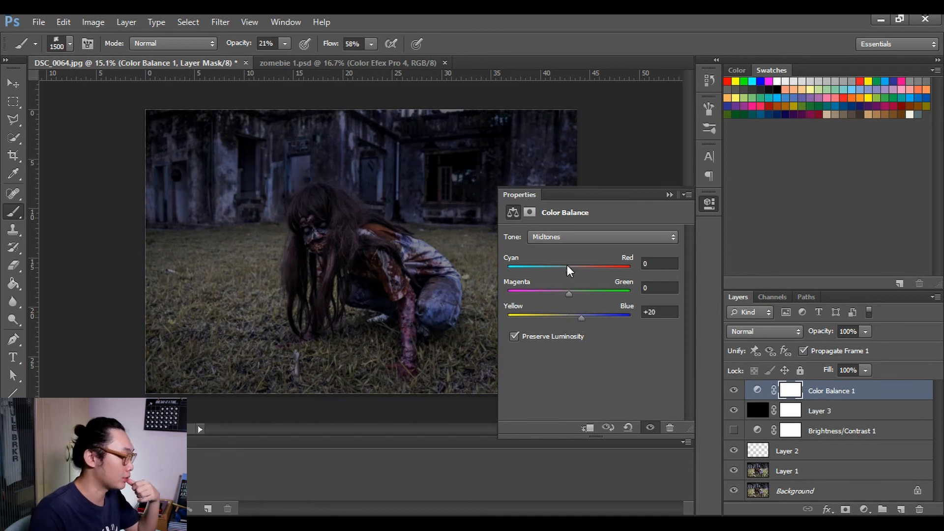
Try a stronger midtone tint of -18 towards cyan and +47 towards blue, and undo it.
drag(569, 270, 569, 294)
mouse_move(558, 269)
mouse_down()
mouse_move(577, 264)
mouse_move(574, 272)
mouse_up()
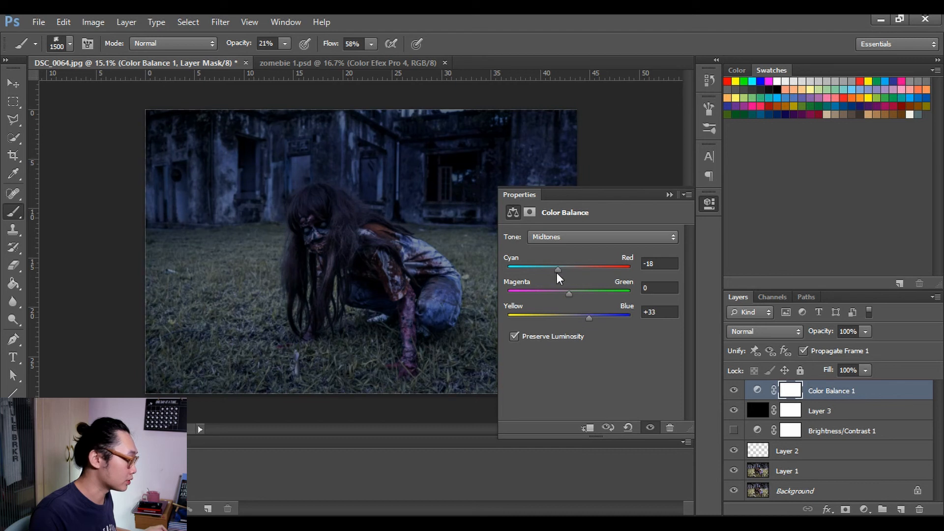
drag(589, 315, 598, 317)
key(ctrl+z)
key(ctrl+z)
key(ctrl+z)
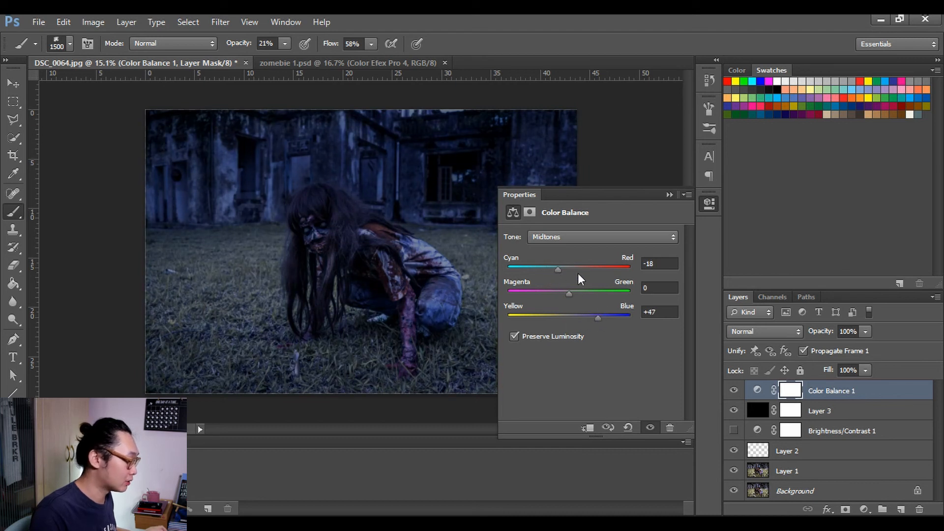
Set the Color Balance midtones to -6 Cyan/Red and +30 Yellow/Blue, and compare the tint by toggling the layer's visibility.
drag(559, 269, 567, 277)
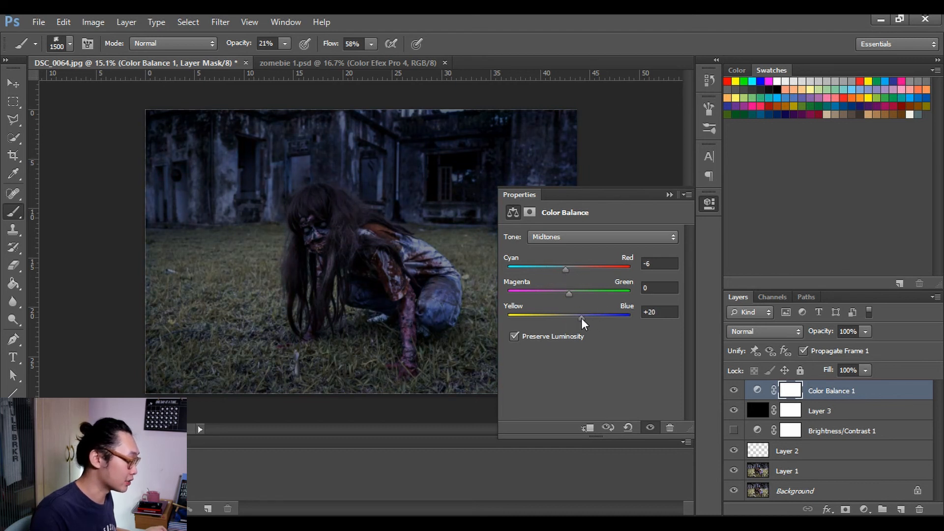
drag(581, 318, 588, 320)
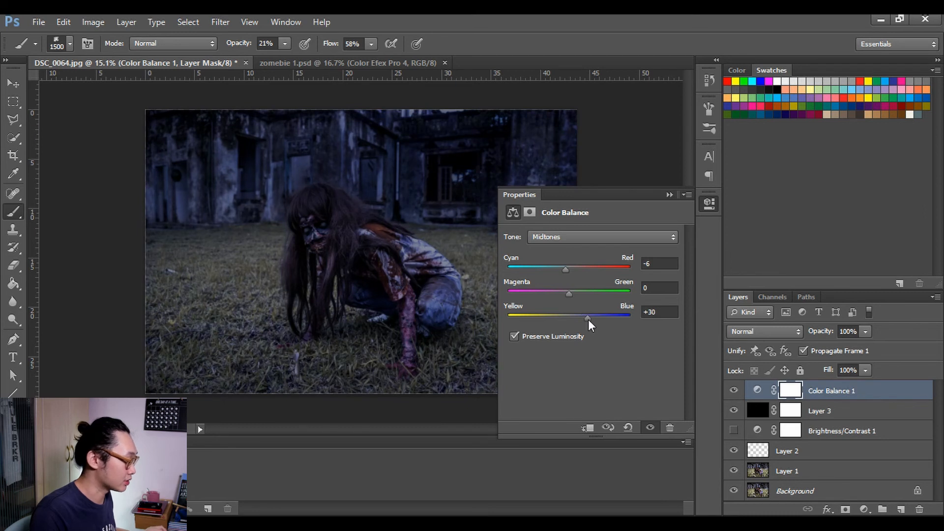
click(734, 390)
click(734, 391)
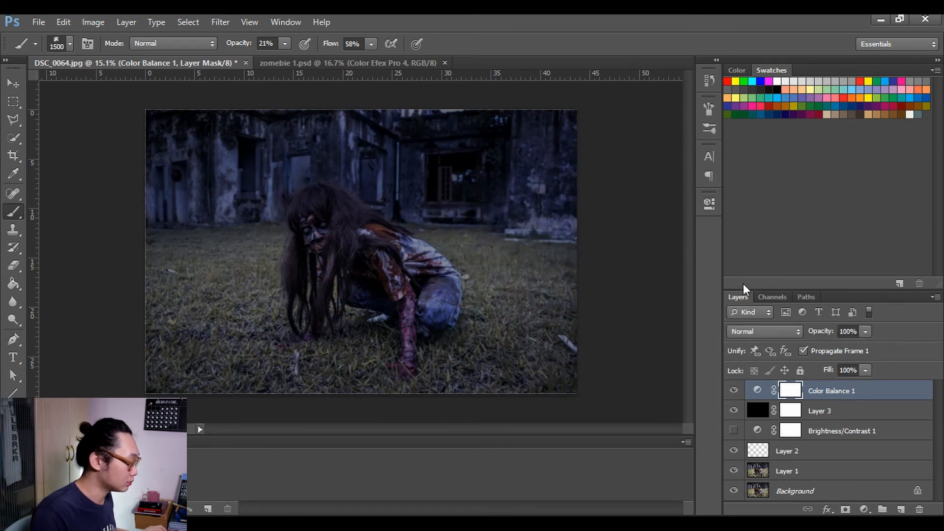
Paint the darkening off the zombie on Layer 3's mask with a soft round brush of about 116 px.
click(791, 411)
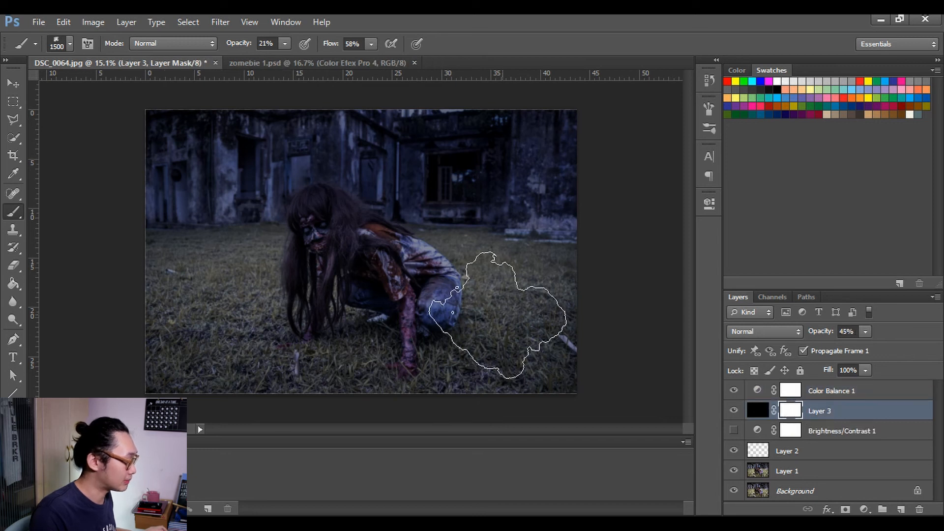
right_click(525, 244)
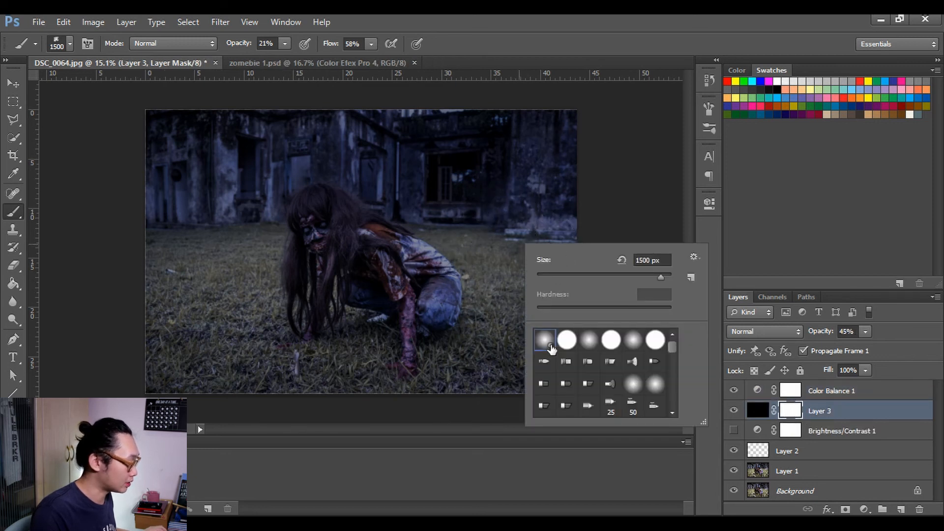
click(549, 346)
click(609, 277)
click(396, 272)
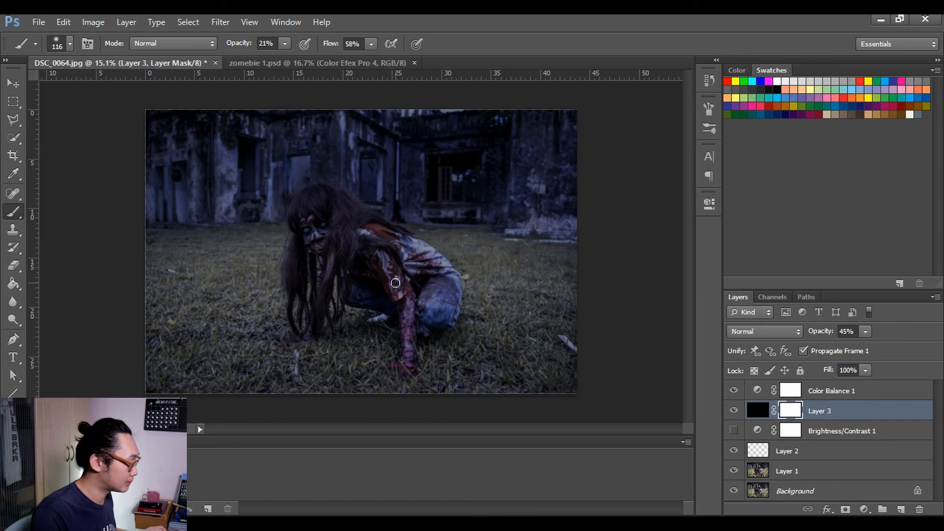
mouse_move(385, 268)
mouse_down()
mouse_move(409, 352)
mouse_move(420, 253)
mouse_move(323, 217)
mouse_move(301, 231)
mouse_move(304, 220)
mouse_move(320, 291)
mouse_move(392, 252)
mouse_move(385, 268)
mouse_up()
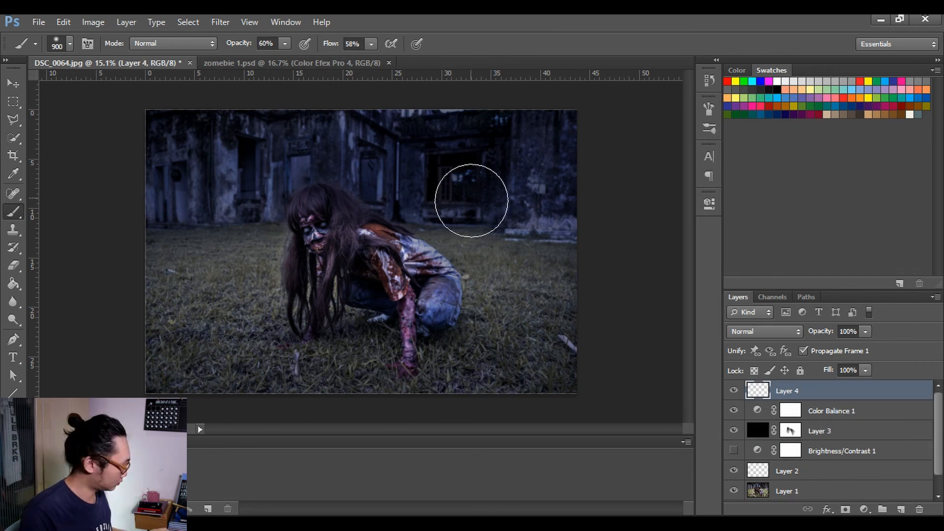
Try darkening the building, lower edge and sides of the photo on Layer 4 with a soft 1600 px black brush.
mouse_move(472, 200)
mouse_down()
mouse_move(257, 164)
mouse_move(234, 128)
mouse_up()
key(ctrl+z)
key(bracketright)
key(bracketright)
key(bracketright)
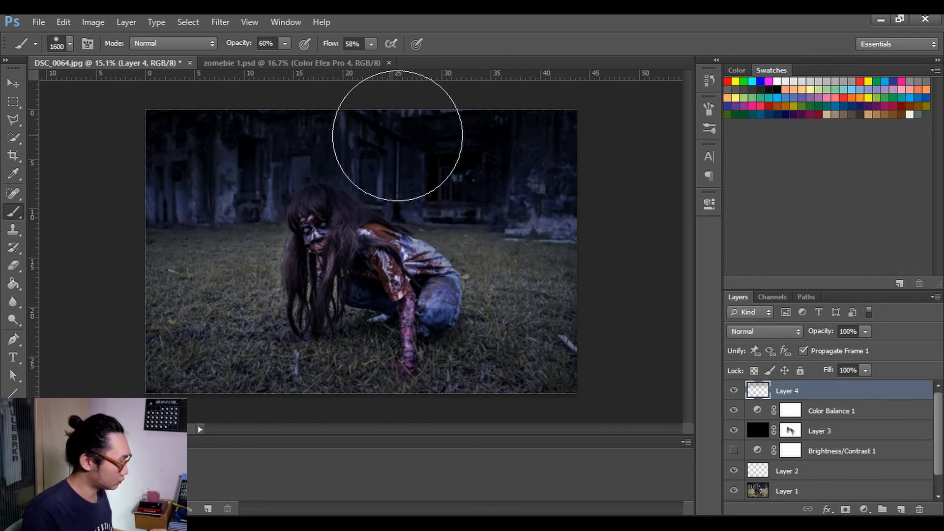
key(bracketright)
key(bracketright)
key(bracketright)
drag(142, 411, 565, 407)
drag(216, 254, 266, 249)
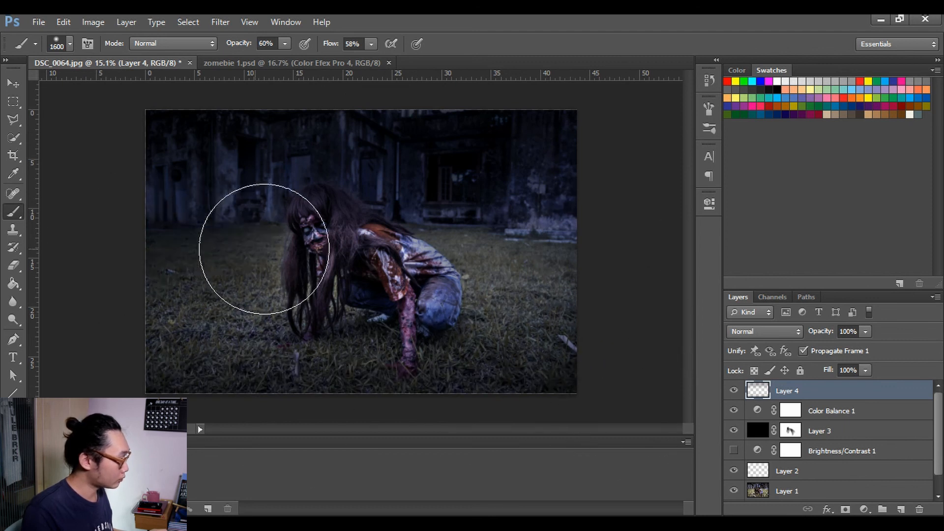
drag(452, 223, 579, 241)
key(ctrl+z)
key(ctrl+z)
drag(266, 210, 212, 226)
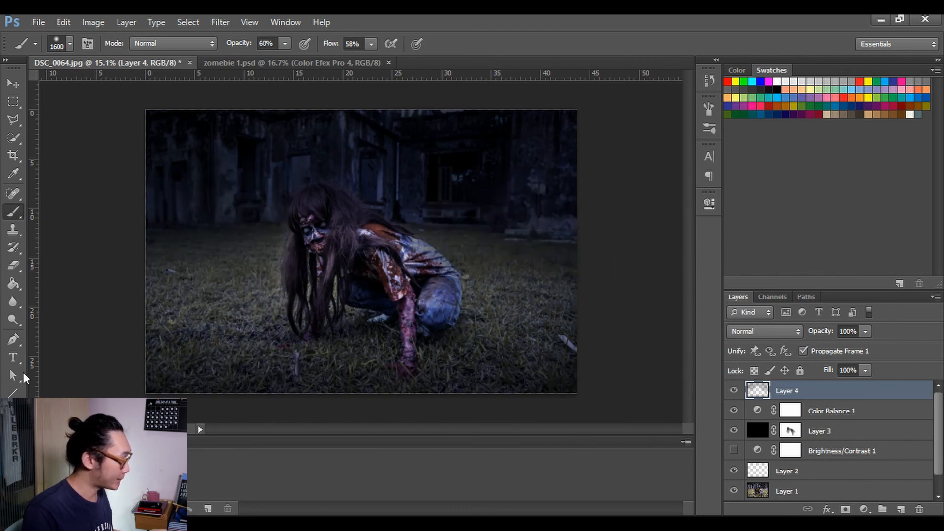
Undo the edge darkening, retry broad black strokes across the building and lower grass, and undo those as well.
key(ctrl+alt+z)
key(ctrl+alt+z)
drag(248, 165, 590, 169)
key(ctrl+alt+z)
key(ctrl+alt+z)
drag(157, 124, 648, 124)
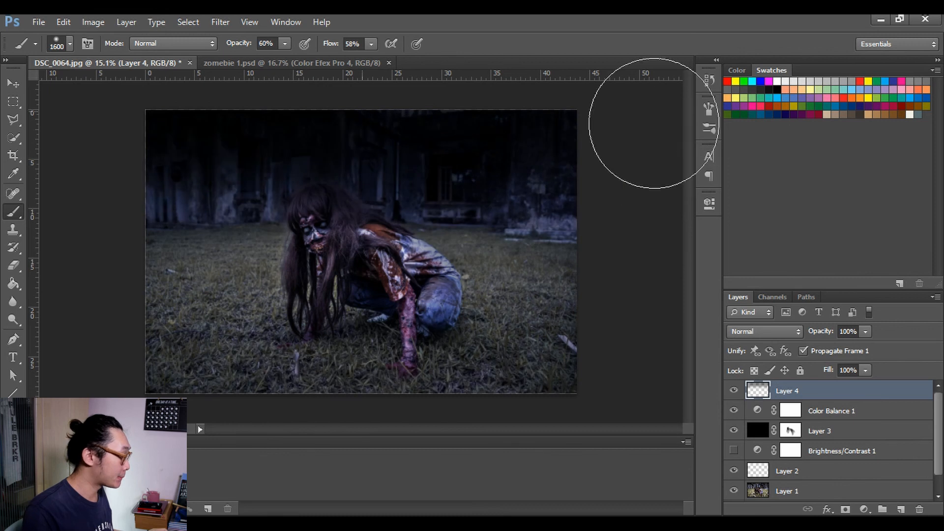
drag(194, 389, 697, 406)
key(ctrl+alt+z)
key(ctrl+alt+z)
key(ctrl+alt+z)
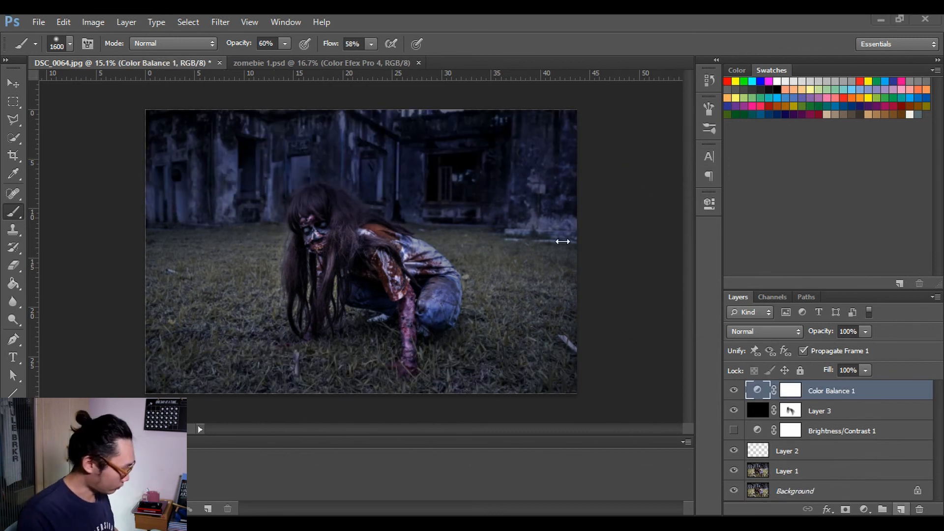
Restore the empty Layer 4 and paint black over the rear window opening and bright roof edge with a soft 175 px brush.
key(ctrl+shift+z)
key(bracketleft)
key(bracketleft)
key(bracketleft)
key(bracketleft)
key(bracketleft)
key(bracketleft)
key(bracketleft)
key(bracketleft)
key(bracketleft)
key(bracketleft)
key(bracketleft)
key(bracketleft)
key(bracketleft)
key(bracketleft)
key(bracketleft)
key(bracketleft)
mouse_move(471, 171)
mouse_down()
mouse_move(459, 190)
mouse_move(459, 179)
mouse_up()
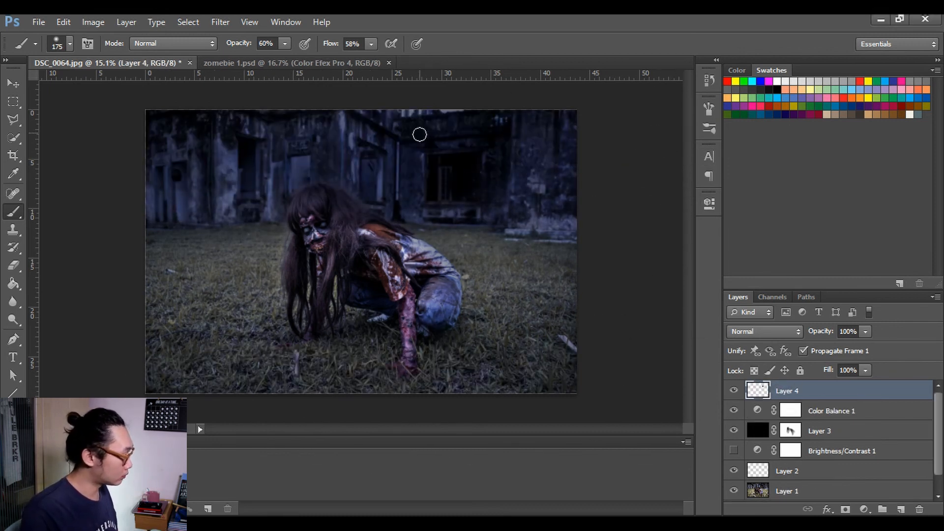
drag(404, 112, 440, 111)
Blacken the doorways and windows behind and beside the zombie on Layer 4, using soft brush sizes of 300 and 200 px.
key(bracketright)
key(bracketright)
key(bracketright)
mouse_move(249, 158)
mouse_down()
mouse_move(261, 147)
mouse_move(180, 215)
mouse_up()
drag(302, 162, 297, 177)
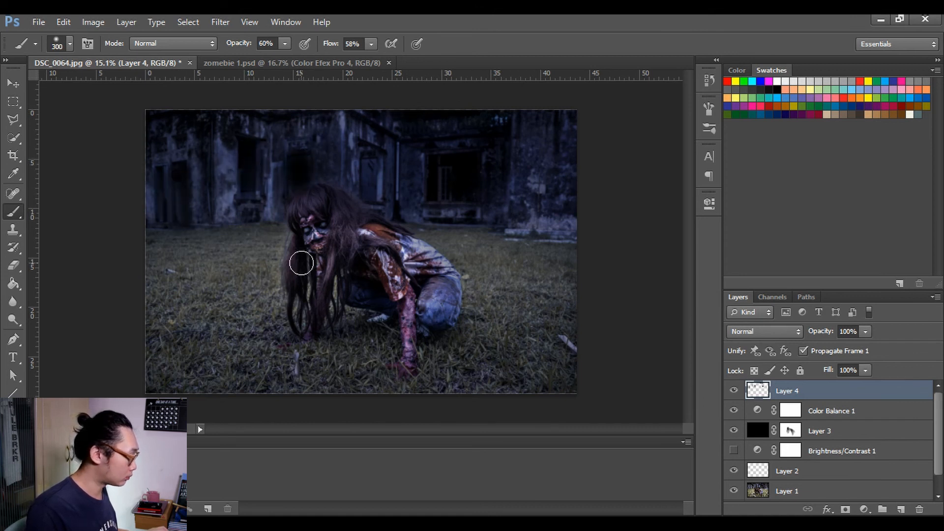
key(e)
key(b)
key(bracketleft)
key(bracketleft)
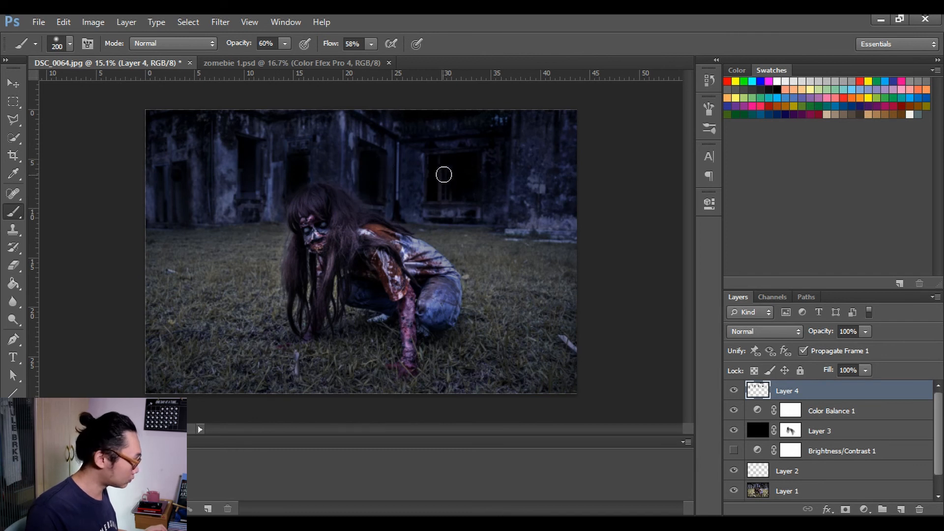
Give the Eraser a soft round brush tip.
key(e)
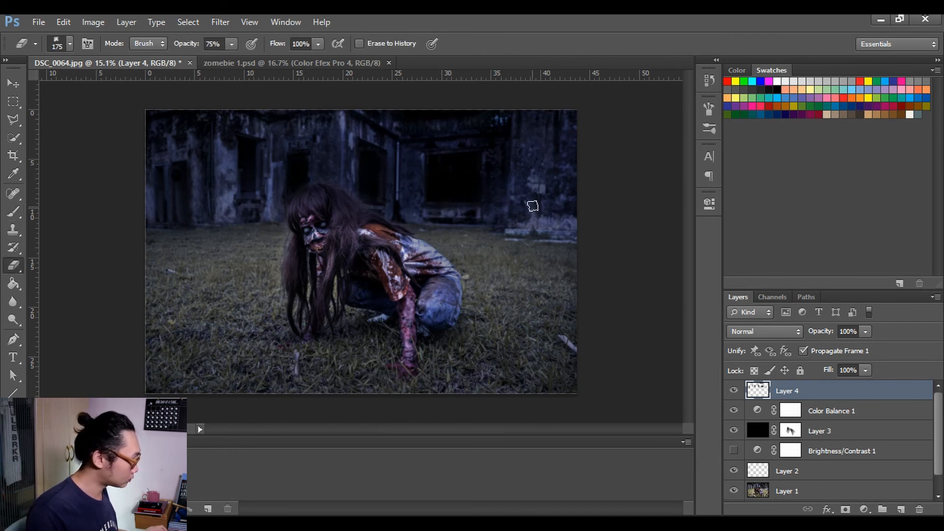
right_click(496, 197)
double_click(515, 298)
Paint out the pale patch beside the rear window's frame on Layer 4 with an 80 px brush.
key(z)
mouse_move(456, 176)
mouse_down()
mouse_move(553, 217)
mouse_move(615, 217)
mouse_up()
key(b)
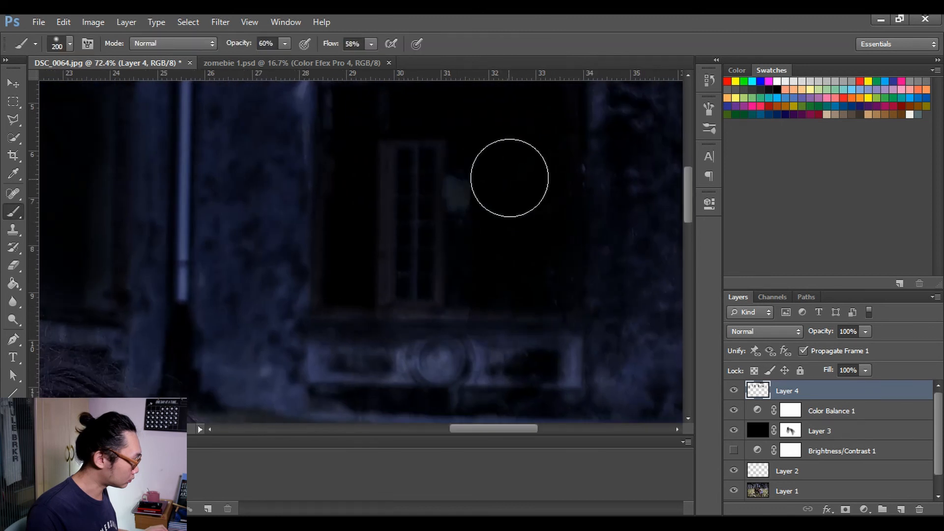
right_click(513, 205)
key(Return)
key(bracketleft)
key(bracketleft)
key(bracketleft)
key(bracketleft)
key(bracketleft)
key(bracketleft)
drag(462, 192, 471, 289)
Paint black over the bright light specks near the photo's upper edge above the rear window.
drag(547, 134, 373, 342)
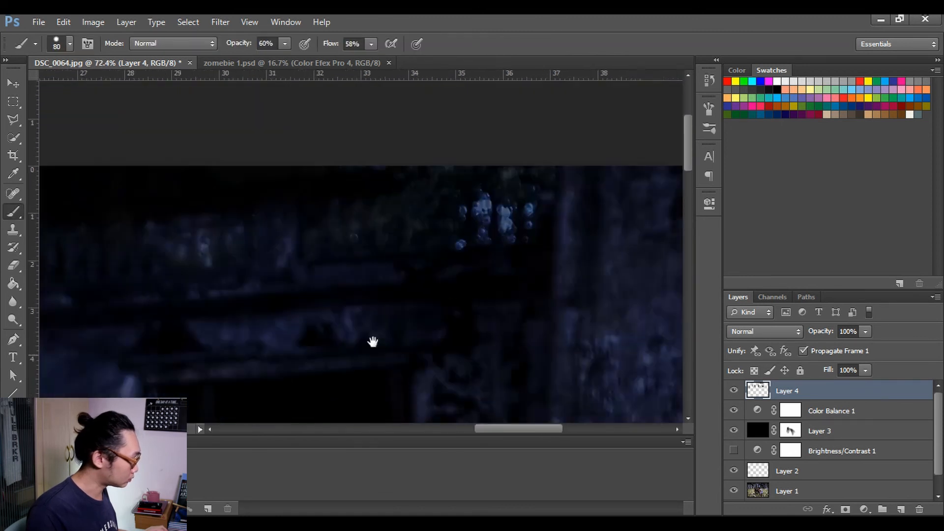
mouse_move(491, 214)
mouse_down()
mouse_move(481, 236)
mouse_move(519, 216)
mouse_up()
key(bracketleft)
key(bracketleft)
key(bracketleft)
key(bracketleft)
key(ctrl+minus)
key(ctrl+minus)
key(ctrl+minus)
key(ctrl+minus)
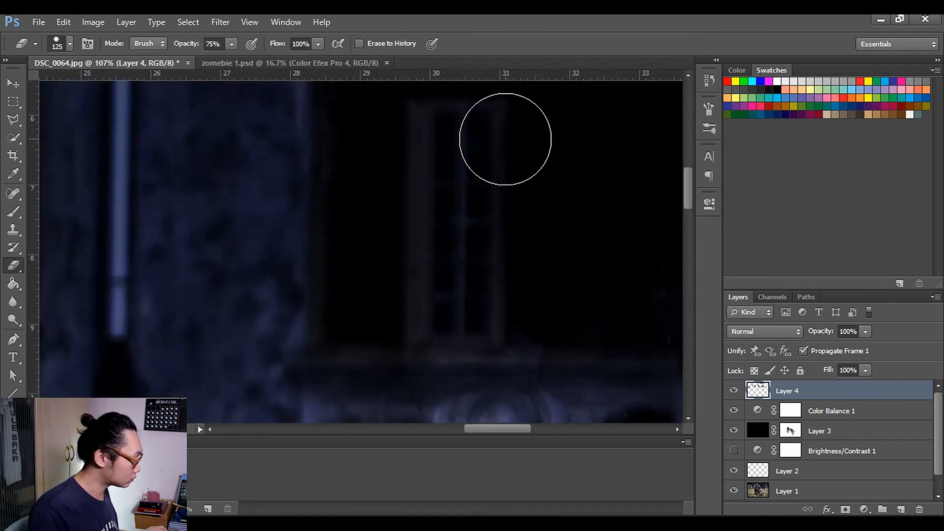
Erase the spilled black paint from the rear window's frame with a smaller soft eraser and return to the Brush.
key(bracketleft)
key(bracketleft)
key(bracketleft)
key(bracketleft)
key(bracketleft)
key(bracketleft)
key(bracketleft)
key(bracketleft)
key(bracketleft)
key(bracketleft)
key(bracketleft)
drag(501, 146, 498, 275)
mouse_move(517, 160)
mouse_down()
mouse_move(516, 192)
mouse_move(529, 138)
mouse_up()
key(b)
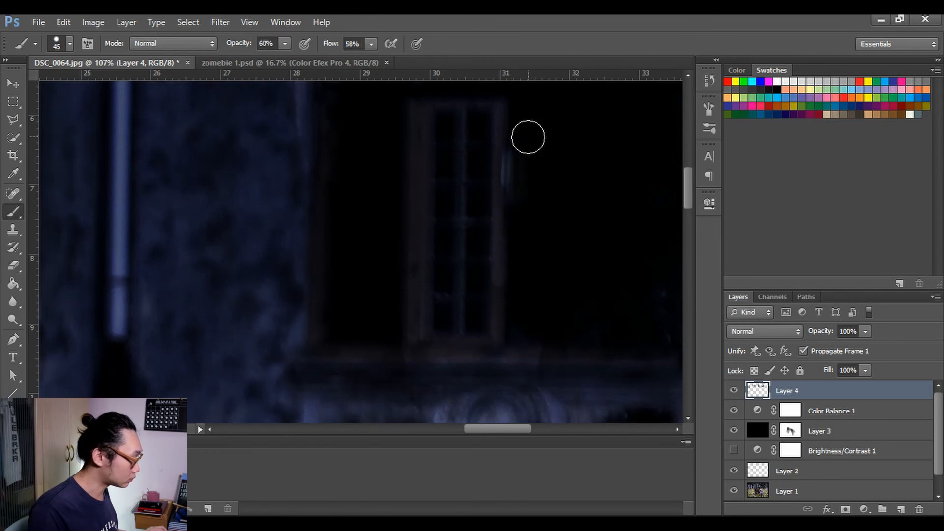
Try erasing the black paint along the edge of the middle window, and undo the last strokes.
drag(162, 246, 551, 318)
key(ctrl+minus)
key(ctrl+minus)
key(e)
mouse_move(394, 162)
mouse_down()
mouse_move(385, 335)
mouse_move(372, 350)
mouse_move(402, 163)
mouse_move(377, 313)
mouse_move(378, 222)
mouse_move(381, 290)
mouse_up()
key(b)
key(ctrl+minus)
key(ctrl+minus)
key(ctrl+minus)
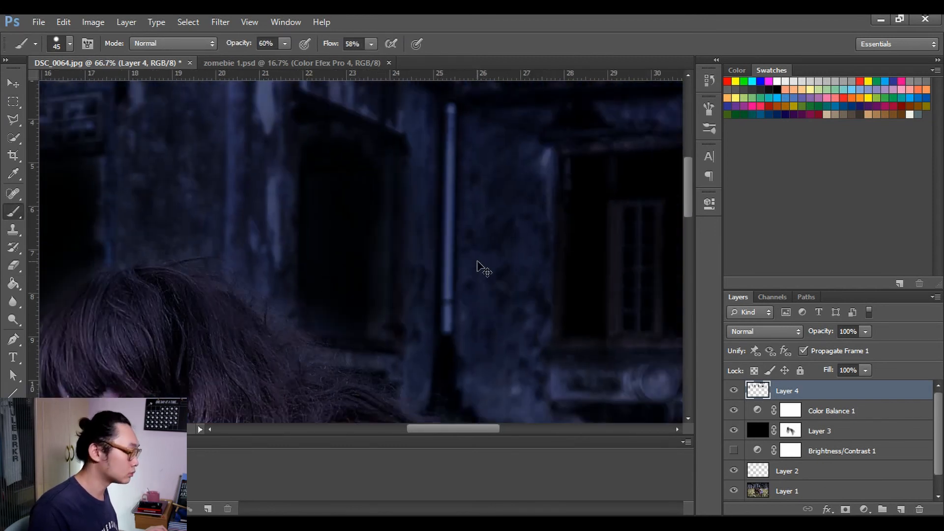
key(ctrl+alt+z)
key(ctrl+alt+z)
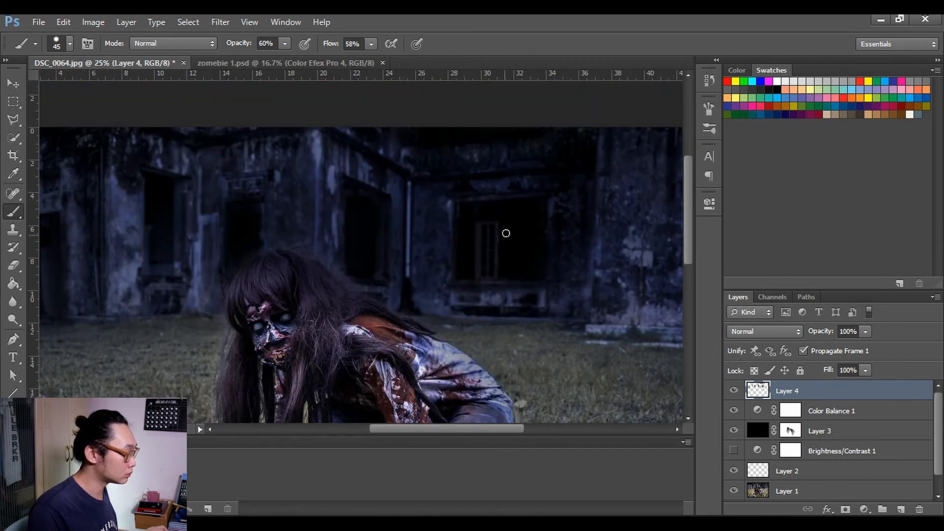
Fill in the middle window's dark opening up to its edge with a 45 px black brush.
mouse_move(381, 274)
mouse_down()
mouse_move(433, 274)
mouse_move(393, 294)
mouse_up()
drag(426, 134, 411, 228)
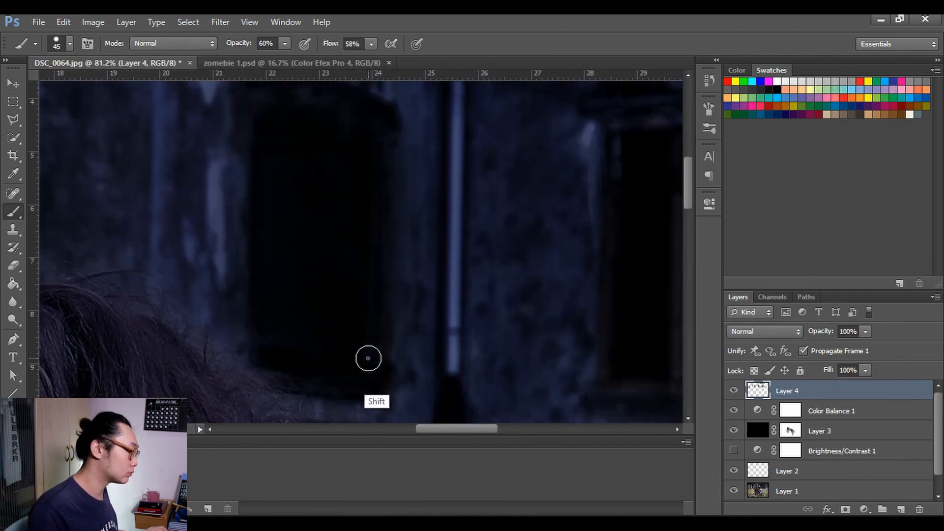
key(e)
key(ctrl+minus)
key(ctrl+minus)
key(ctrl+minus)
key(b)
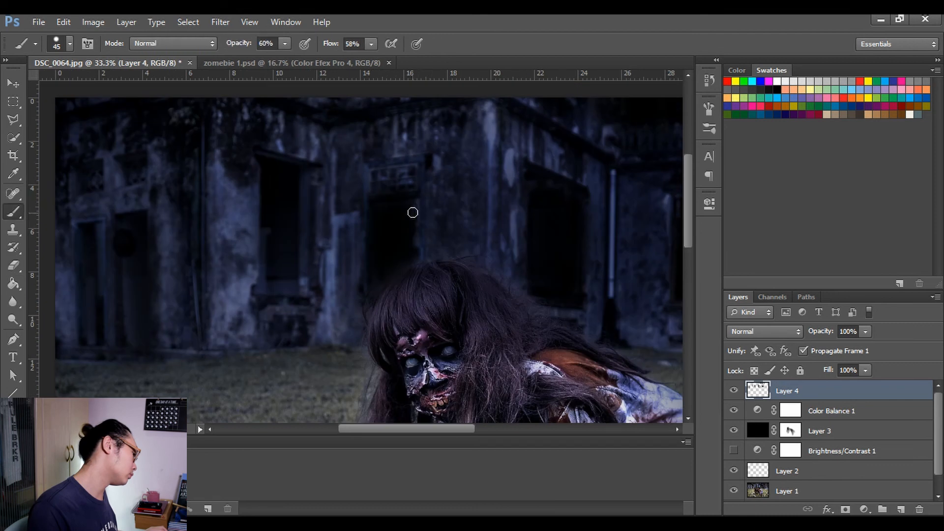
Blacken the far-left doorway of the building with a 70 px brush and add a new layer above Layer 4.
drag(283, 345, 462, 333)
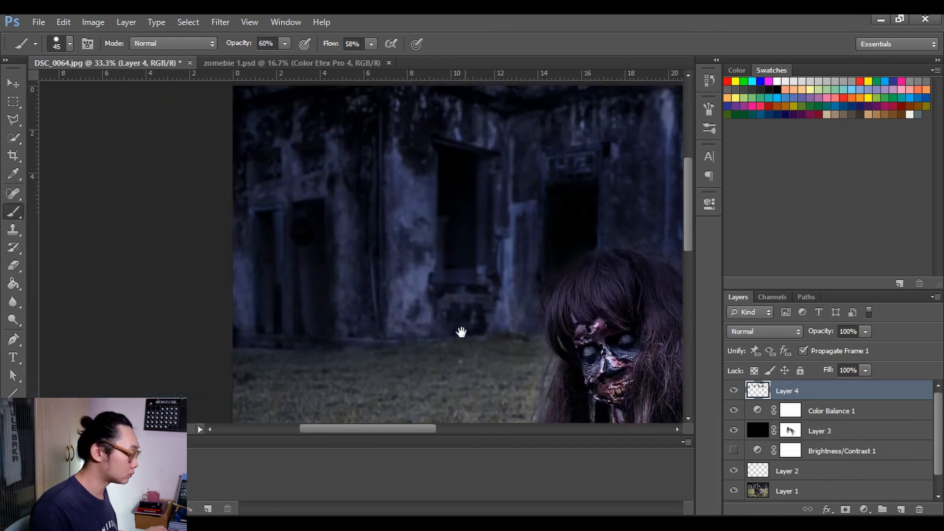
key(e)
key(b)
key(bracketright)
key(bracketright)
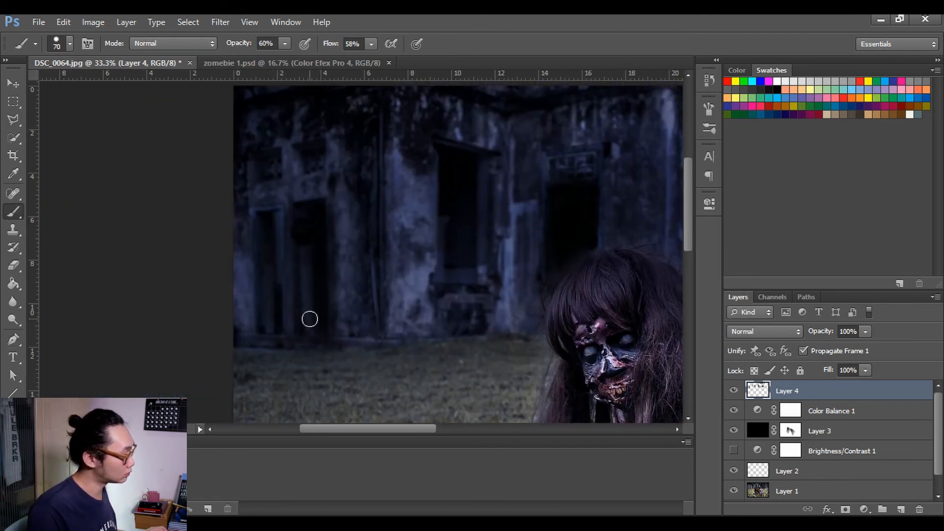
key(bracketright)
key(ctrl+minus)
key(ctrl+minus)
key(ctrl+minus)
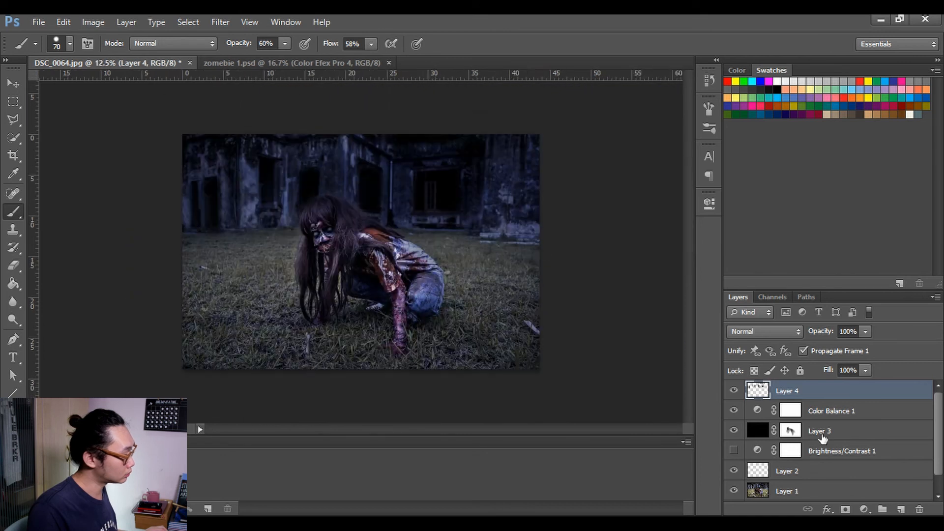
click(901, 509)
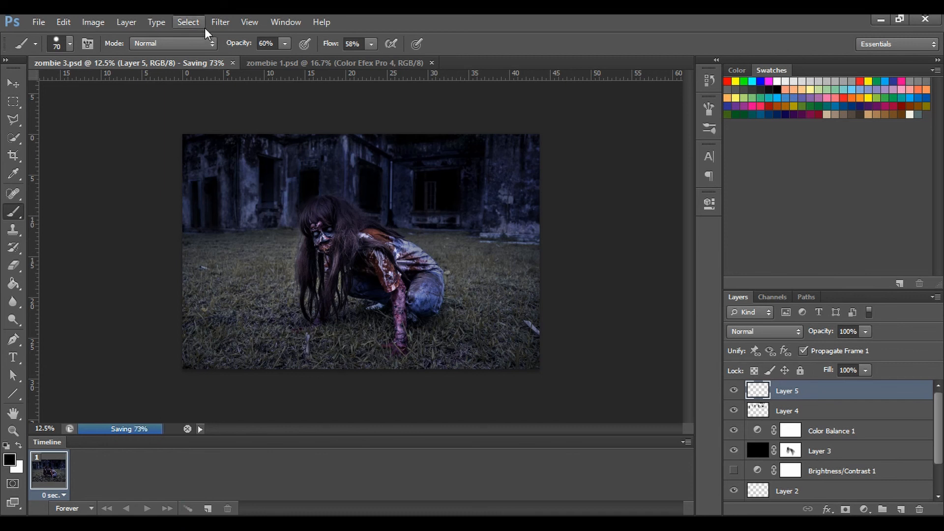
Stamp all visible layers onto Layer 5 and apply a Lens Blur filter to it.
click(220, 22)
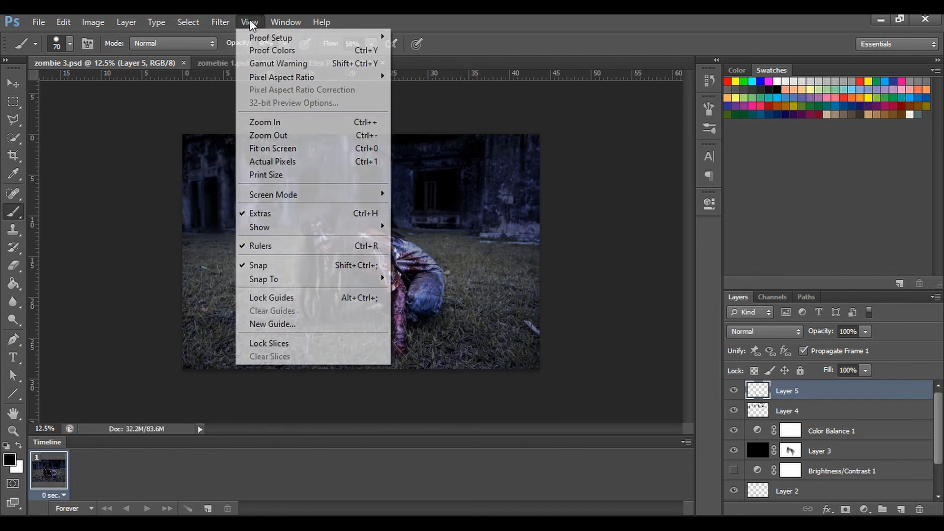
click(803, 394)
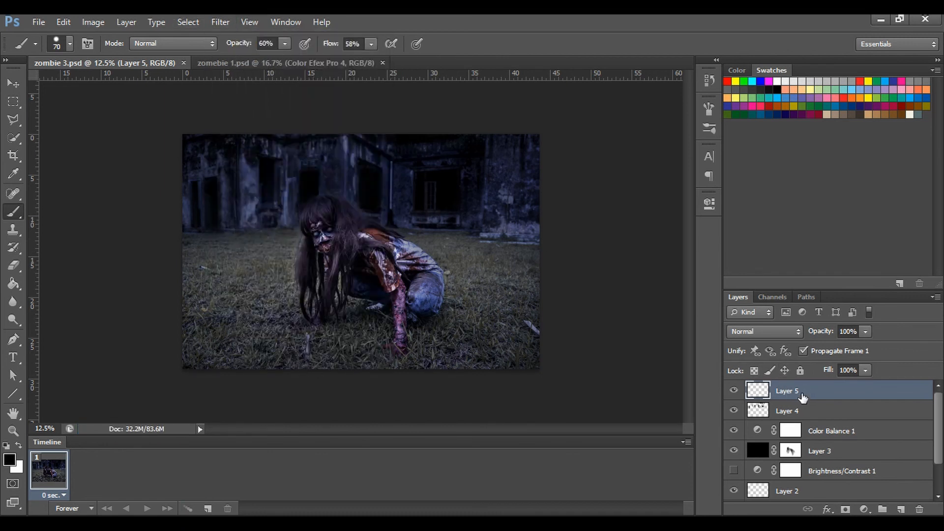
key(ctrl+alt+shift+e)
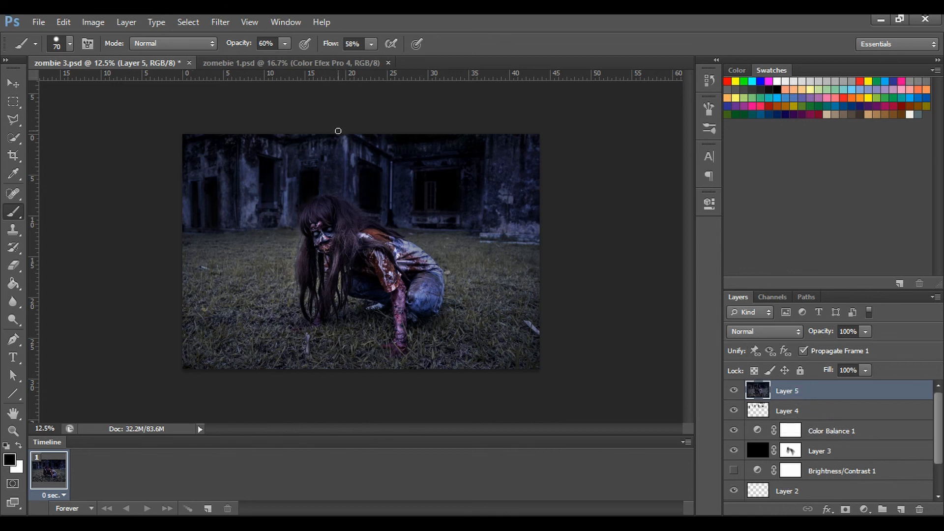
click(221, 22)
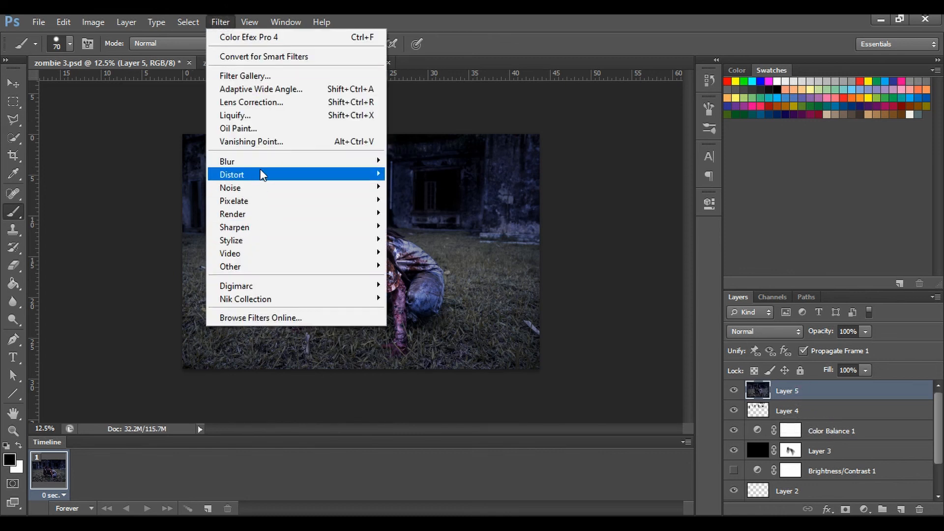
mouse_move(268, 169)
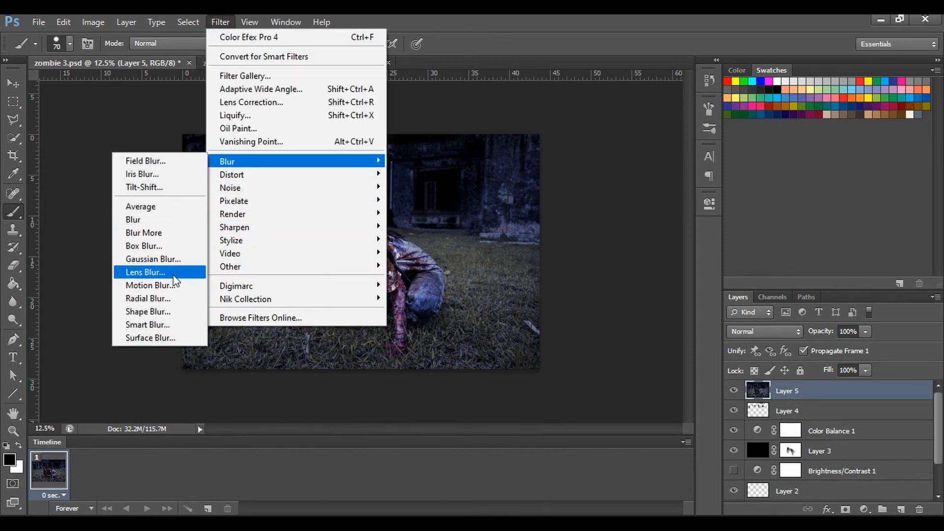
click(170, 273)
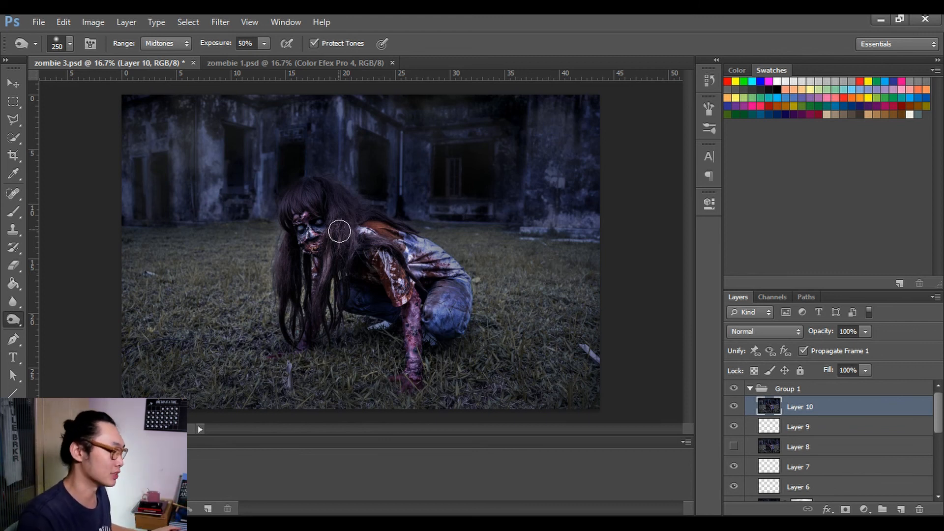
Apply Color Efex Pro 4 Cross Processing to Layer 10 with method LT04 at 18% strength.
click(221, 21)
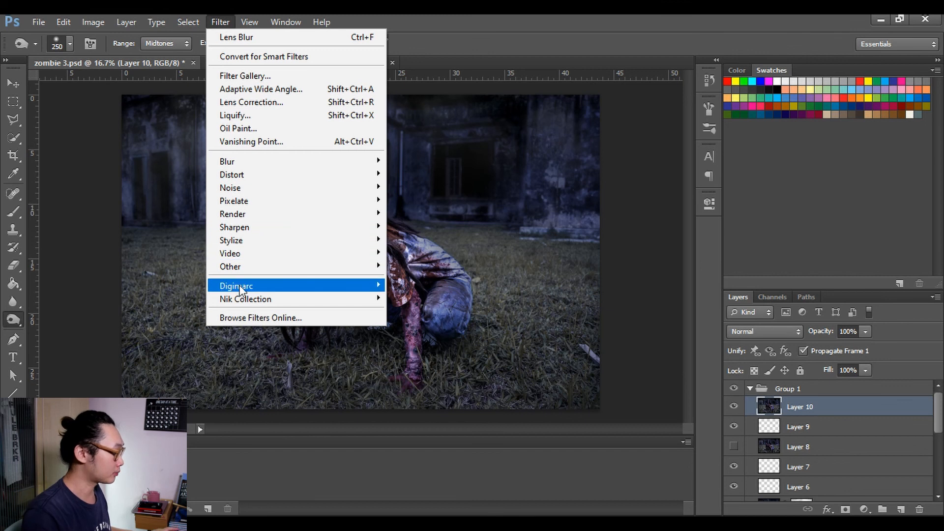
mouse_move(293, 301)
click(431, 315)
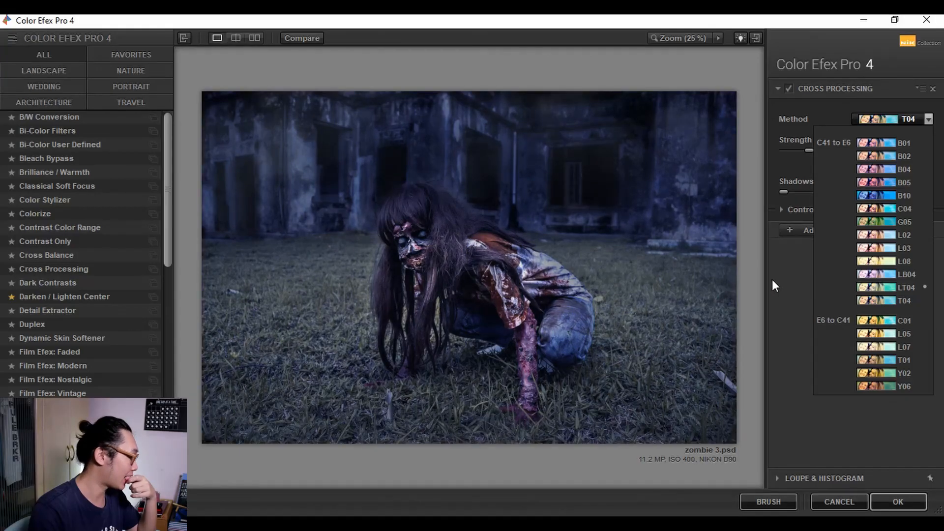
click(795, 231)
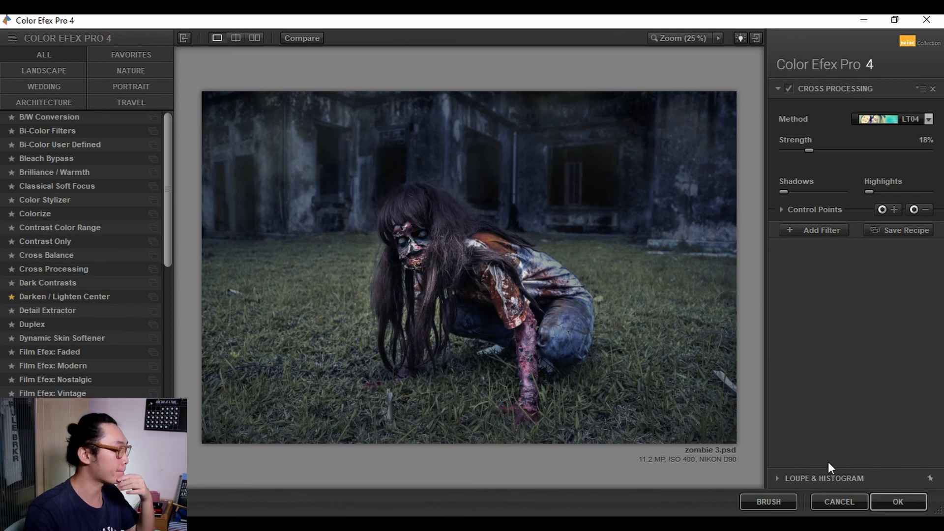
click(898, 501)
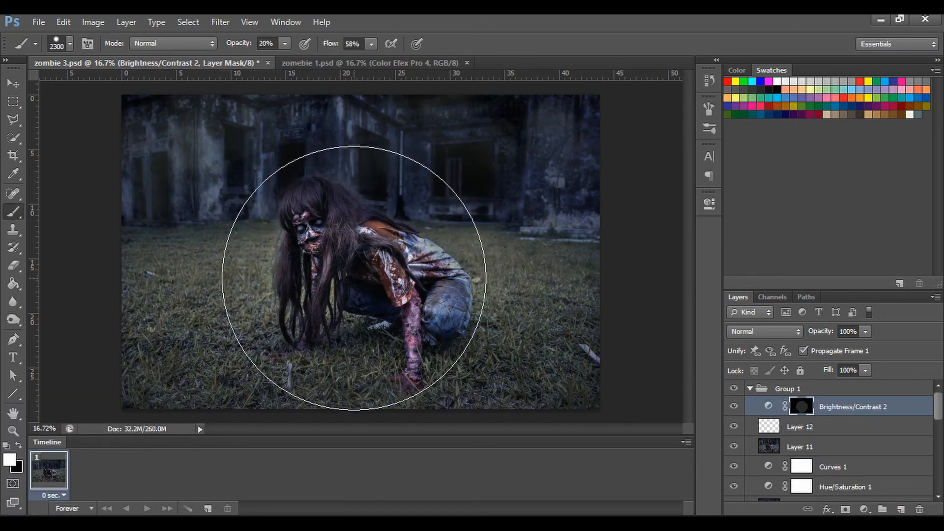
Paint white on the Brightness/Contrast 2 mask over the zombie at 20% opacity, enlarging the soft brush from 2300 to 3600 px.
drag(352, 262, 364, 277)
key(bracketright)
key(bracketright)
key(bracketright)
key(bracketright)
key(bracketright)
key(bracketright)
key(bracketright)
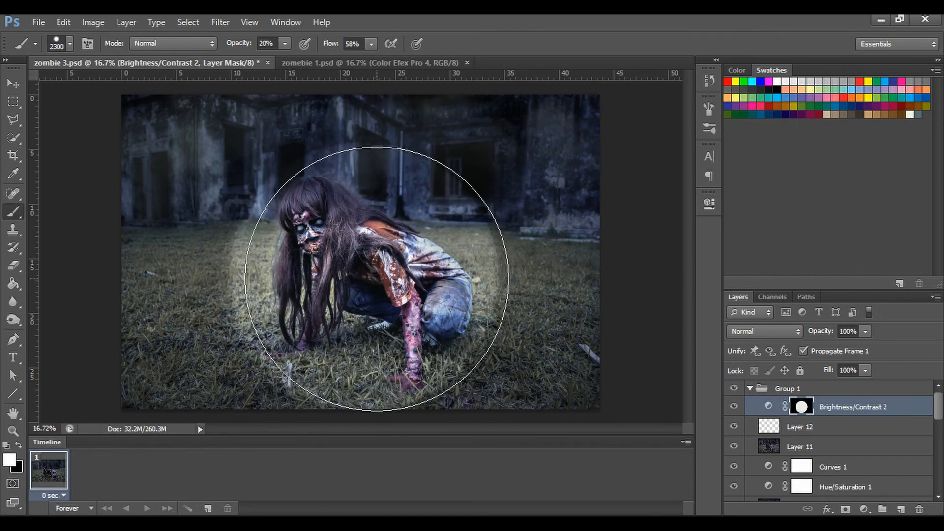
key(bracketright)
key(bracketright)
key(bracketright)
key(bracketright)
key(bracketright)
key(bracketright)
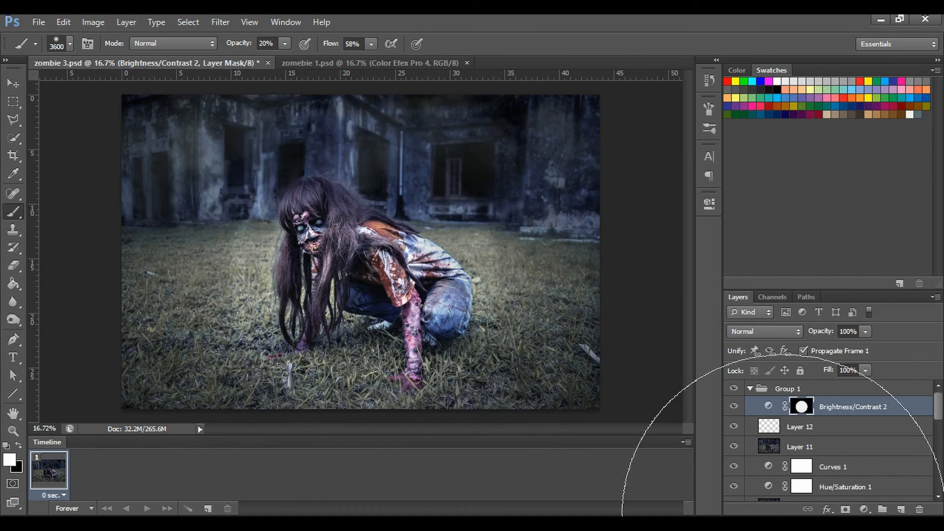
Reduce the Brightness/Contrast 2 adjustment layer's opacity to 77%.
key(a)
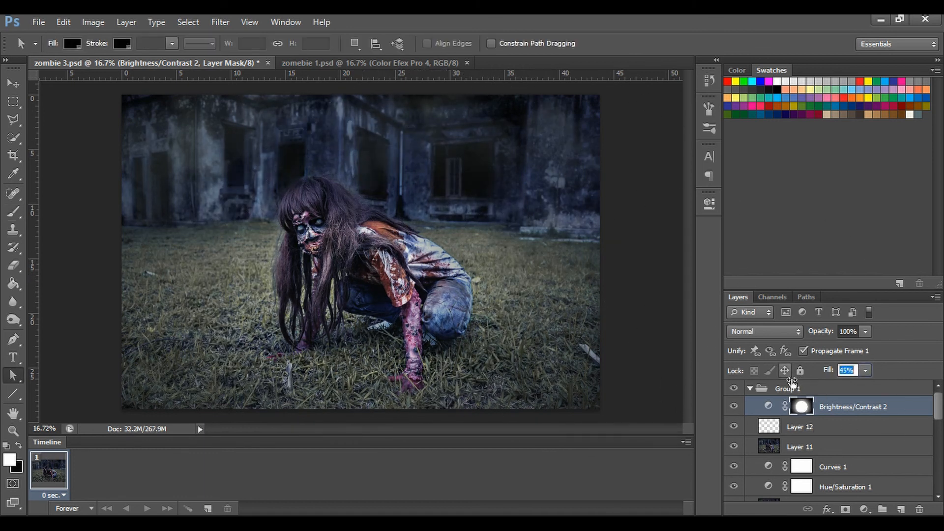
key(7)
key(7)
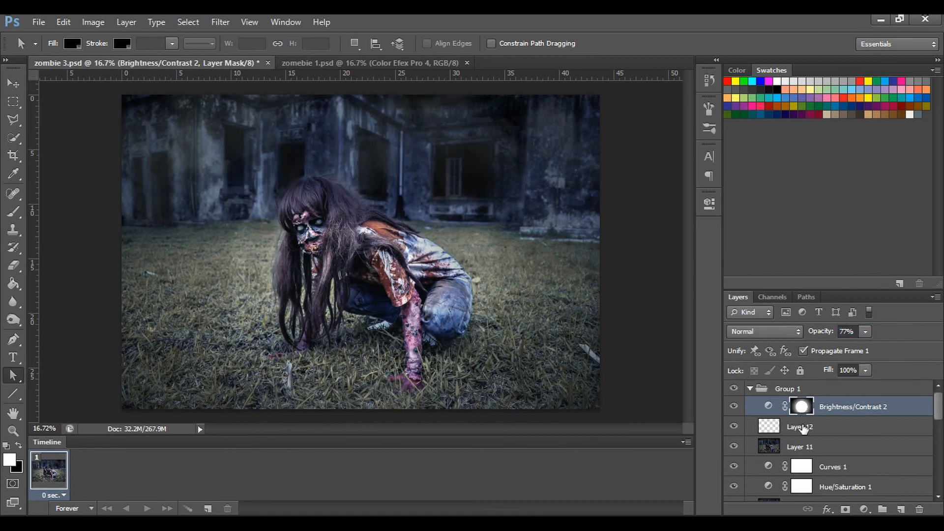
Load the Brightness/Contrast 2 mask as an inverted selection and paint black over the outer areas on a new layer.
ctrl+click(801, 406)
click(189, 21)
click(200, 76)
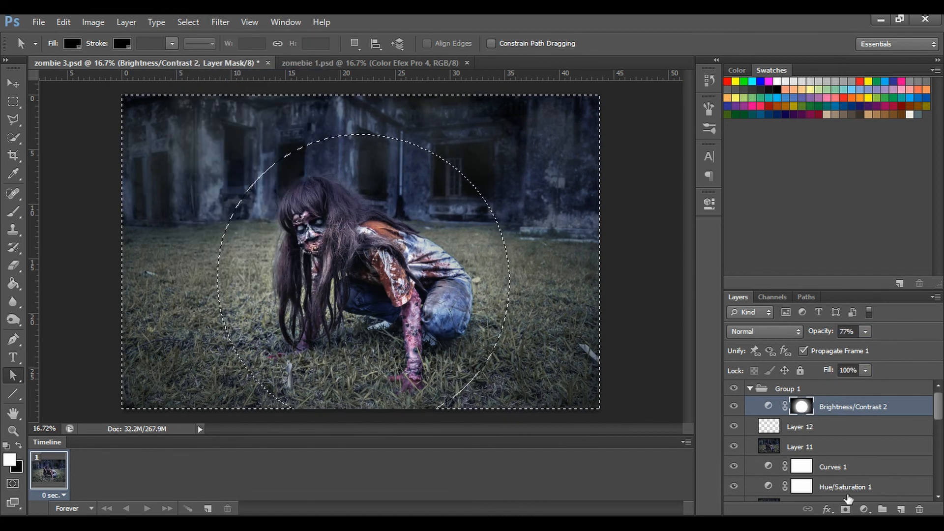
click(901, 509)
key(x)
key(b)
mouse_move(165, 393)
mouse_down()
mouse_move(382, 422)
mouse_move(254, 207)
mouse_move(551, 209)
mouse_move(576, 226)
mouse_up()
key(bracketleft)
key(bracketleft)
mouse_move(213, 476)
mouse_down()
mouse_move(106, 264)
mouse_move(571, 393)
mouse_move(97, 201)
mouse_move(560, 380)
mouse_up()
key(m)
key(ctrl+d)
Erase excess black on Layer 13 around the zombie with a soft 1000 px eraser at 75% opacity.
key(e)
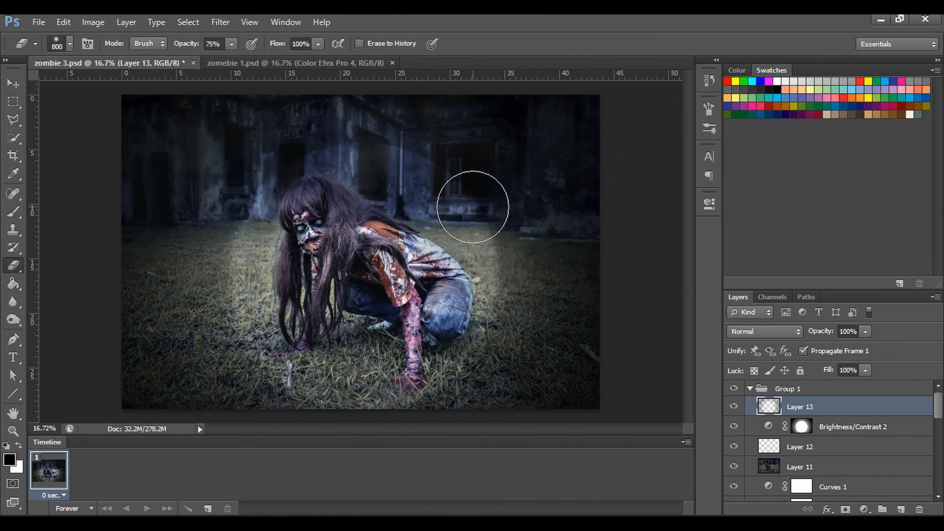
right_click(443, 204)
key(Escape)
drag(453, 281, 464, 257)
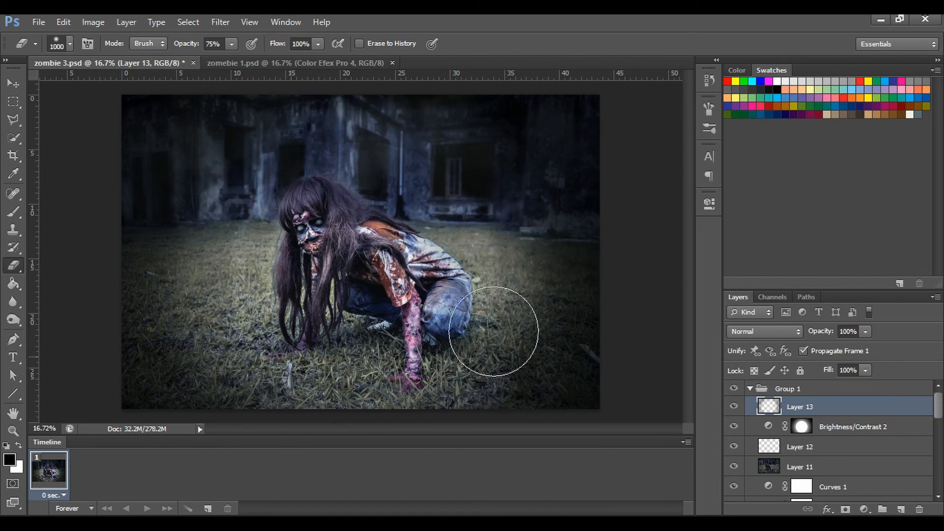
drag(735, 411, 737, 442)
Add a new layer above Layer 13 and fill it with black.
click(221, 22)
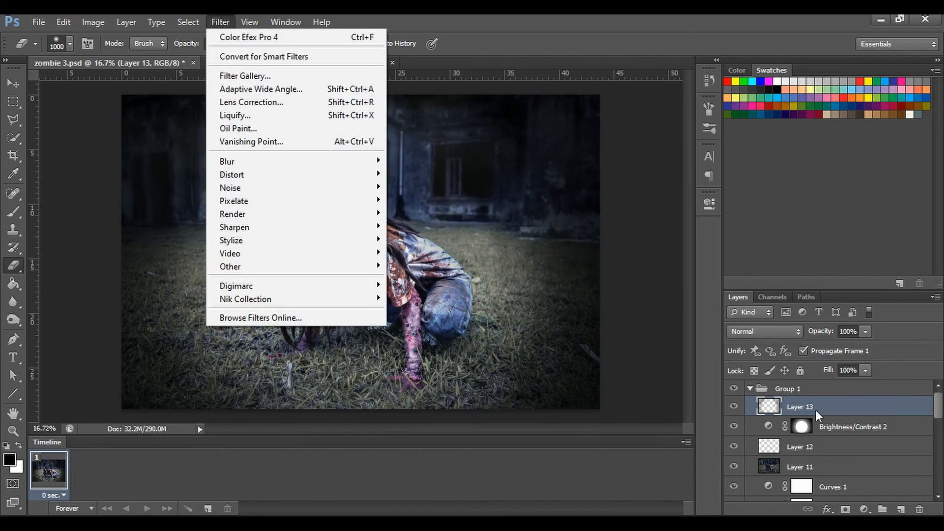
click(901, 509)
key(g)
click(362, 246)
Render a 105mm Prime lens flare on the black layer, centred near the image's lower edge.
click(221, 22)
mouse_move(232, 213)
click(157, 253)
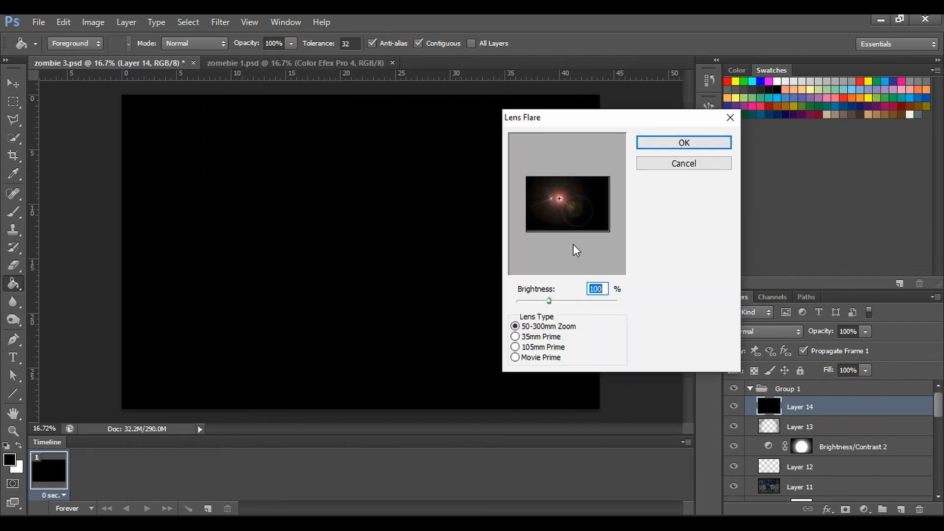
click(516, 347)
click(515, 357)
click(516, 337)
click(515, 347)
drag(560, 202, 565, 276)
key(Return)
Set the lens flare layer to Screen blending at 80% opacity.
click(764, 331)
click(748, 130)
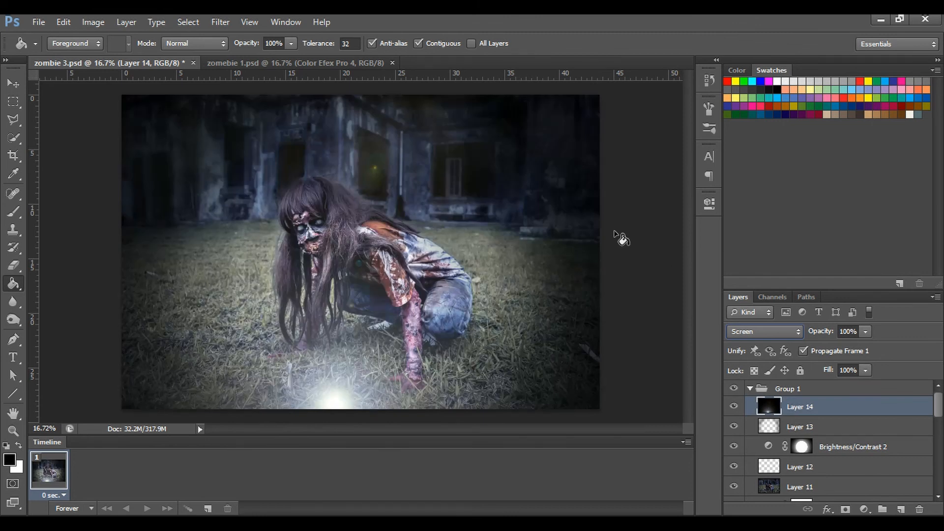
click(848, 331)
text(80)
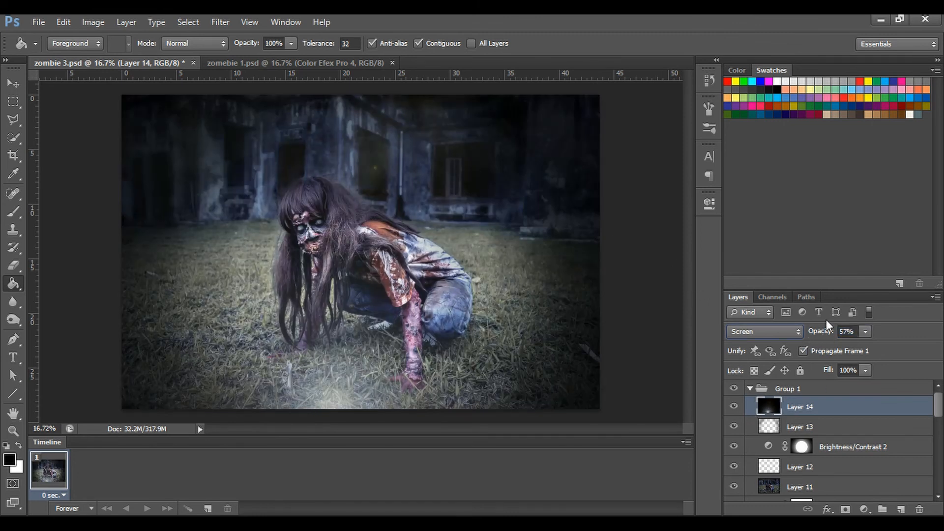
Move the flare layer down past the image's lower edge and stretch its height to about 115%.
text(v)
mouse_move(351, 377)
mouse_down()
mouse_move(320, 392)
mouse_move(362, 412)
mouse_up()
key(ctrl+t)
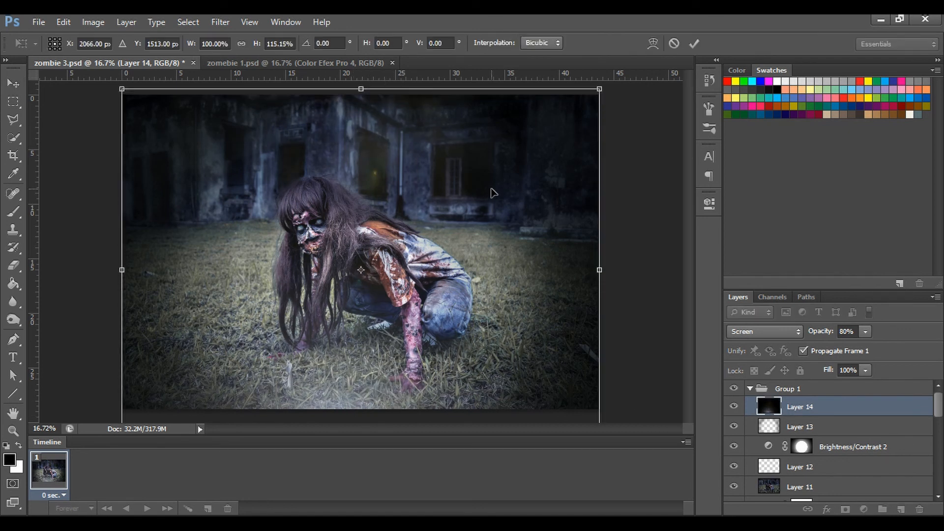
click(696, 43)
Add a mask to the flare layer and paint out its sides with a 1700 px black brush at 73% opacity.
click(846, 509)
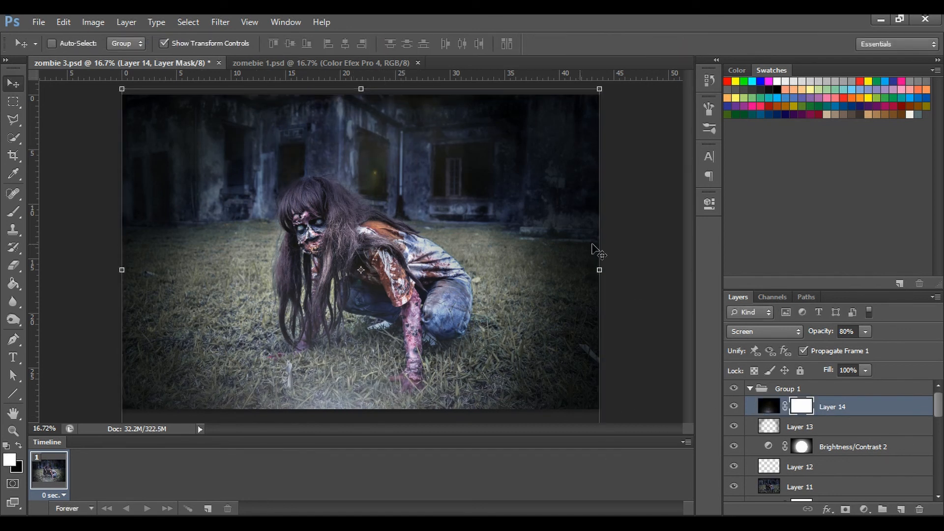
key(b)
key(7)
key(3)
drag(553, 348, 95, 264)
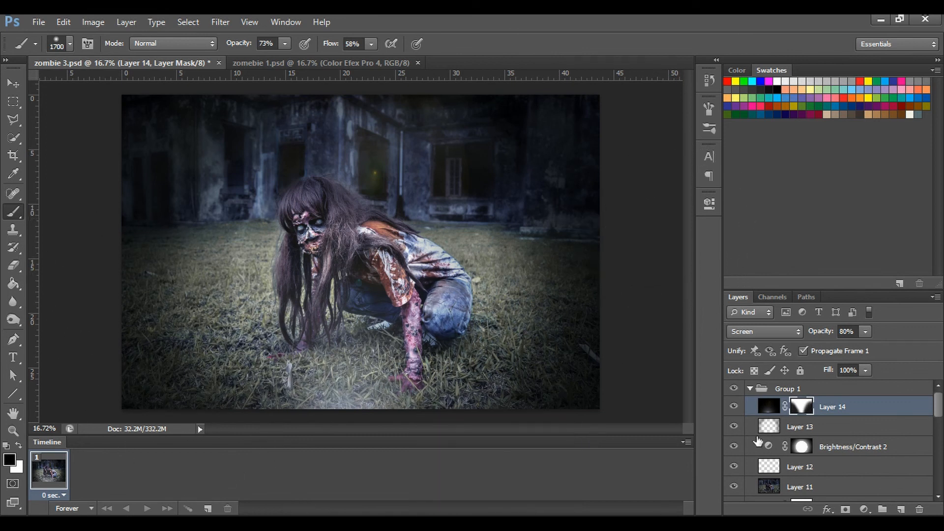
Compare the finished edit with the original by showing only the Background layer and restoring the others.
mouse_move(938, 407)
mouse_down()
mouse_move(940, 479)
mouse_move(942, 416)
mouse_up()
shift+click(878, 471)
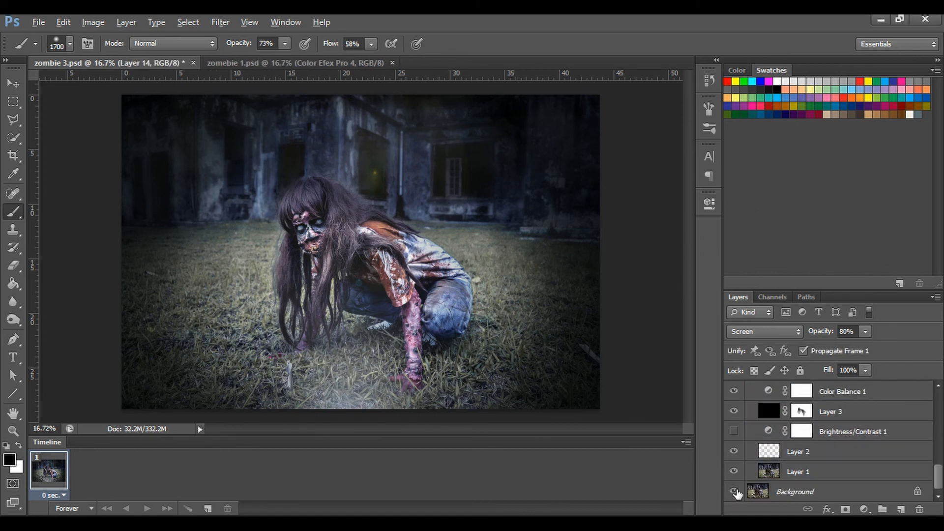
alt+click(734, 492)
alt+click(736, 493)
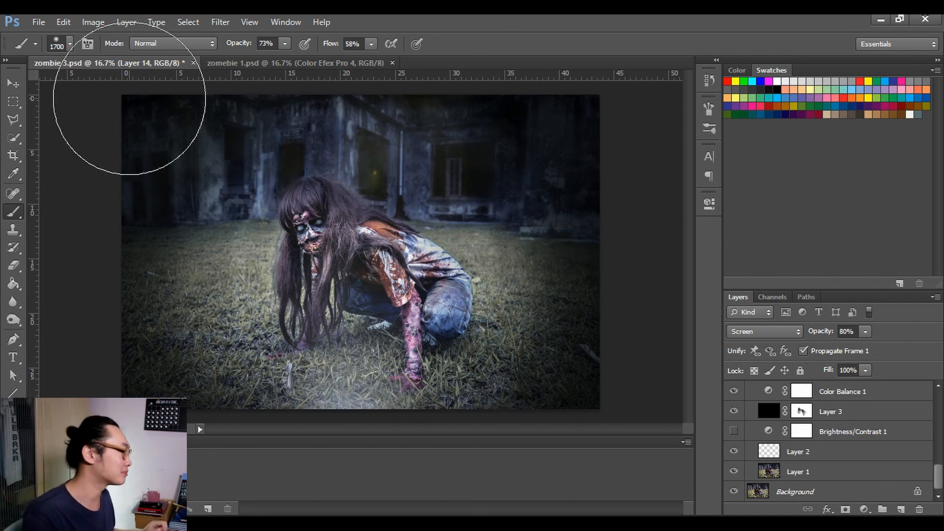
Switch to the Photos app and review the finished images zomebie 1.jpg, zombie 2.jpg and zombie 3.jpg.
click(38, 22)
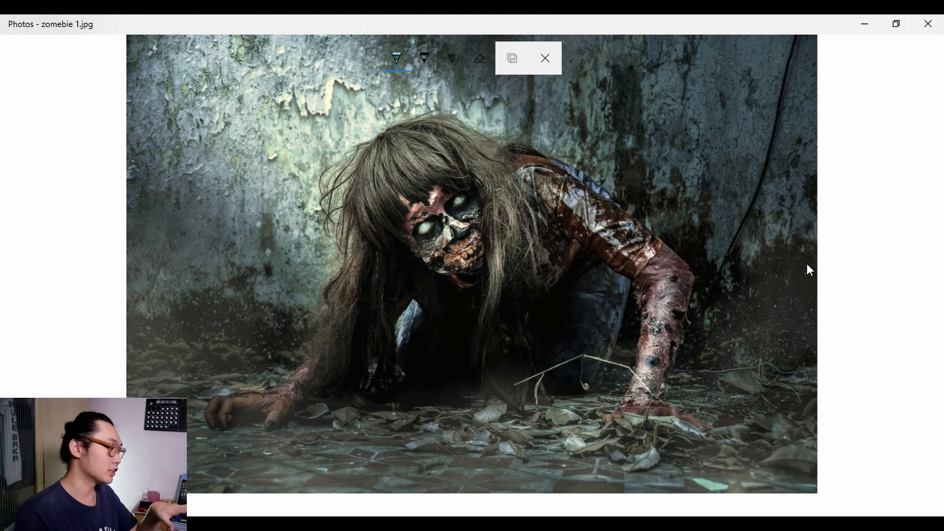
key(Escape)
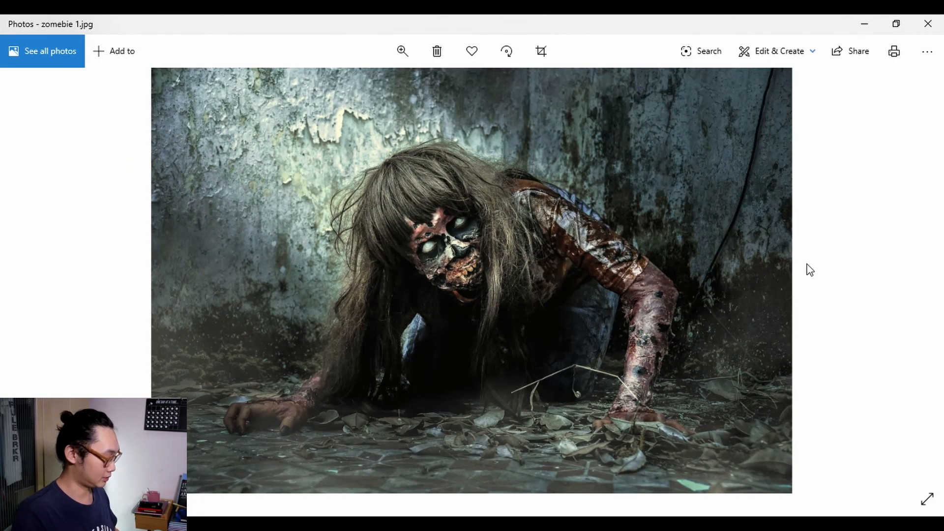
key(alt+Tab)
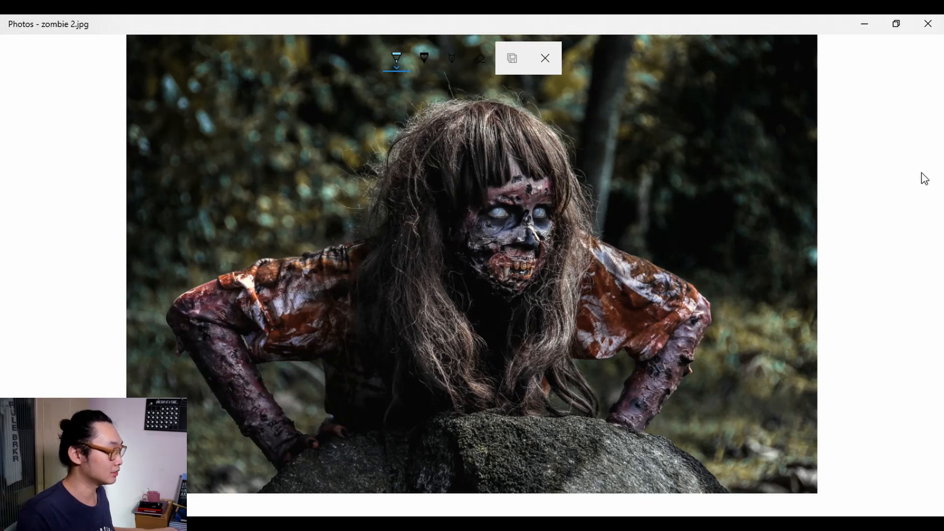
key(alt+Tab)
key(alt+Tab)
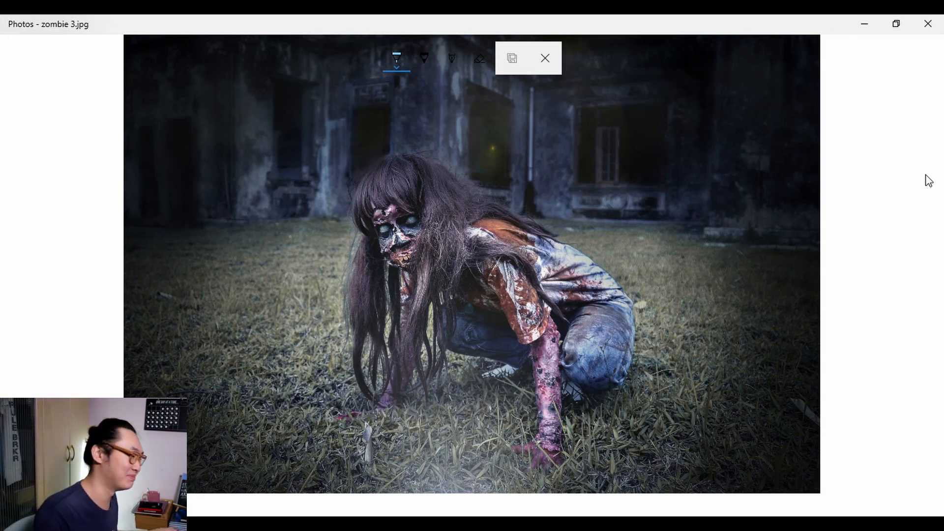
click(927, 33)
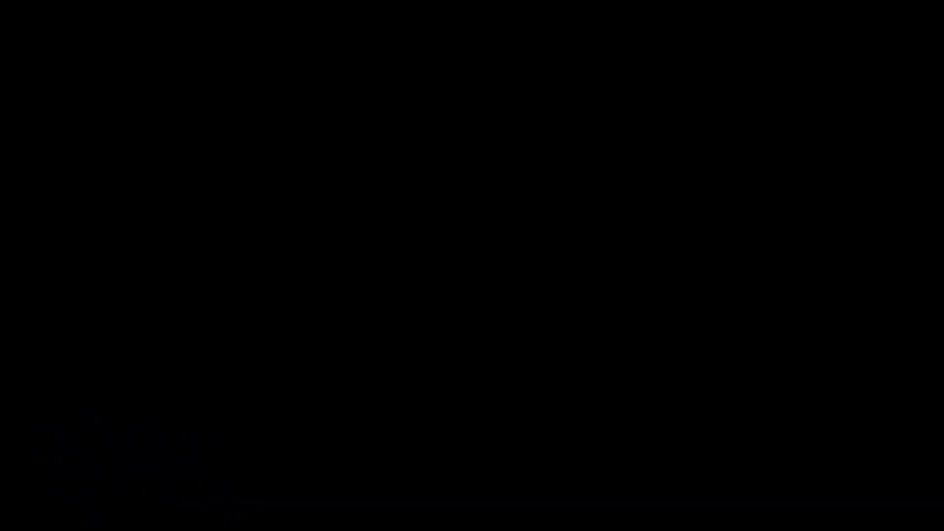